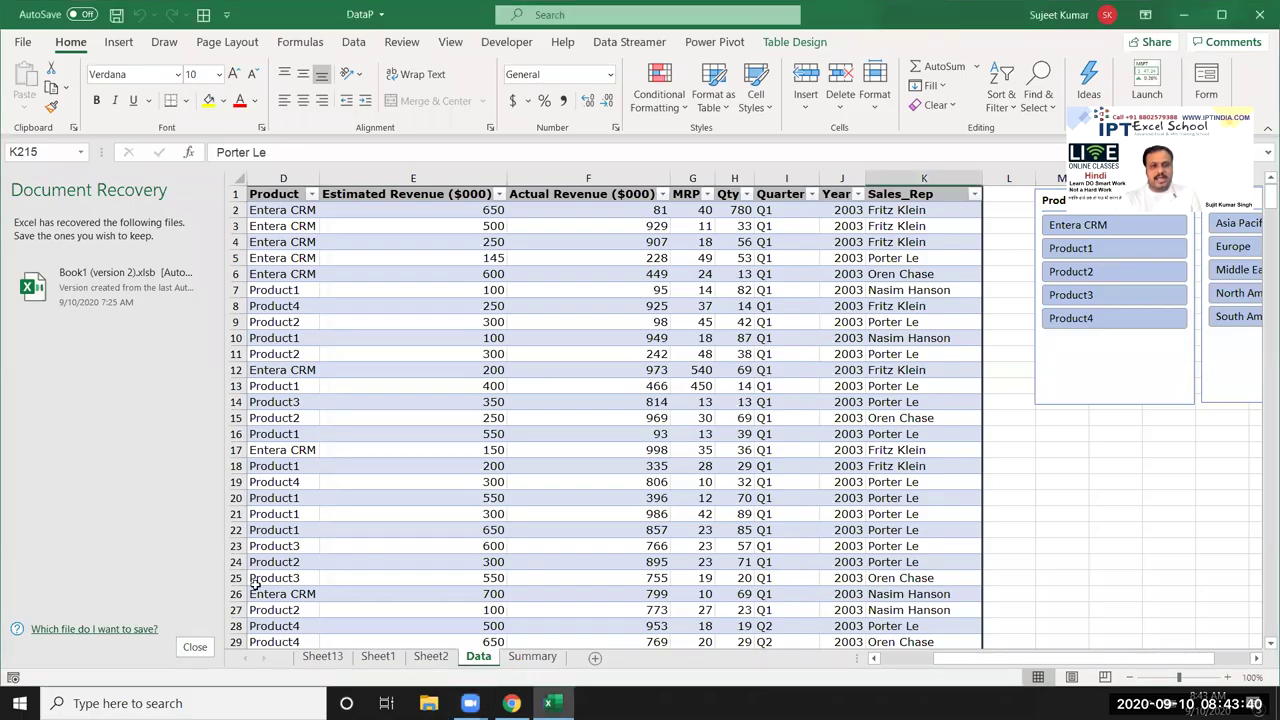
Close the document recovery pane and return to the Data sheet
{"action": "left_click", "coordinate": [195, 648]}
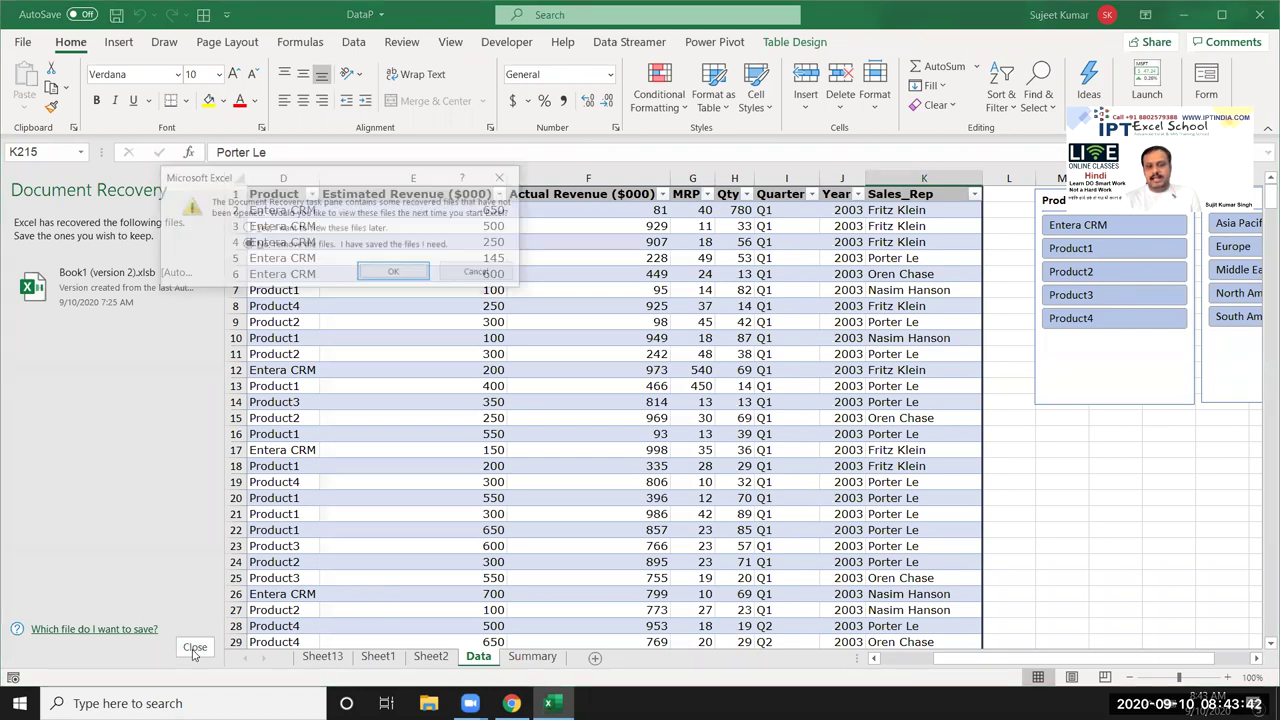
{"action": "left_click", "coordinate": [393, 271]}
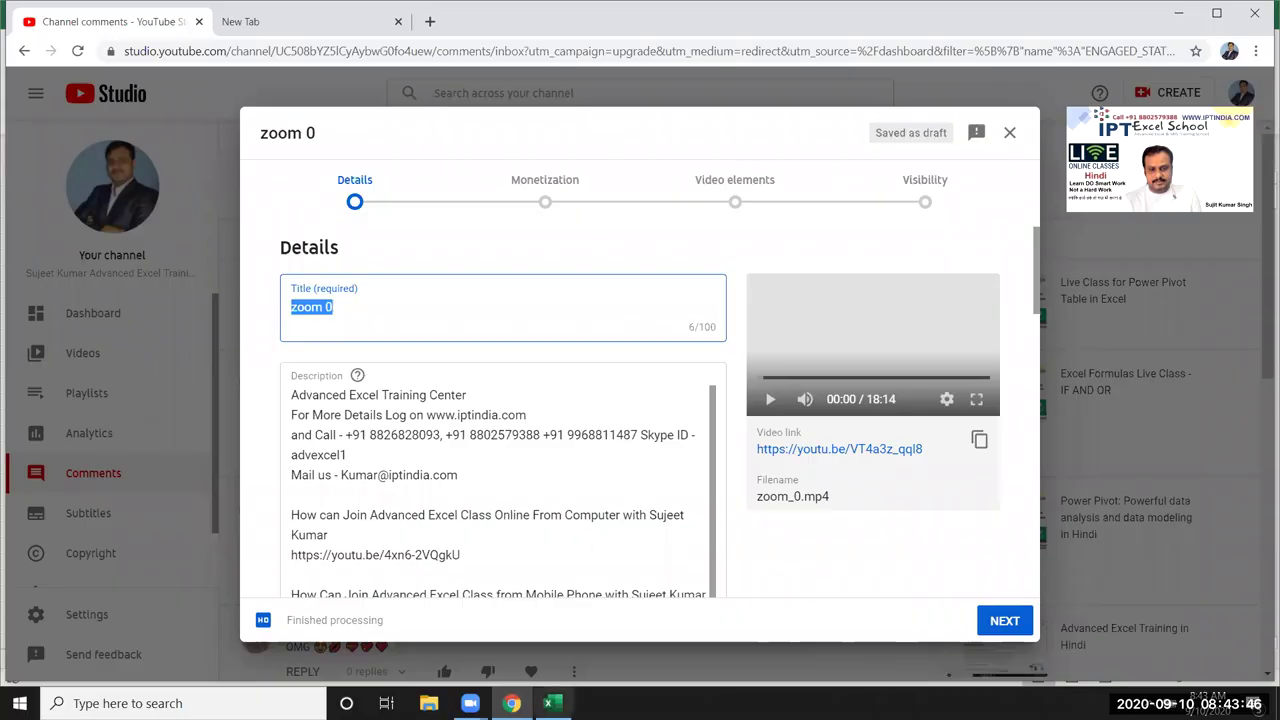
{"action": "left_click", "coordinate": [549, 703]}
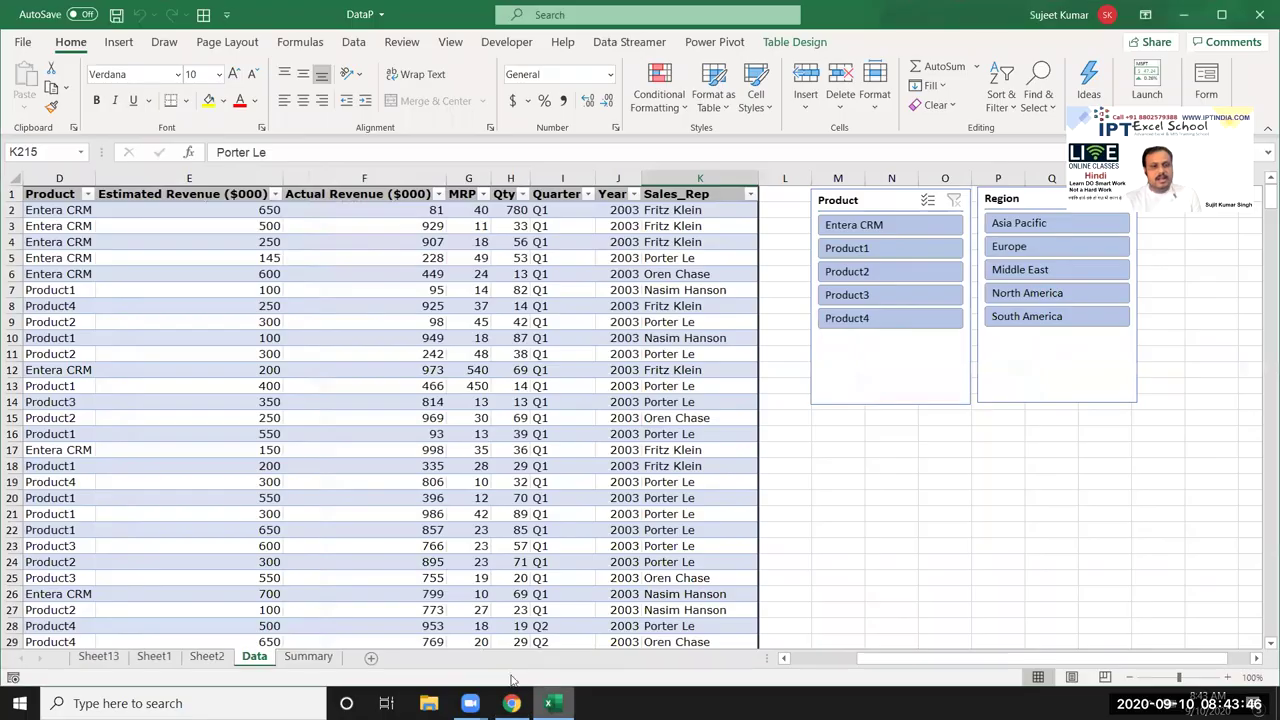
{"action": "left_click", "coordinate": [162, 662]}
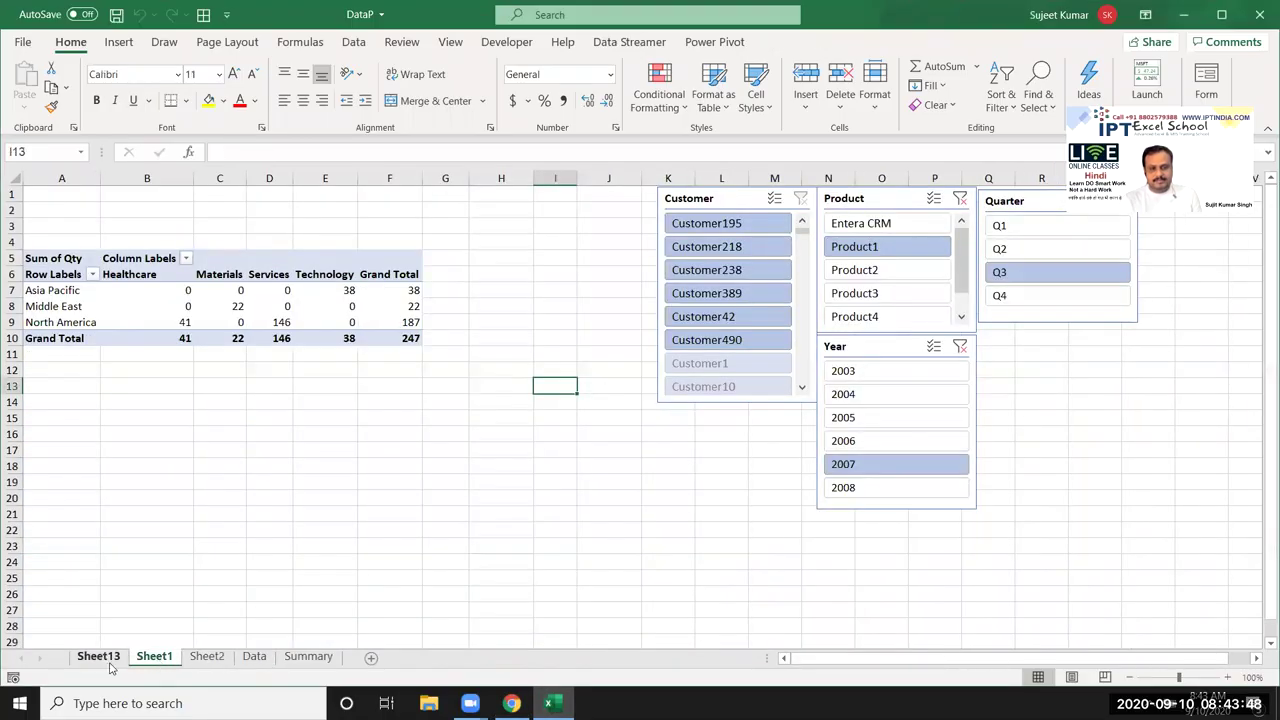
{"action": "left_click", "coordinate": [108, 664]}
{"action": "left_click", "coordinate": [207, 657]}
{"action": "left_click", "coordinate": [254, 657]}
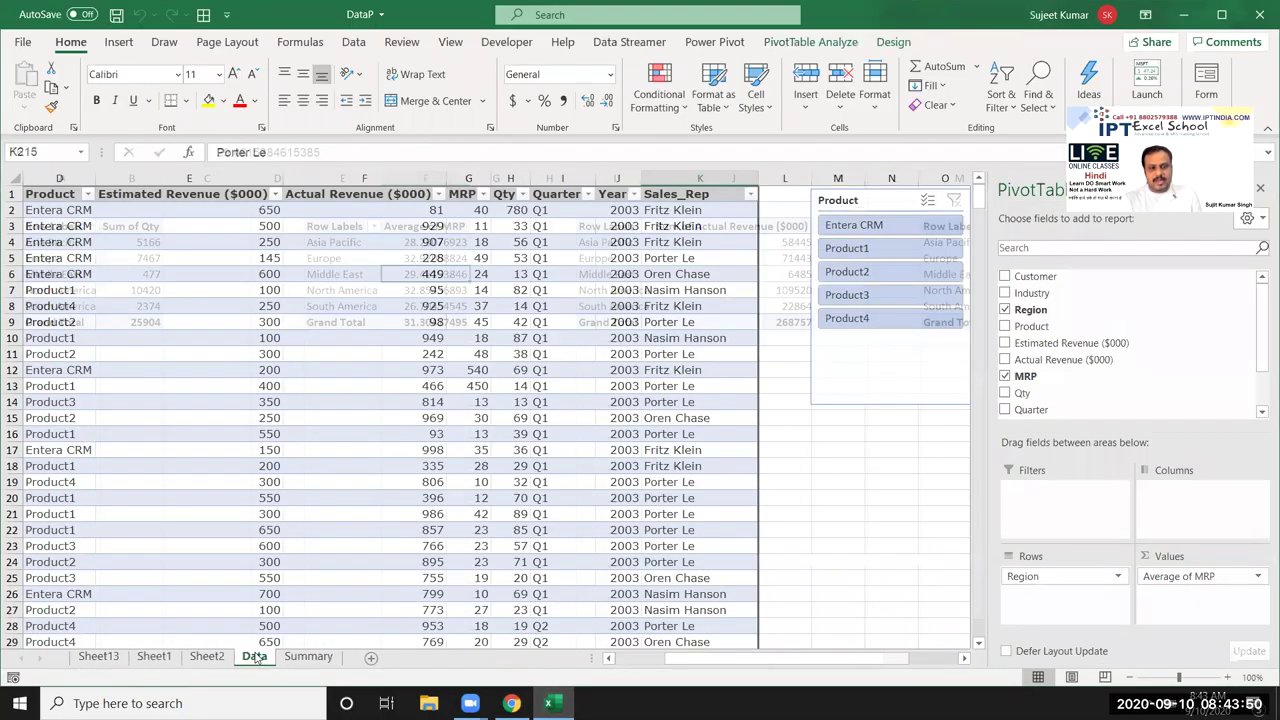
Copy columns A:K of the sales table and paste them as values only onto a new Sheet3
{"action": "left_click", "coordinate": [162, 346]}
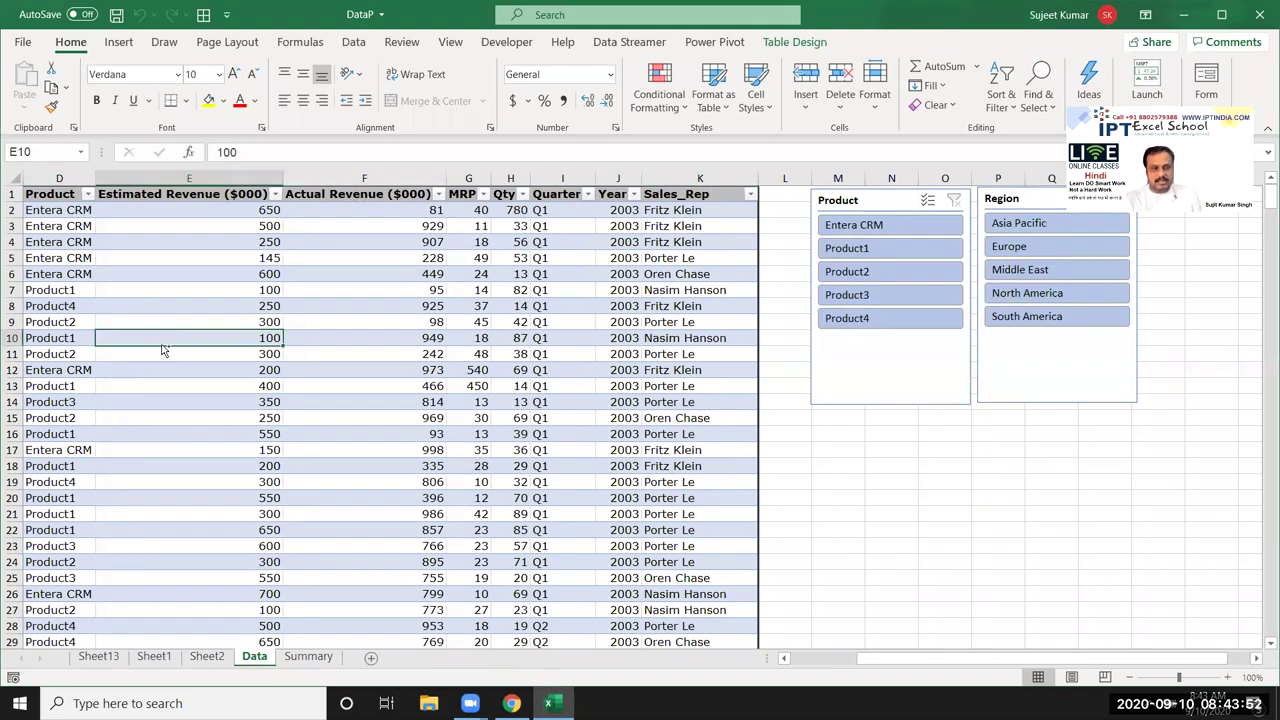
{"action": "key", "text": "Home"}
{"action": "left_click_drag", "start_coordinate": [62, 181], "coordinate": [968, 258]}
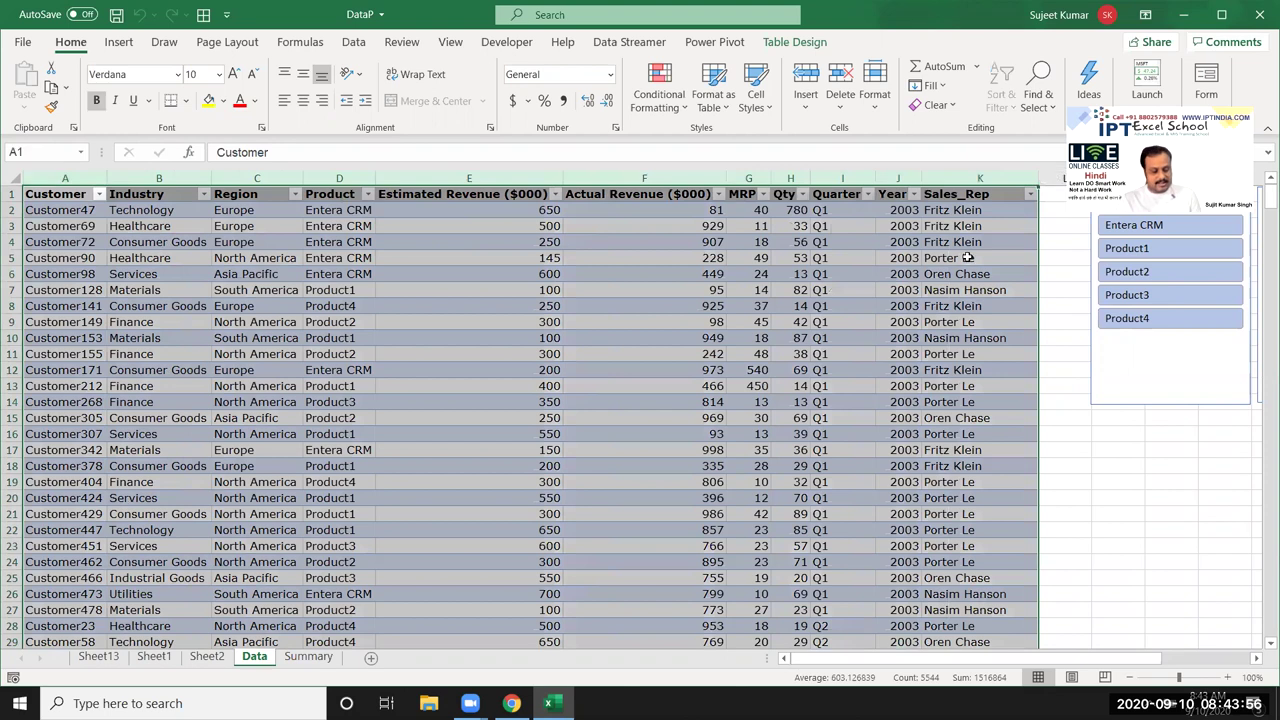
{"action": "key", "text": "ctrl+c"}
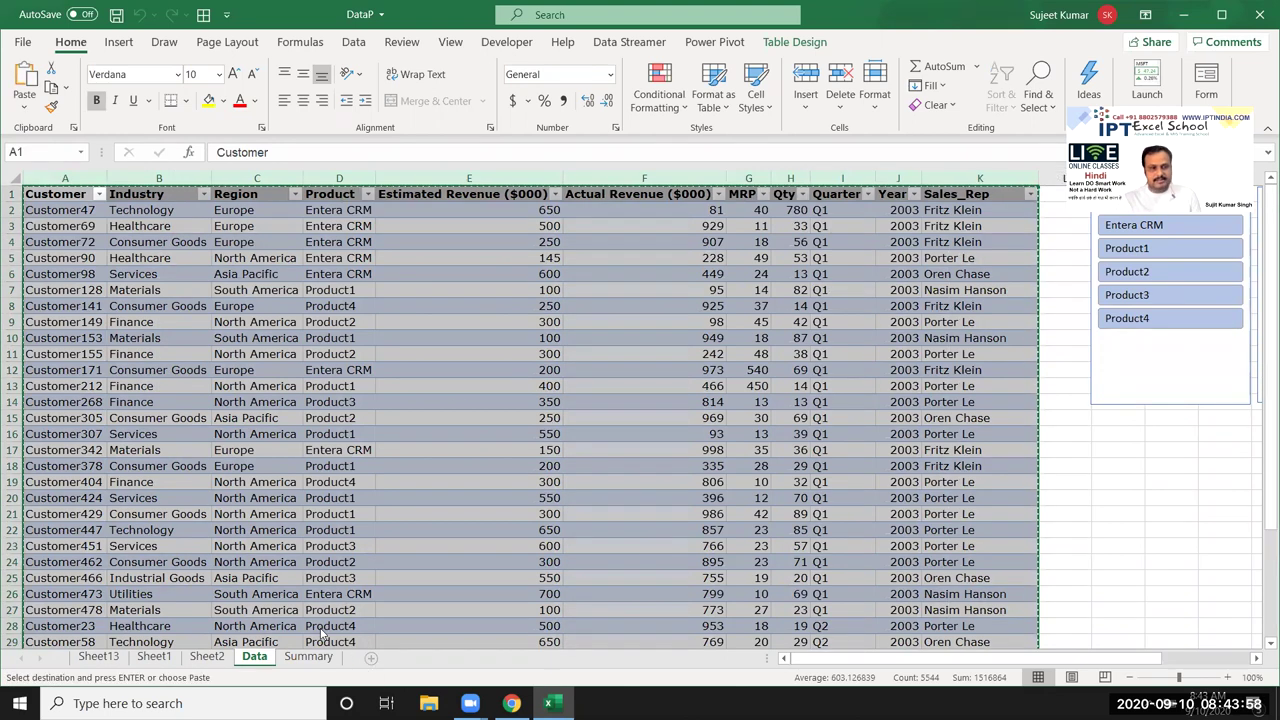
{"action": "left_click", "coordinate": [370, 658]}
{"action": "left_click", "coordinate": [24, 100]}
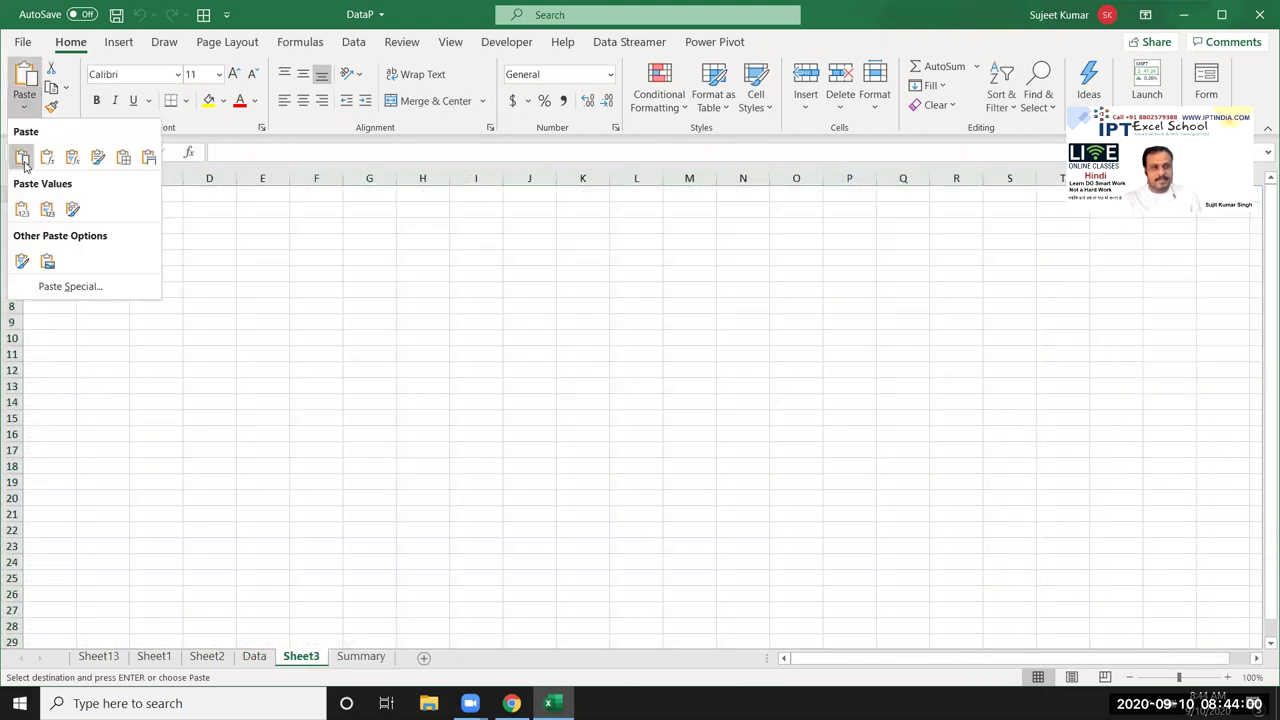
{"action": "left_click", "coordinate": [22, 209]}
{"action": "left_click", "coordinate": [247, 317]}
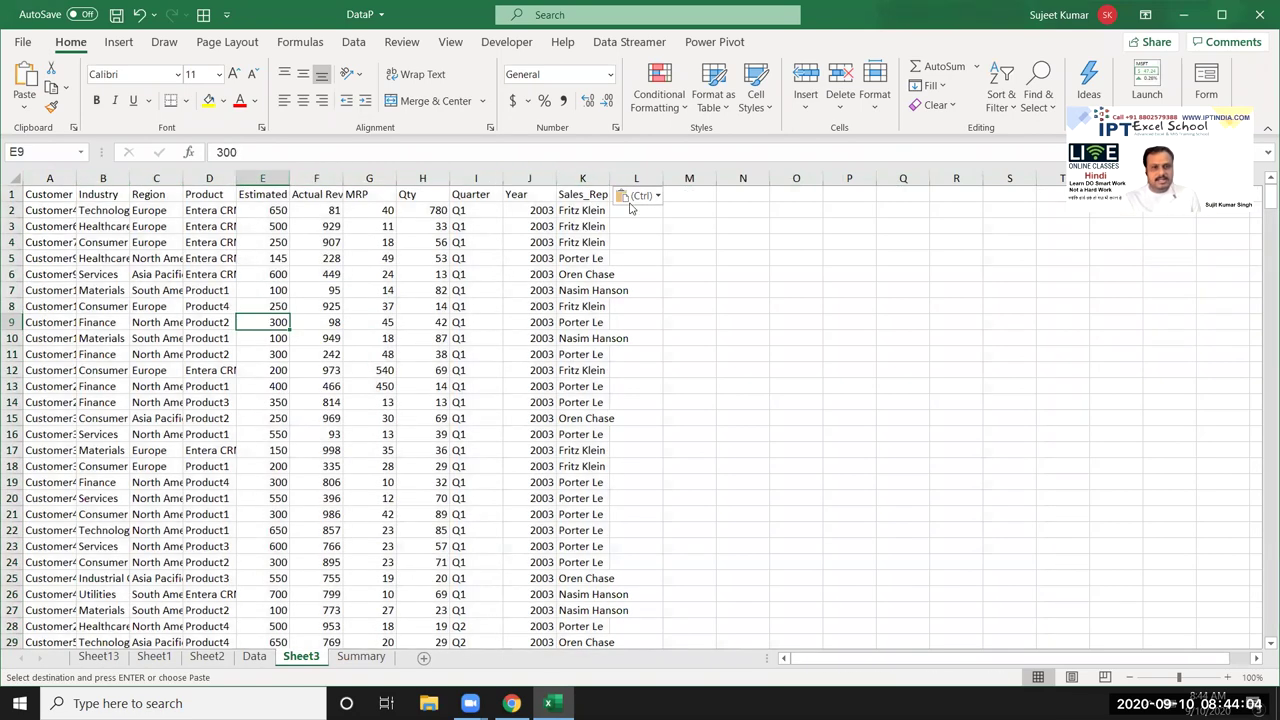
{"action": "left_click", "coordinate": [652, 238]}
{"action": "key", "text": "Escape"}
Add a Date header in L1 starting at 9/1 and fill consecutive dates down the column
{"action": "left_click", "coordinate": [639, 195]}
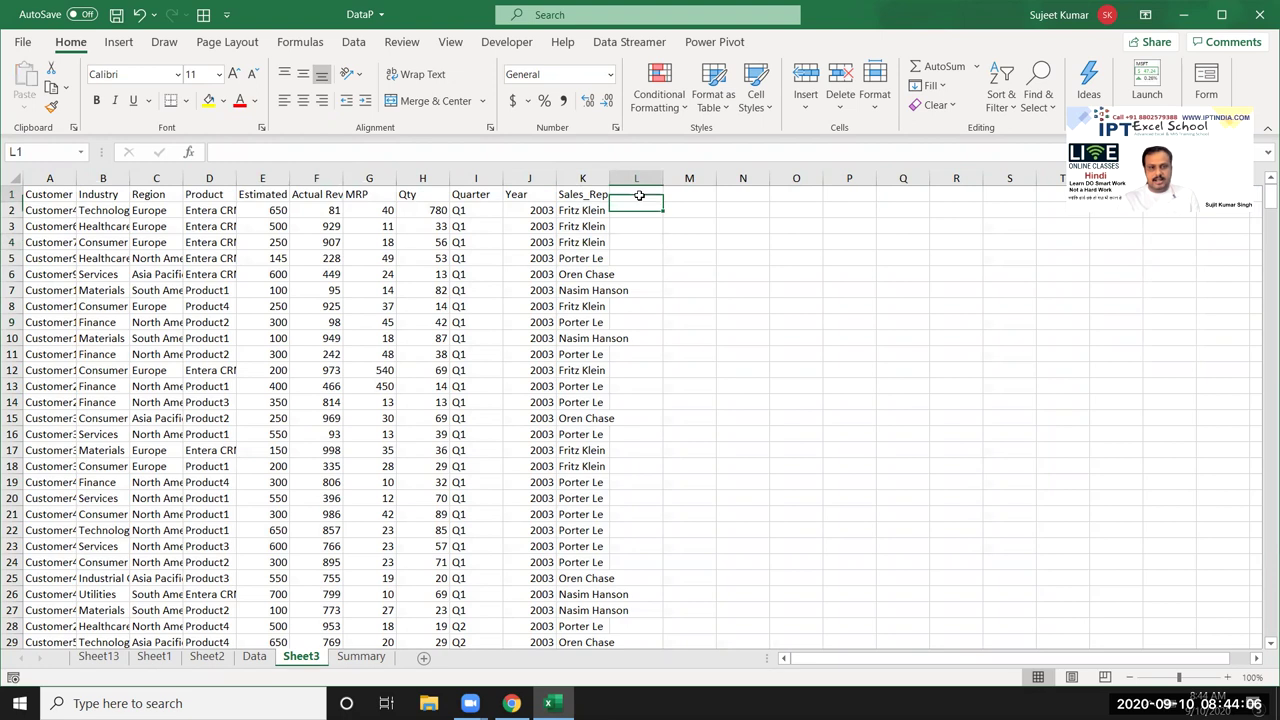
{"action": "type", "text": "Date"}
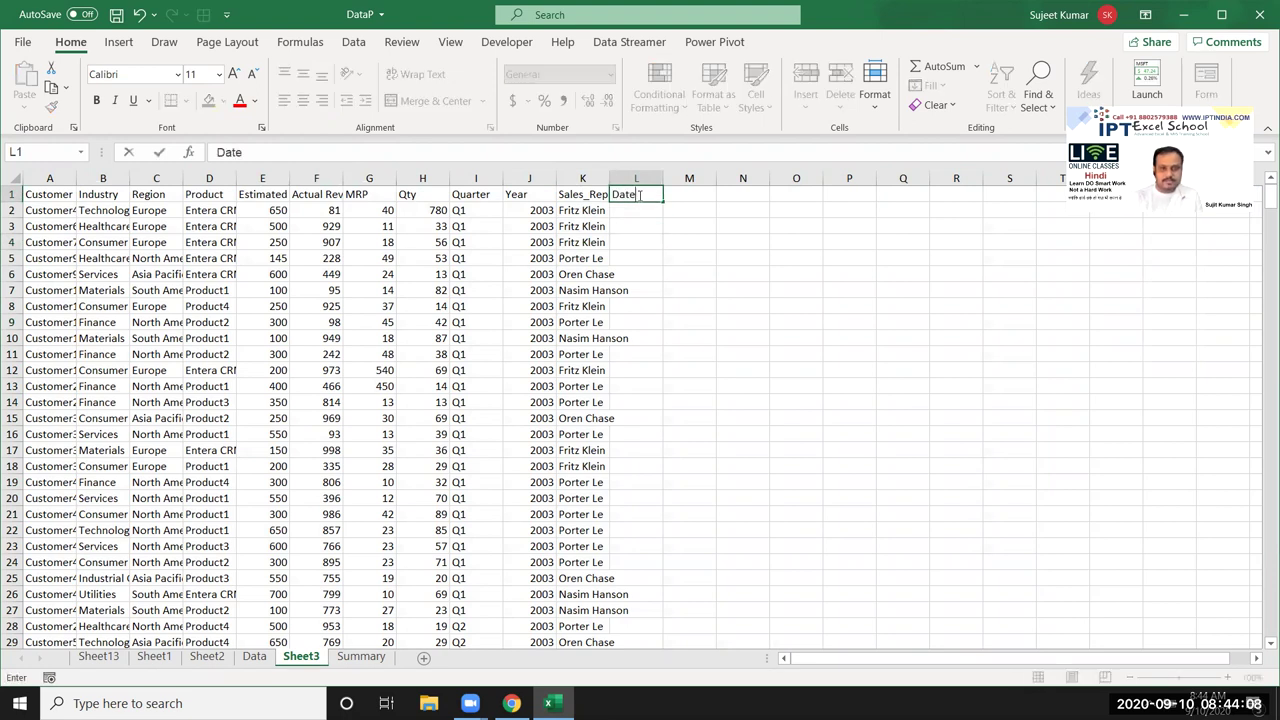
{"action": "key", "text": "Return"}
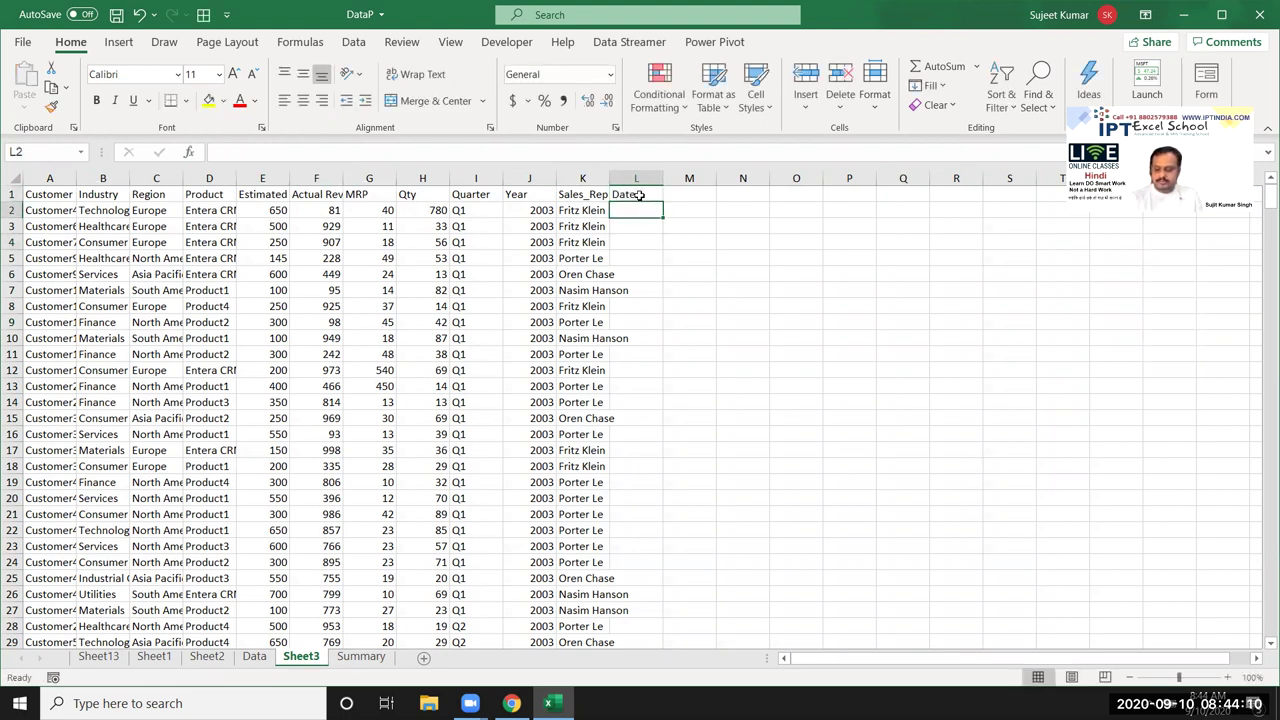
{"action": "type", "text": "9/1"}
{"action": "key", "text": "Return"}
{"action": "left_click", "coordinate": [650, 210]}
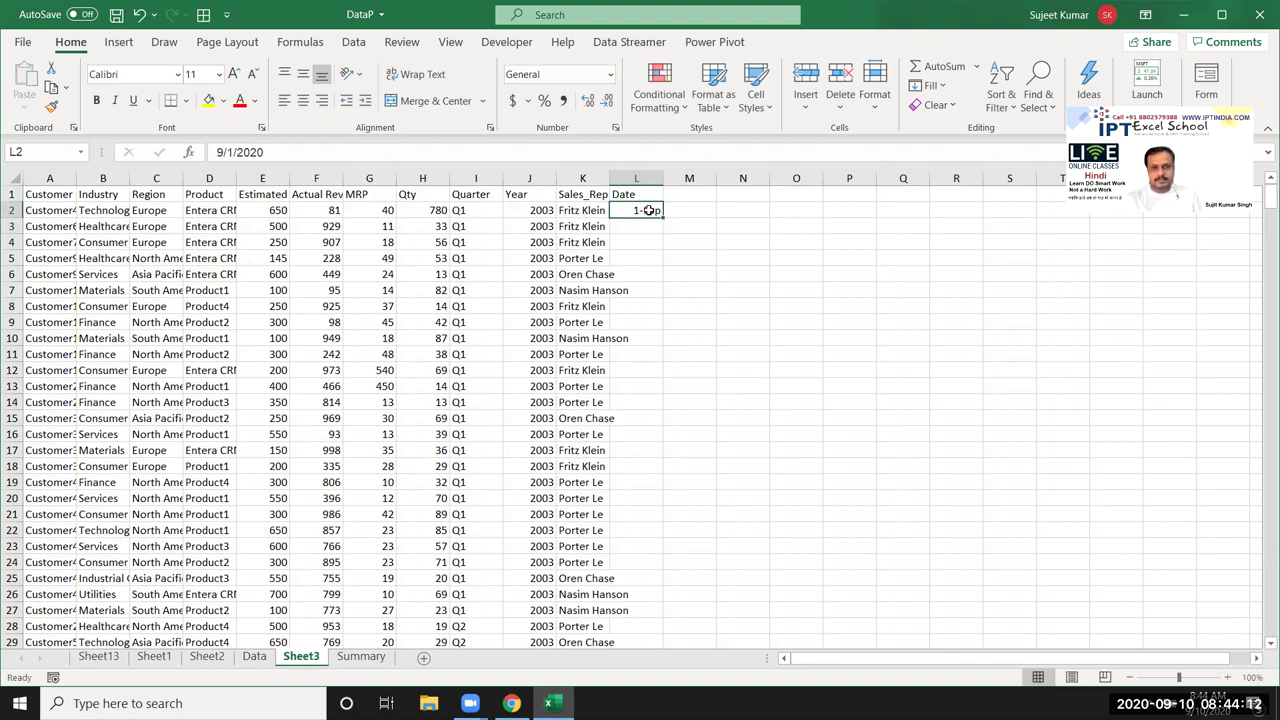
{"action": "double_click", "coordinate": [661, 219]}
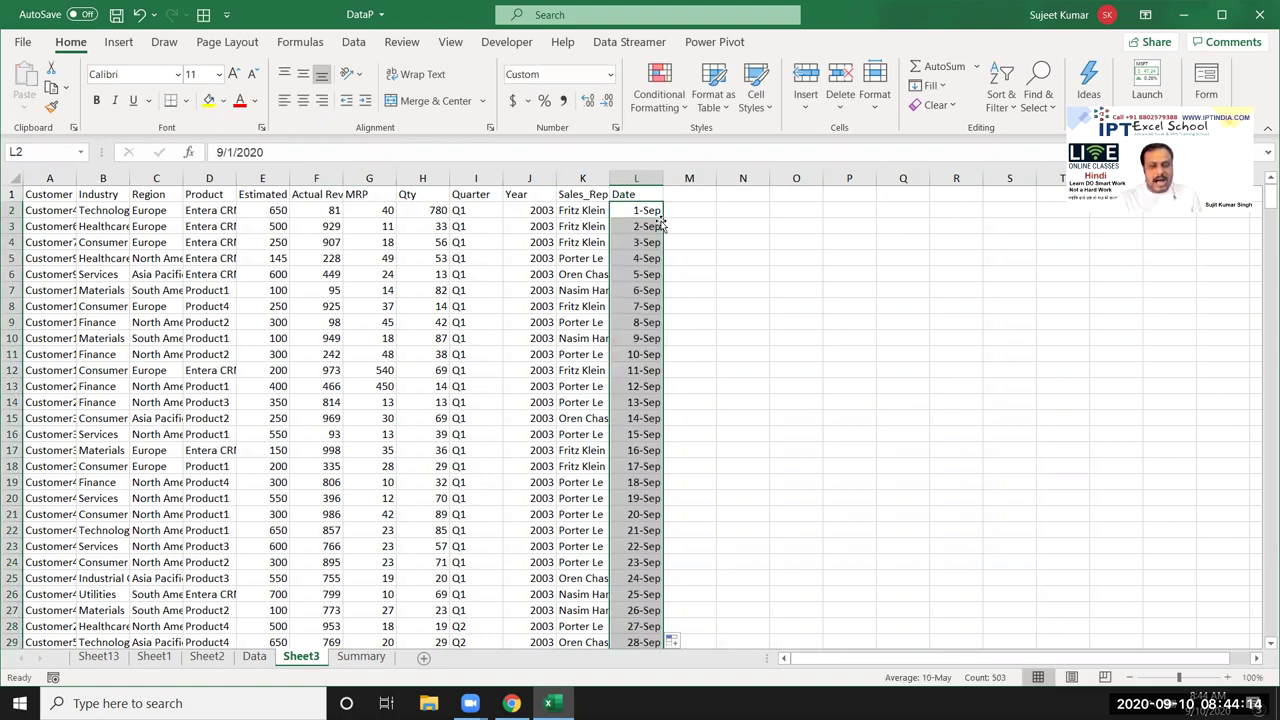
{"action": "left_click", "coordinate": [422, 230]}
Try a yellow fill and a test value of 5 in Qty cell H2, then undo back to 80
{"action": "left_click", "coordinate": [437, 207]}
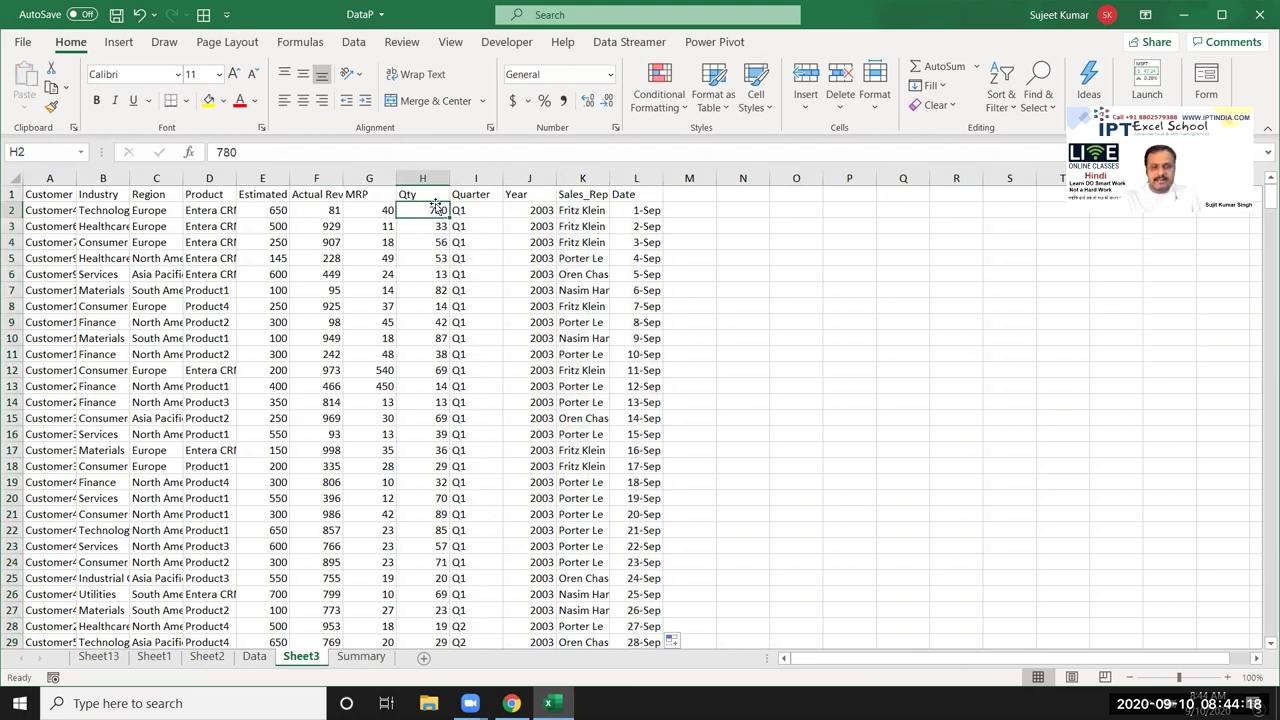
{"action": "type", "text": "80"}
{"action": "key", "text": "Return"}
{"action": "left_click_drag", "start_coordinate": [437, 207], "coordinate": [437, 340]}
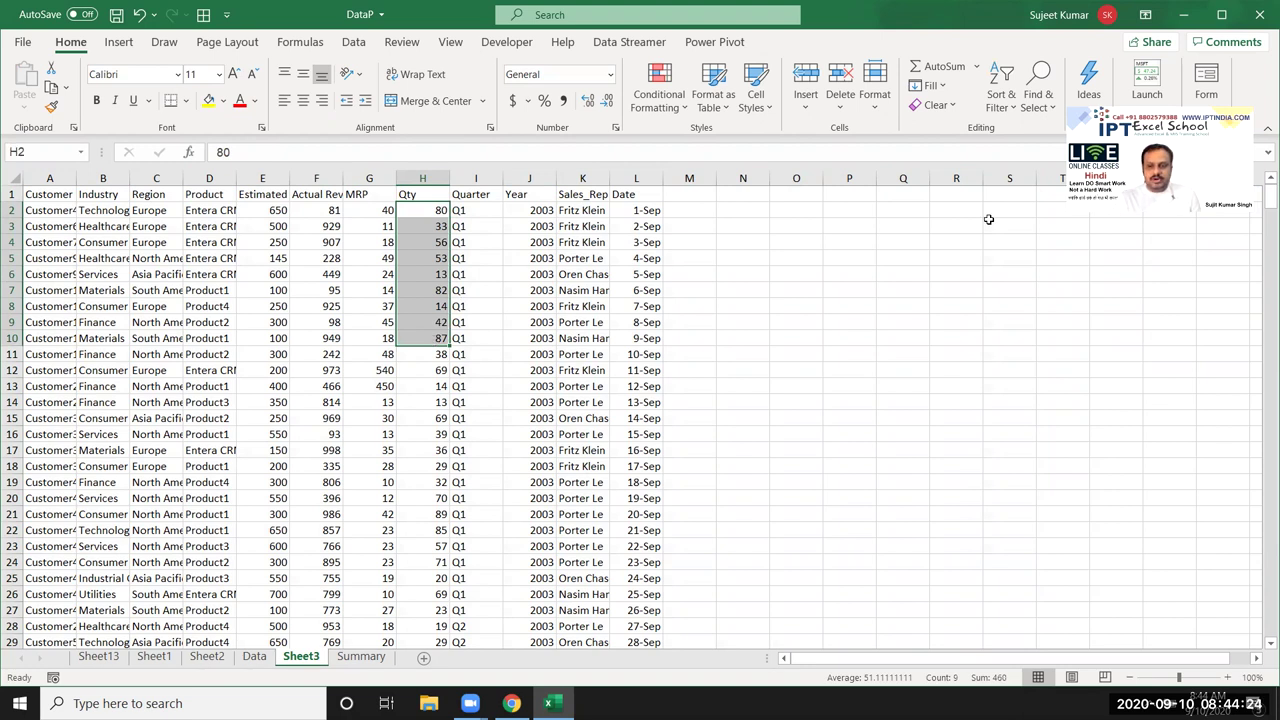
{"action": "left_click", "coordinate": [369, 274]}
{"action": "left_click", "coordinate": [422, 210]}
{"action": "left_click", "coordinate": [186, 101]}
{"action": "left_click", "coordinate": [208, 101]}
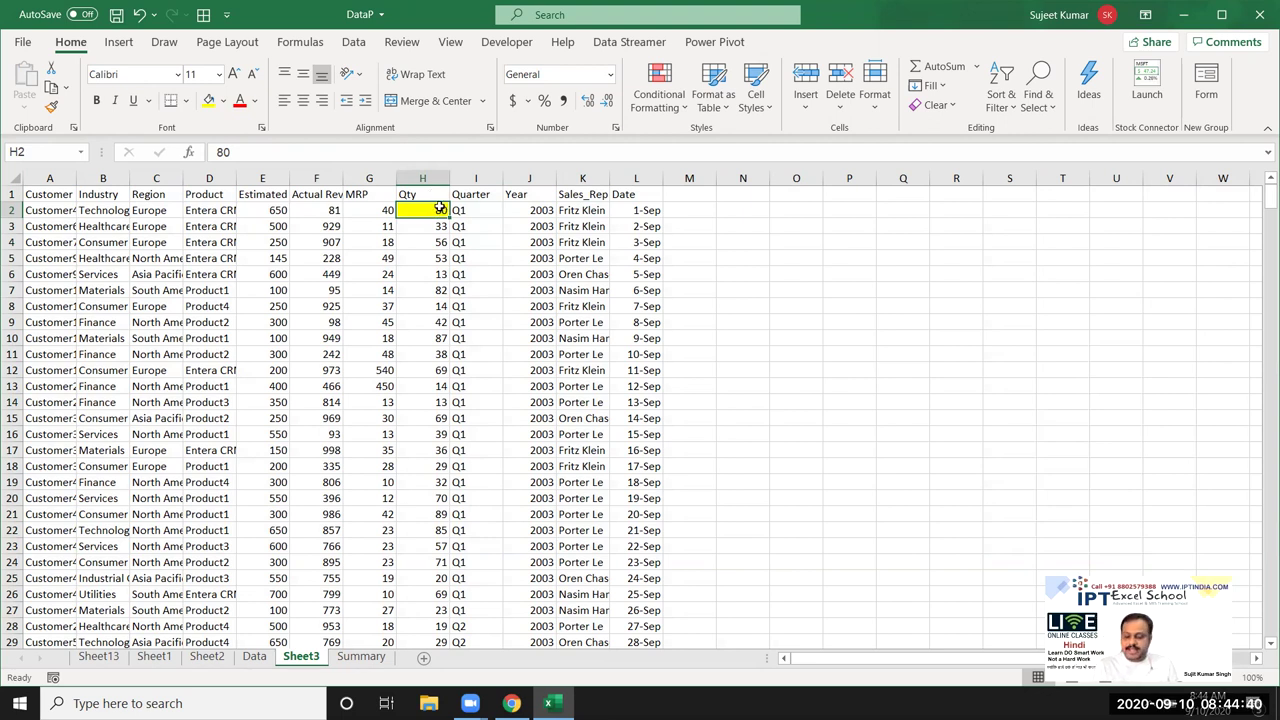
{"action": "type", "text": "5"}
{"action": "key", "text": "Return"}
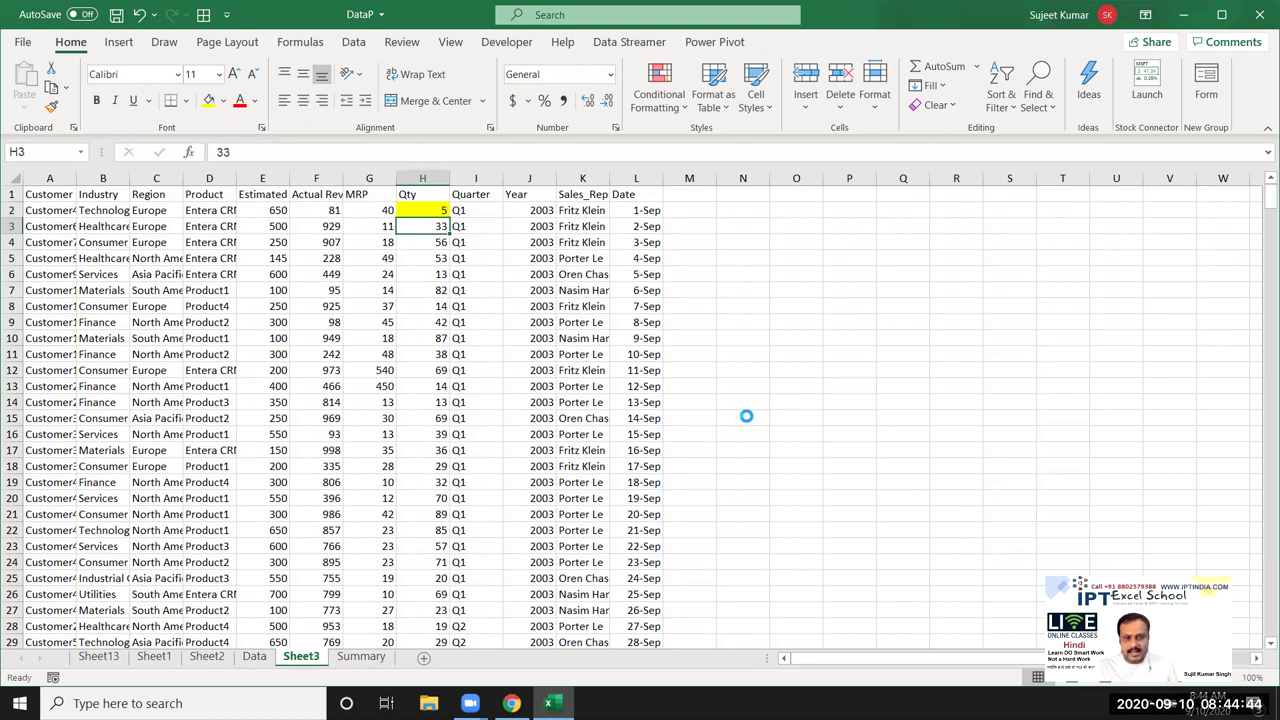
{"action": "key", "text": "ctrl+z"}
{"action": "left_click", "coordinate": [462, 305]}
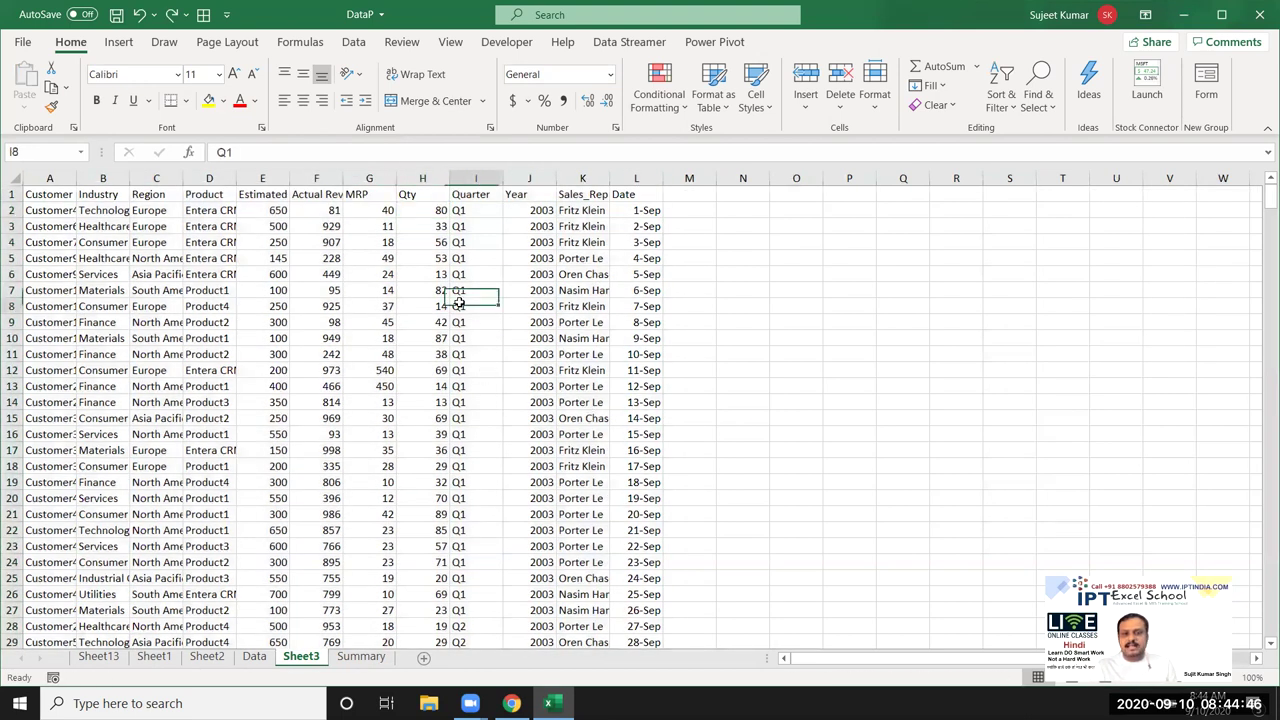
Select the Qty column from H1 down to the last data row with Ctrl+Shift+Down
{"action": "left_click", "coordinate": [409, 181]}
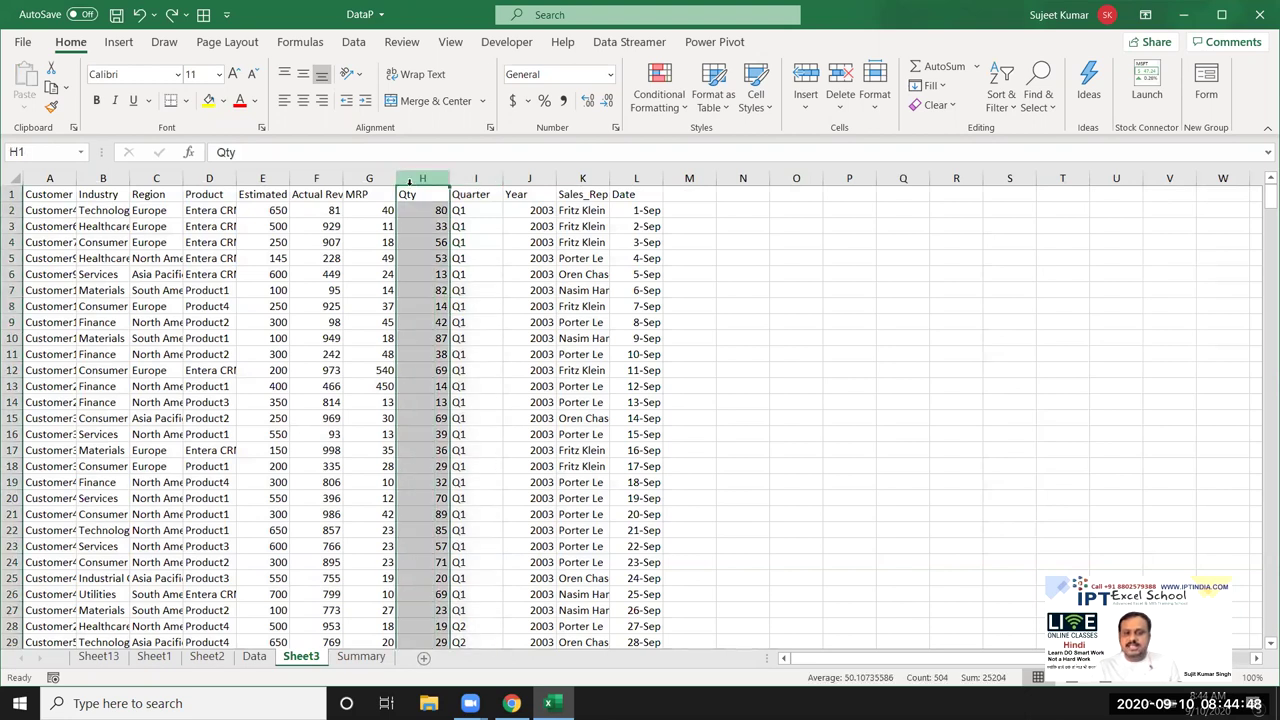
{"action": "left_click", "coordinate": [437, 207]}
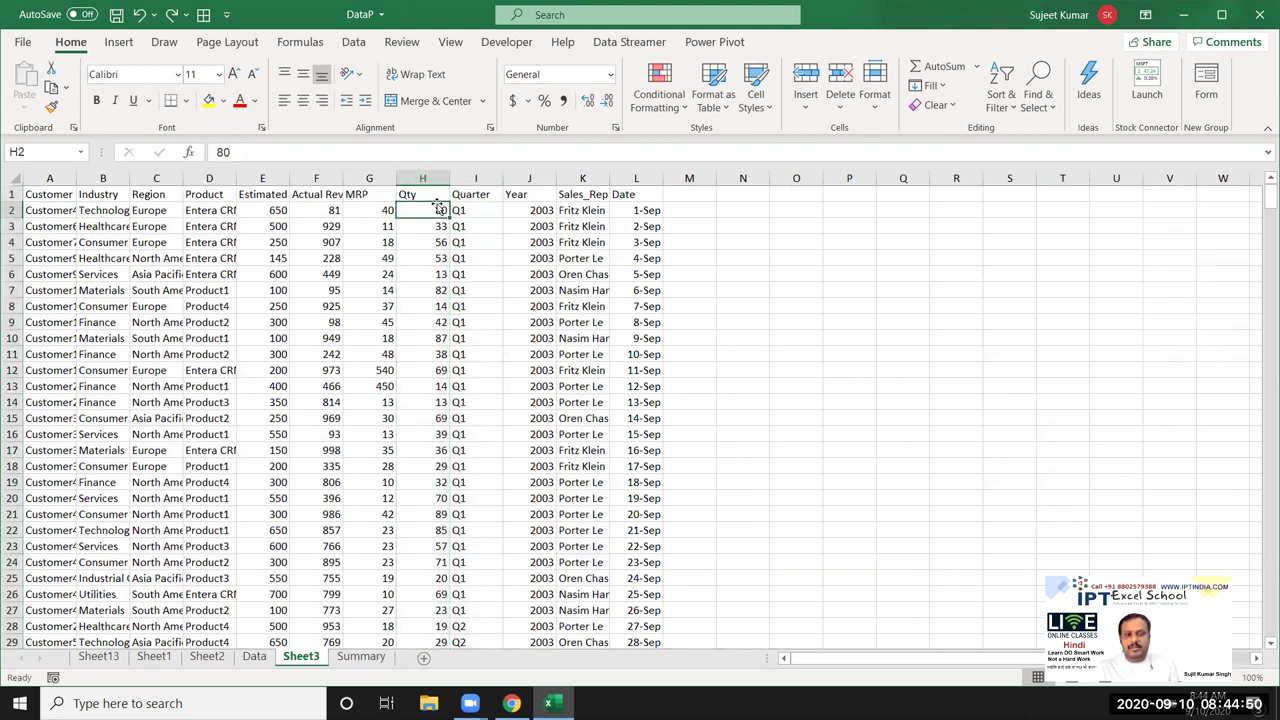
{"action": "scroll", "coordinate": [437, 310], "scroll_direction": "down", "scroll_amount": 6}
{"action": "scroll", "coordinate": [430, 320], "scroll_direction": "down", "scroll_amount": 2}
{"action": "scroll", "coordinate": [431, 310], "scroll_direction": "up", "scroll_amount": 8}
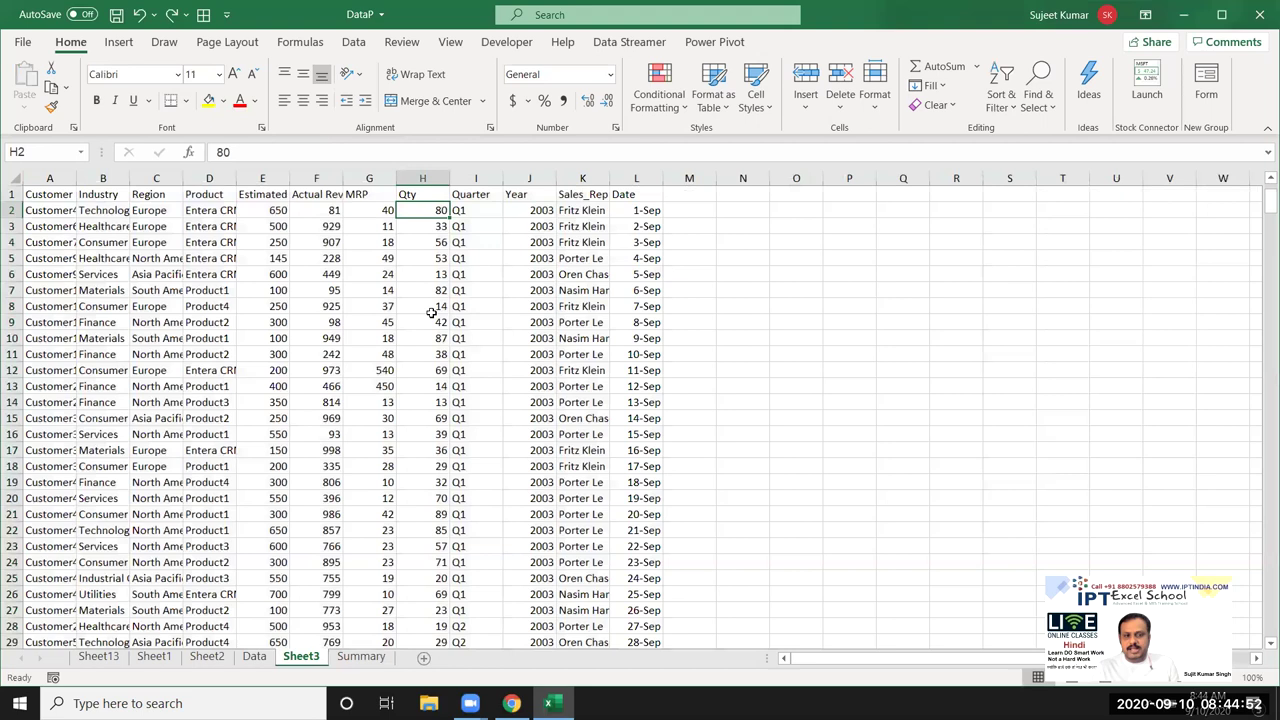
{"action": "left_click", "coordinate": [424, 180]}
{"action": "left_click_drag", "start_coordinate": [430, 210], "coordinate": [430, 258]}
{"action": "left_click", "coordinate": [430, 210]}
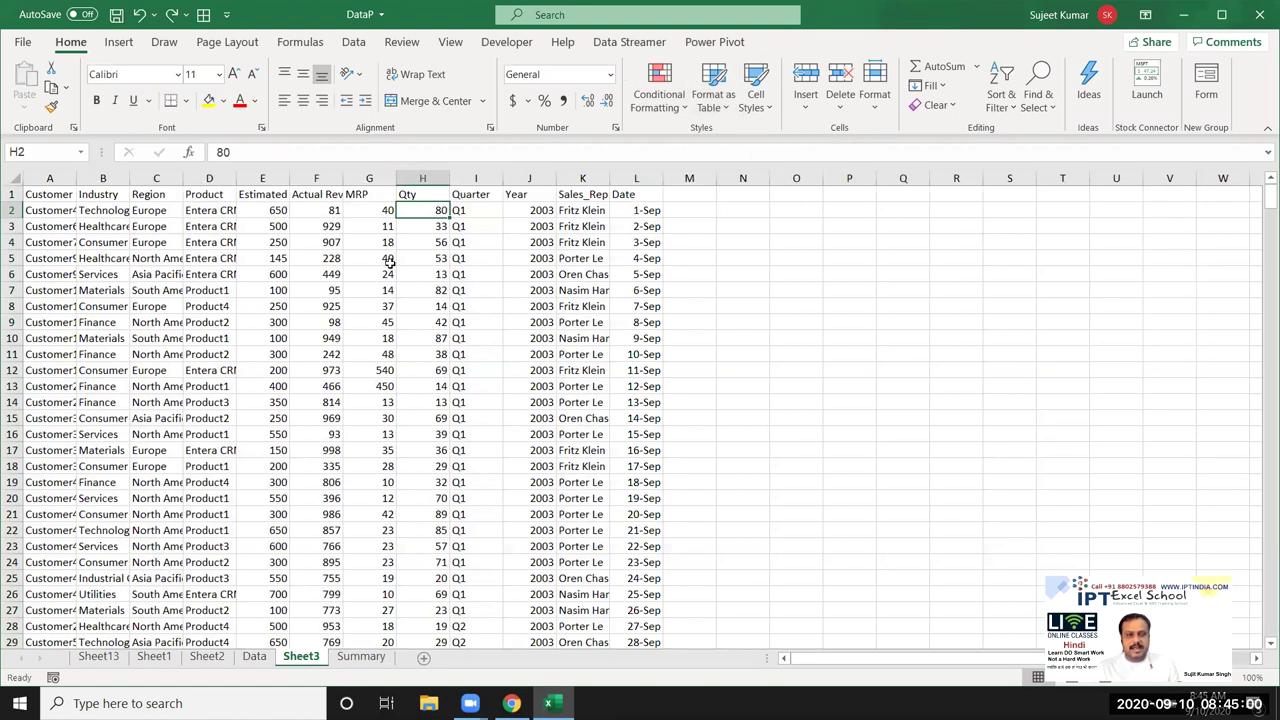
{"action": "left_click", "coordinate": [416, 198]}
{"action": "key", "text": "ctrl+shift+Down"}
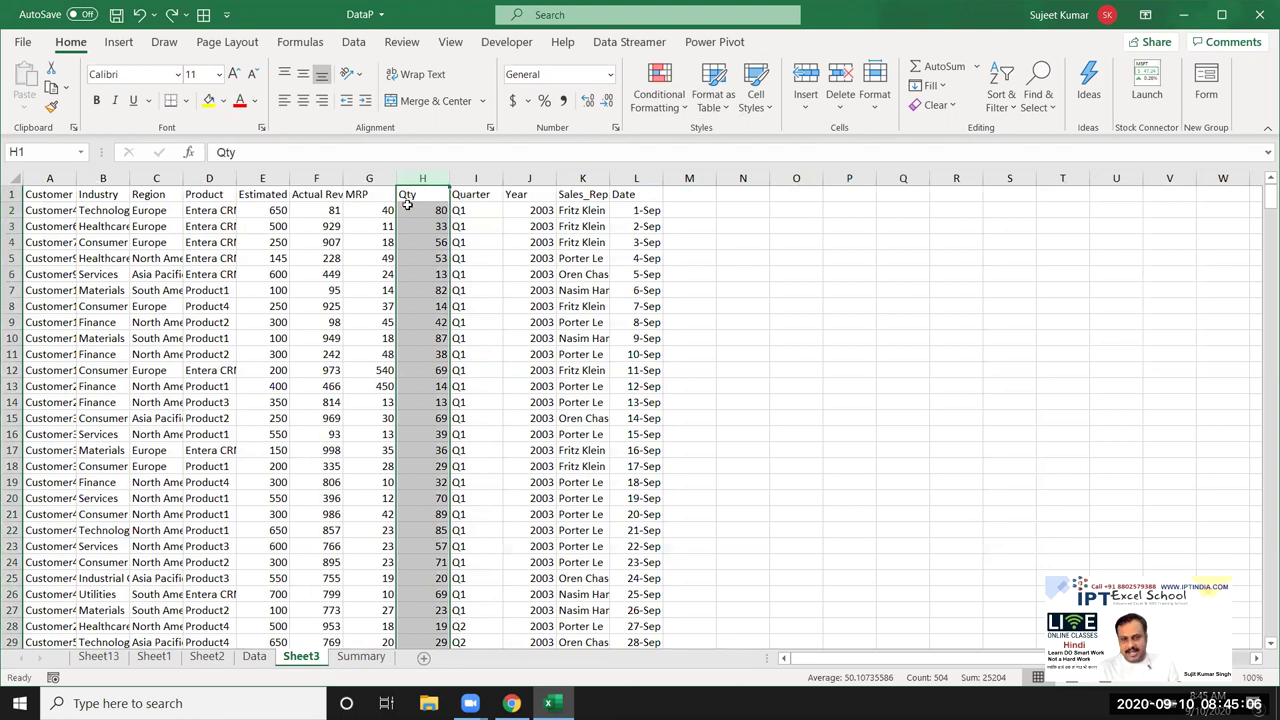
Start a Greater Than highlight rule on the Qty values and enter 60 as the threshold
{"action": "left_click", "coordinate": [656, 108]}
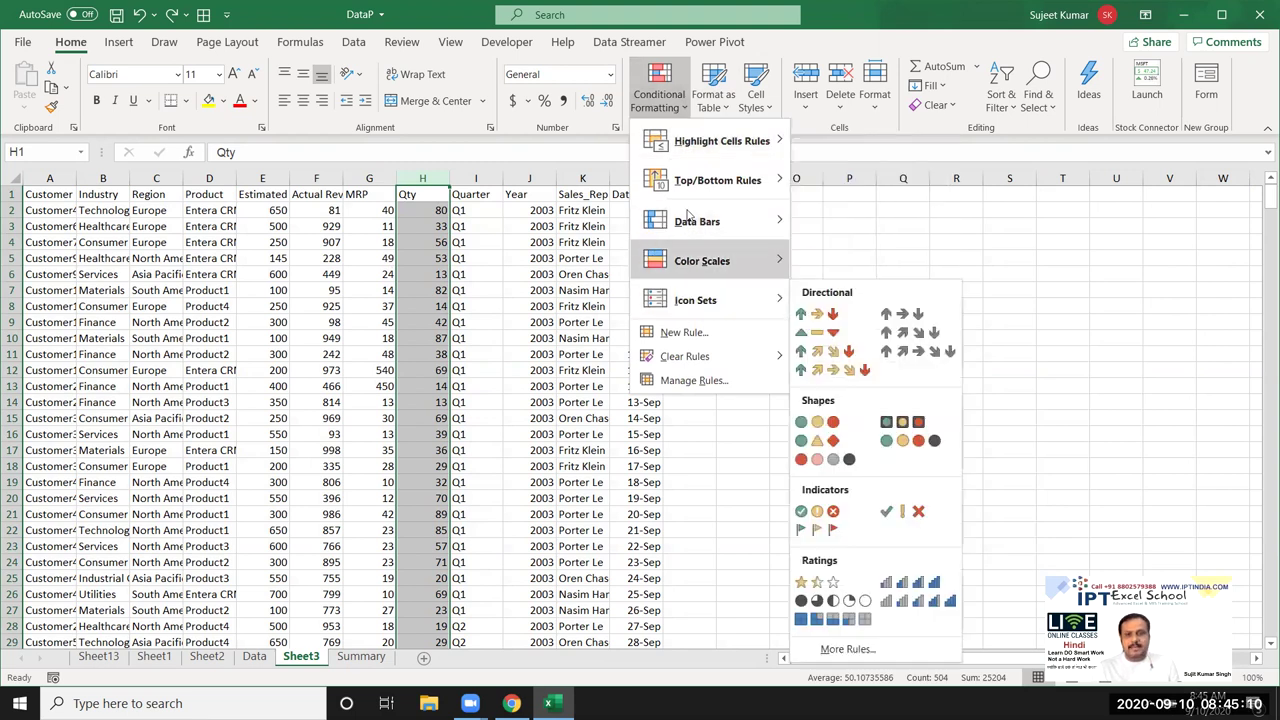
{"action": "mouse_move", "coordinate": [712, 141]}
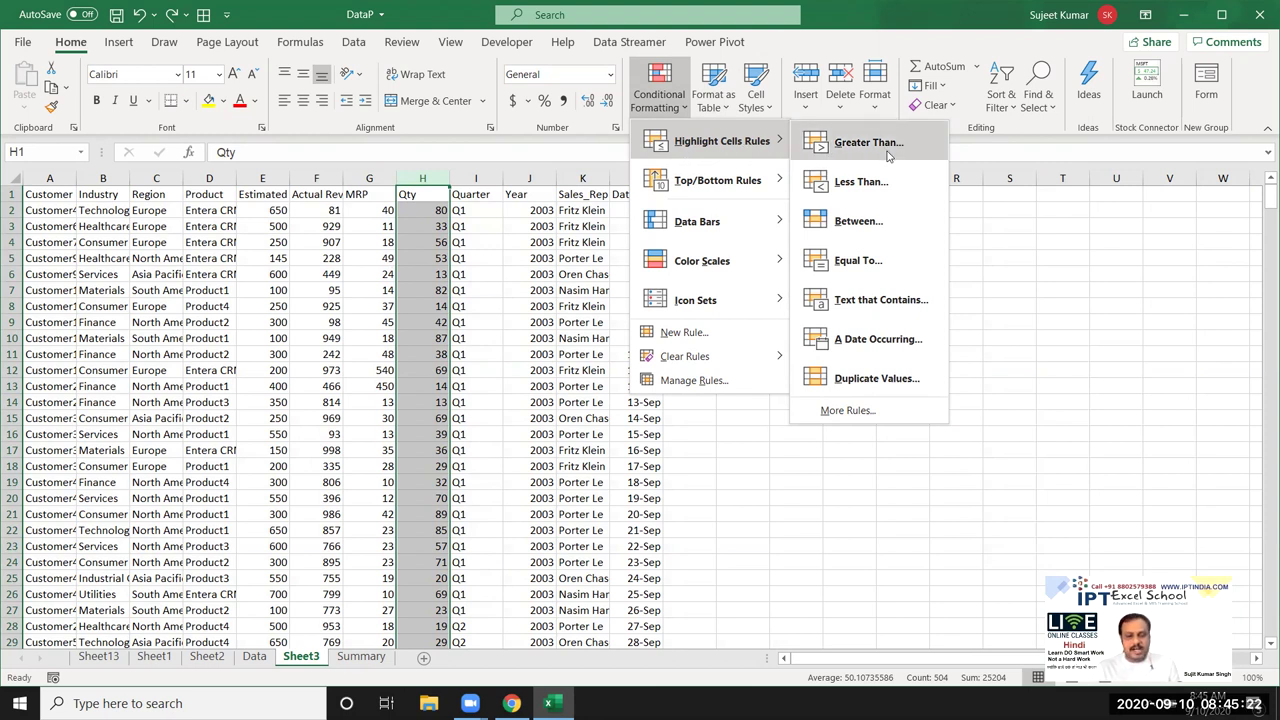
{"action": "left_click", "coordinate": [883, 150]}
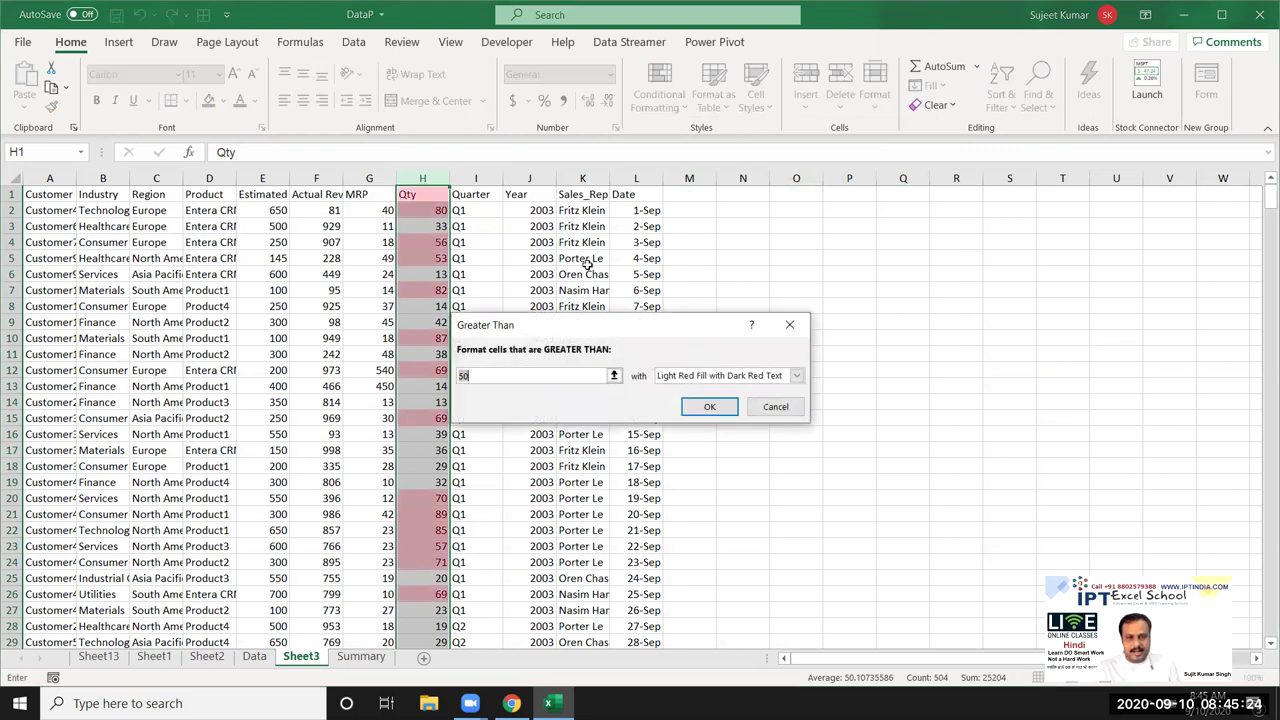
{"action": "left_click_drag", "start_coordinate": [563, 326], "coordinate": [722, 287]}
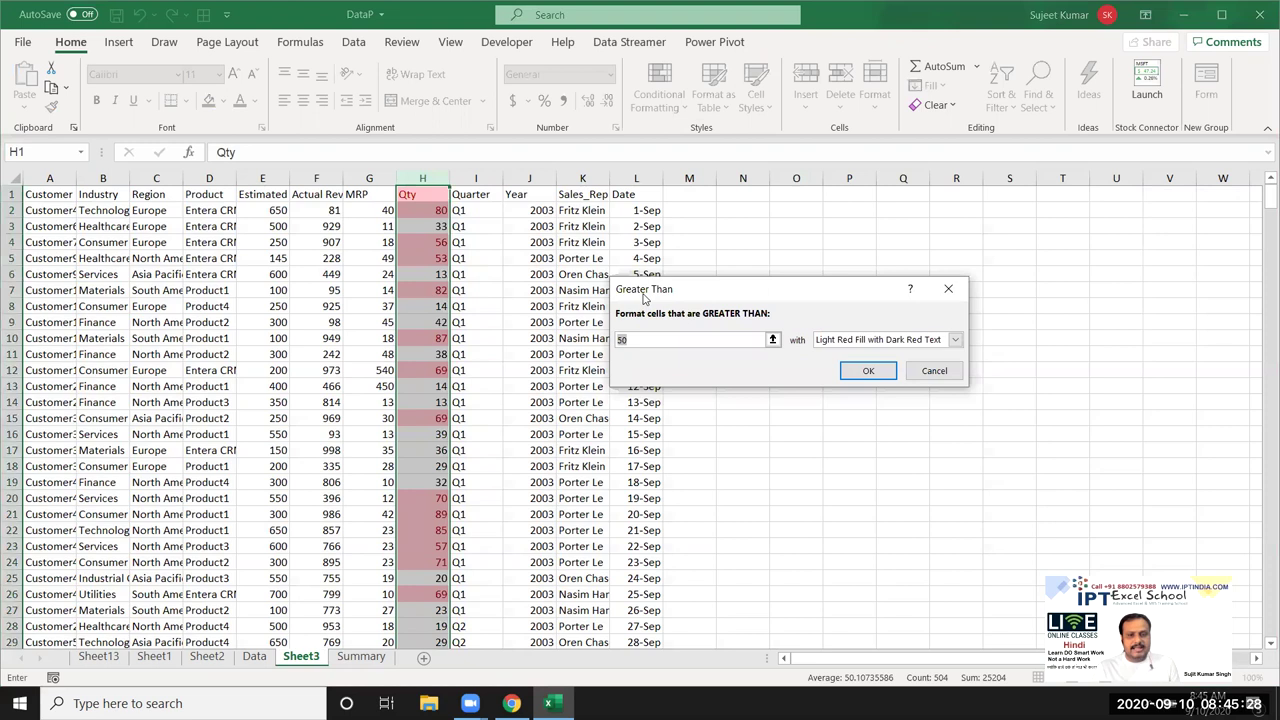
{"action": "left_click_drag", "start_coordinate": [645, 297], "coordinate": [574, 285]}
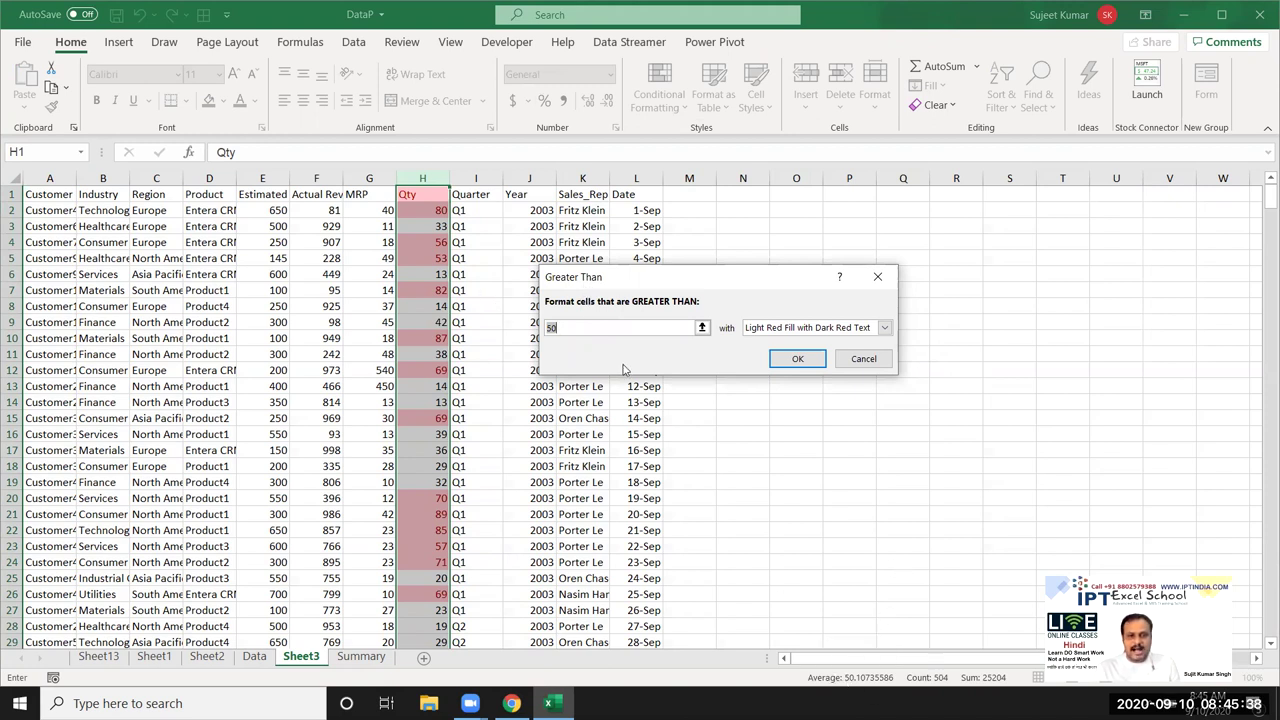
{"action": "type", "text": "60"}
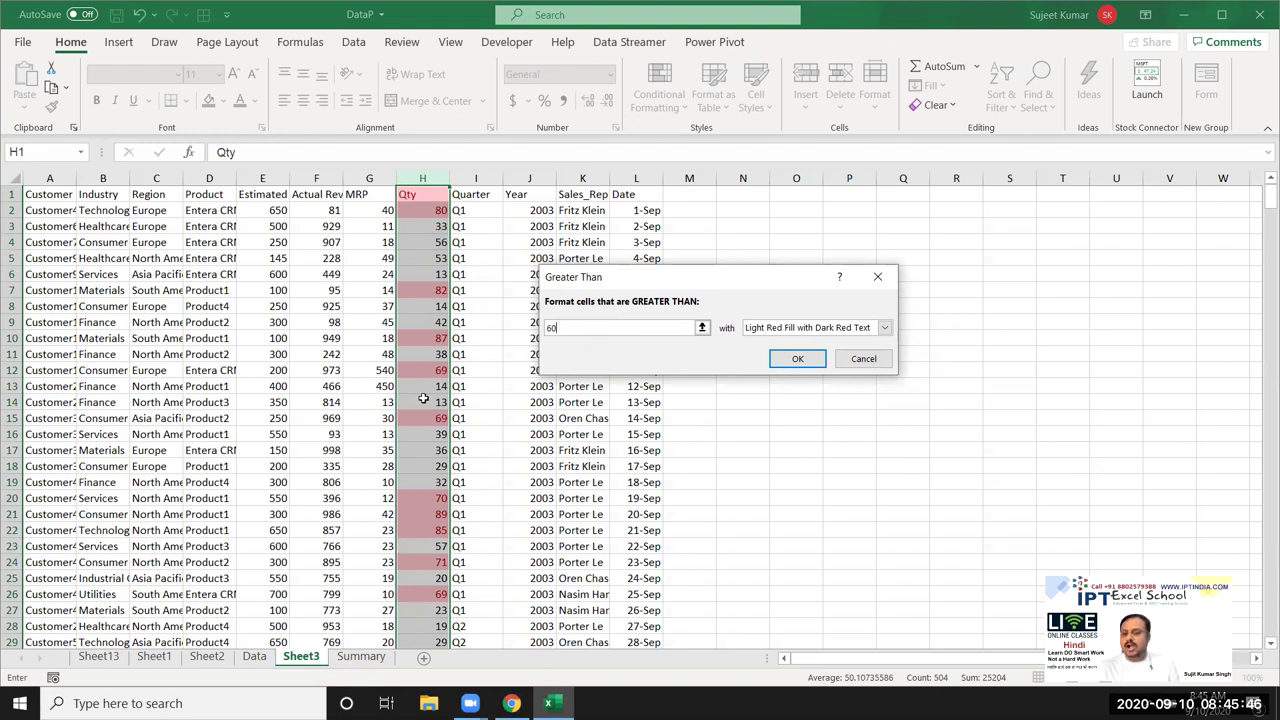
Preview the yellow, green, light red, red text and red border presets, then choose Custom Format
{"action": "left_click", "coordinate": [761, 333]}
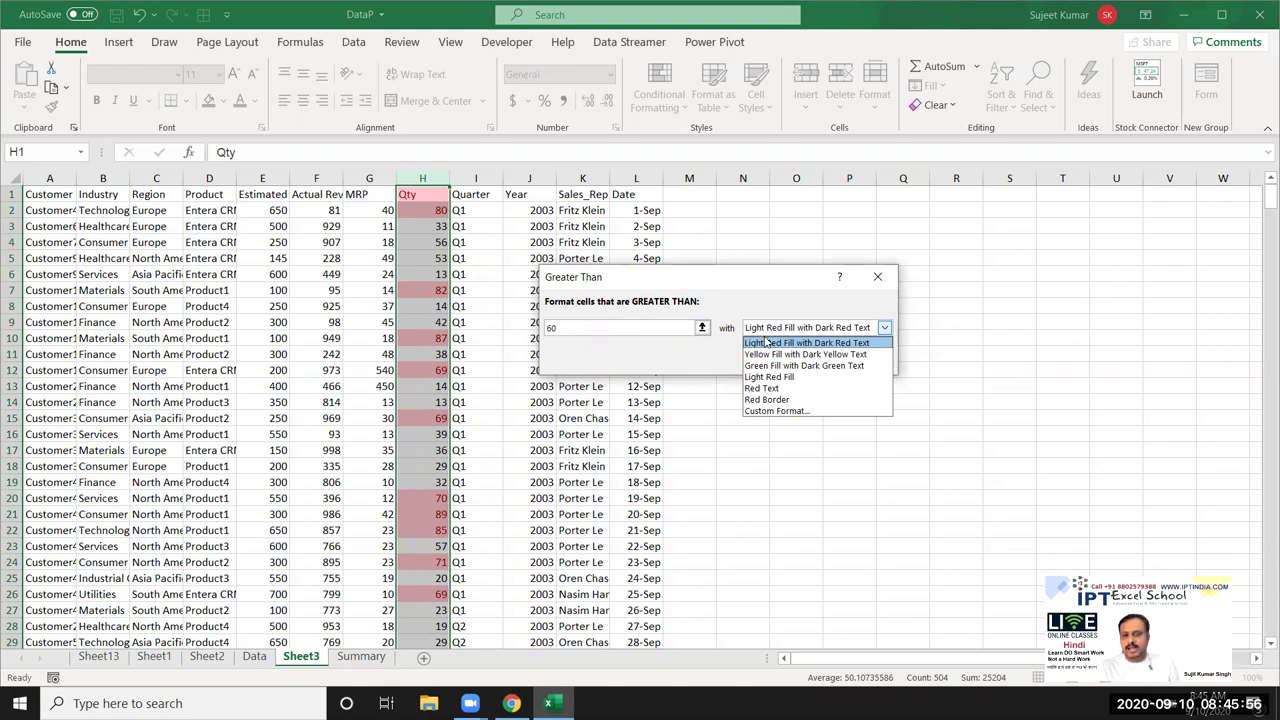
{"action": "left_click", "coordinate": [770, 354]}
{"action": "left_click", "coordinate": [769, 337]}
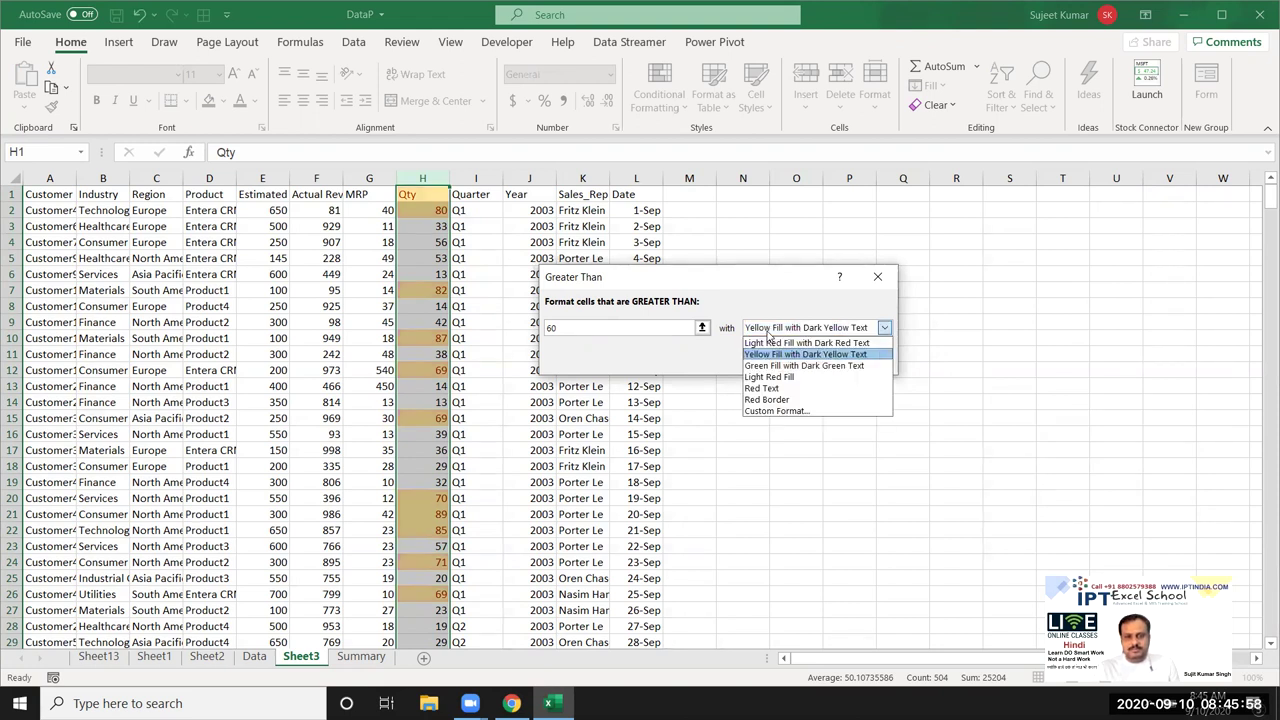
{"action": "left_click", "coordinate": [775, 365]}
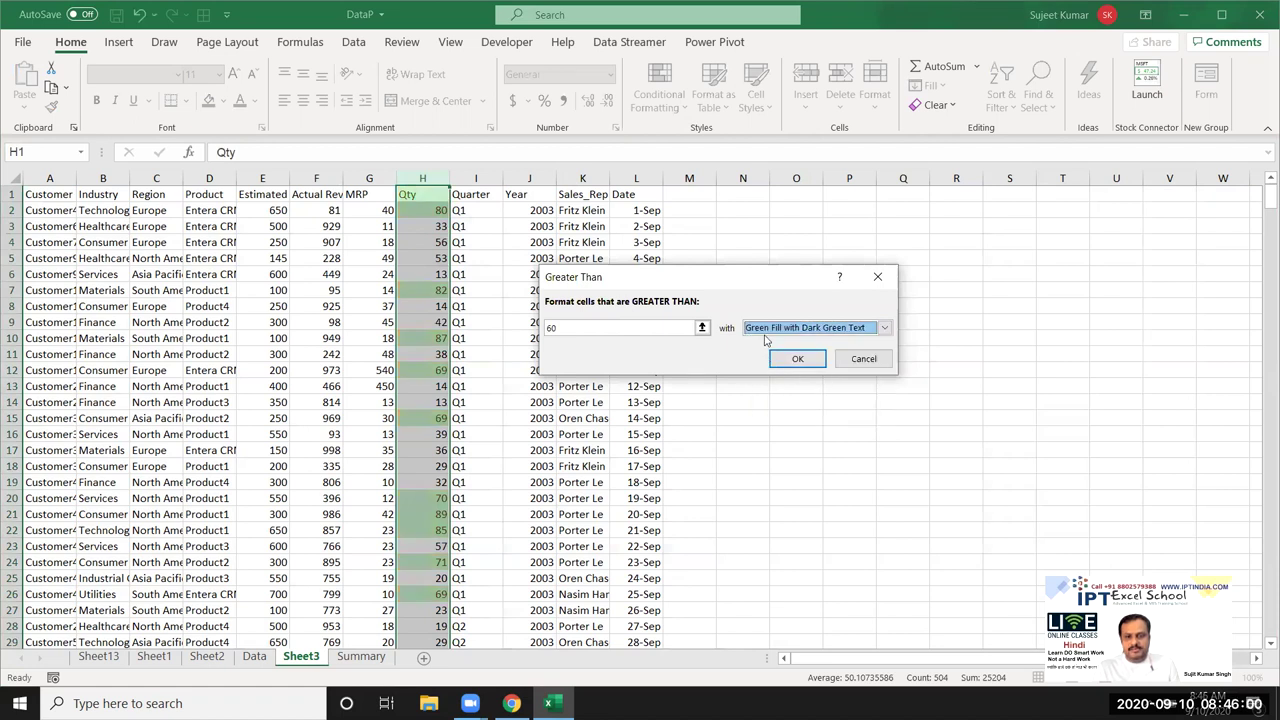
{"action": "left_click", "coordinate": [766, 338]}
{"action": "left_click", "coordinate": [768, 379]}
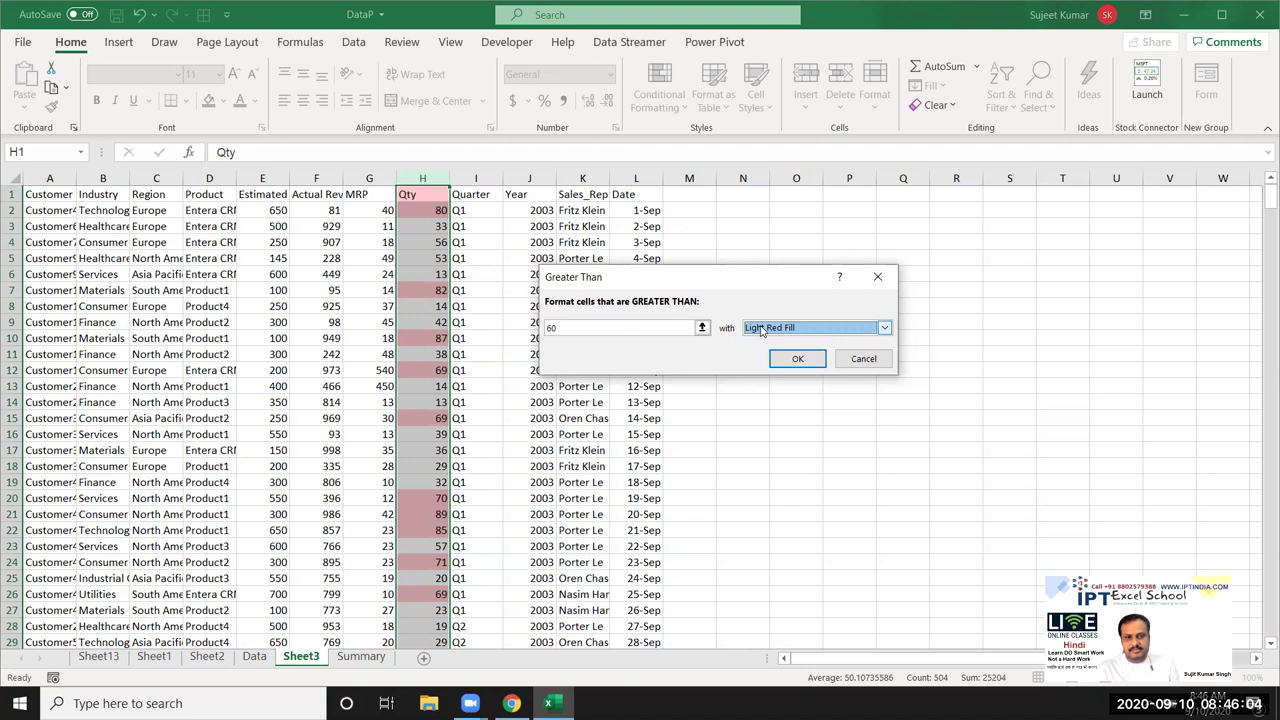
{"action": "left_click", "coordinate": [762, 330]}
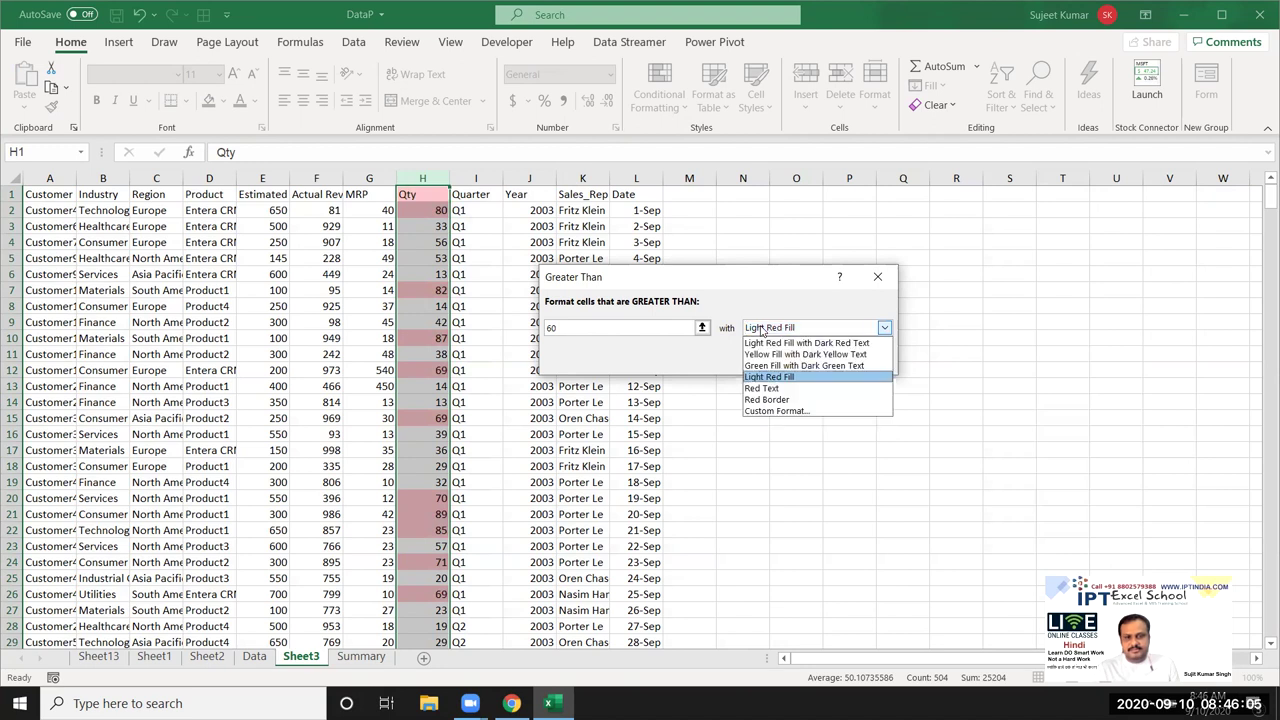
{"action": "left_click", "coordinate": [786, 390]}
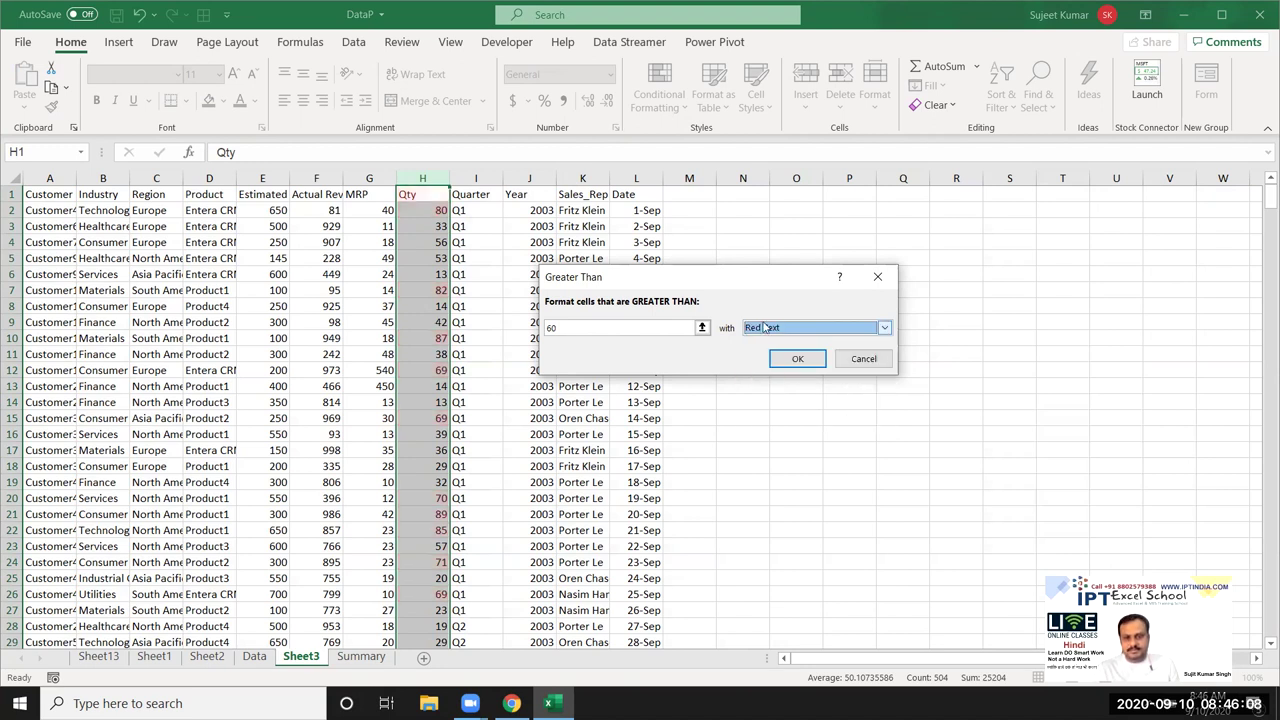
{"action": "left_click", "coordinate": [764, 328]}
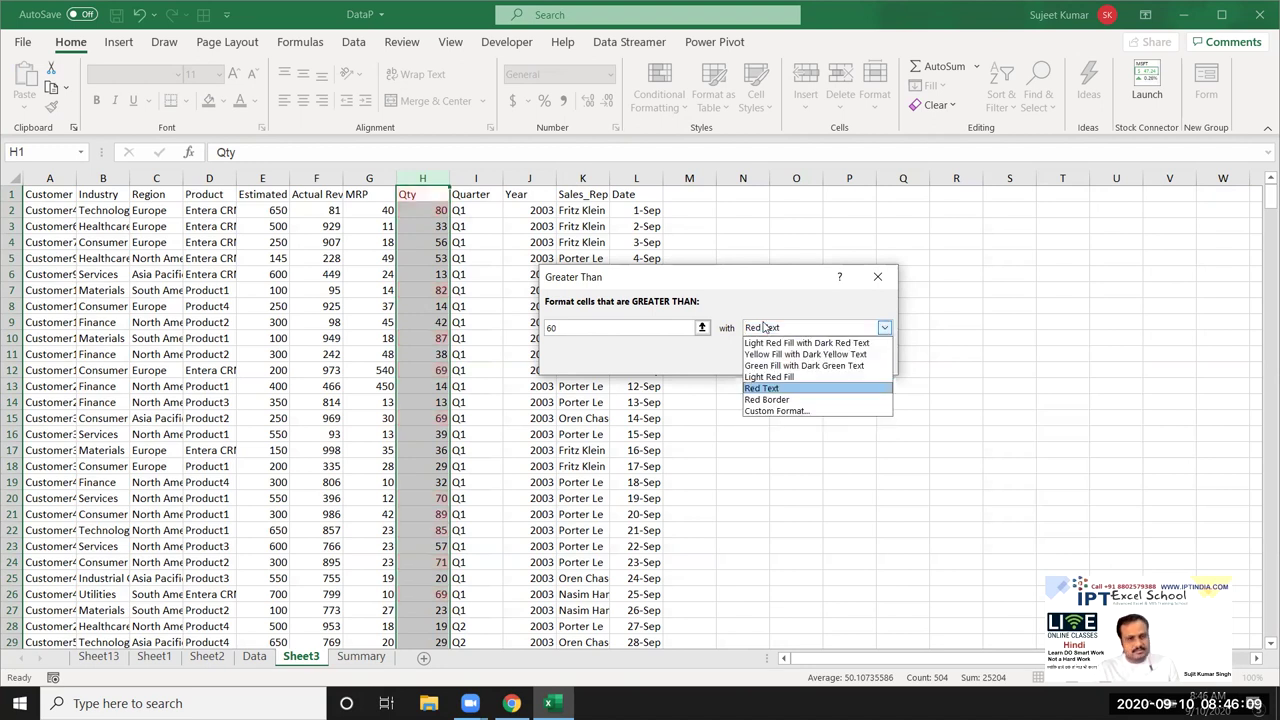
{"action": "left_click", "coordinate": [781, 400]}
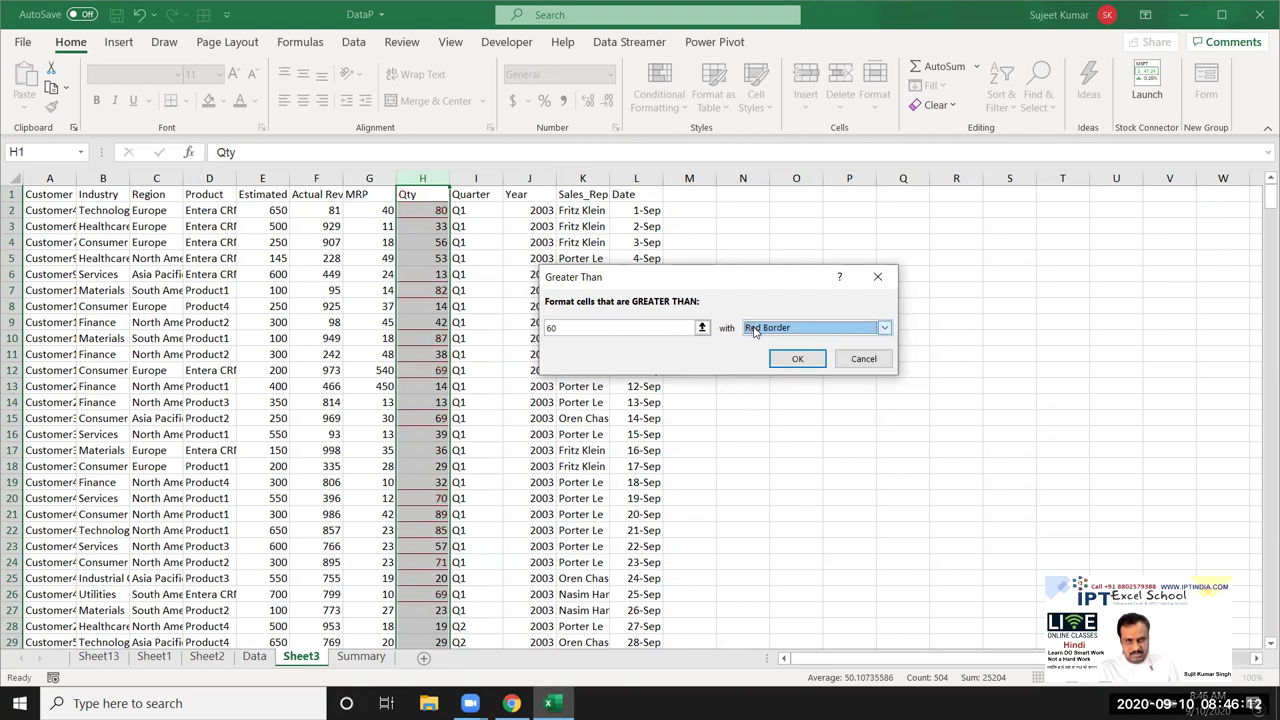
{"action": "left_click", "coordinate": [755, 332]}
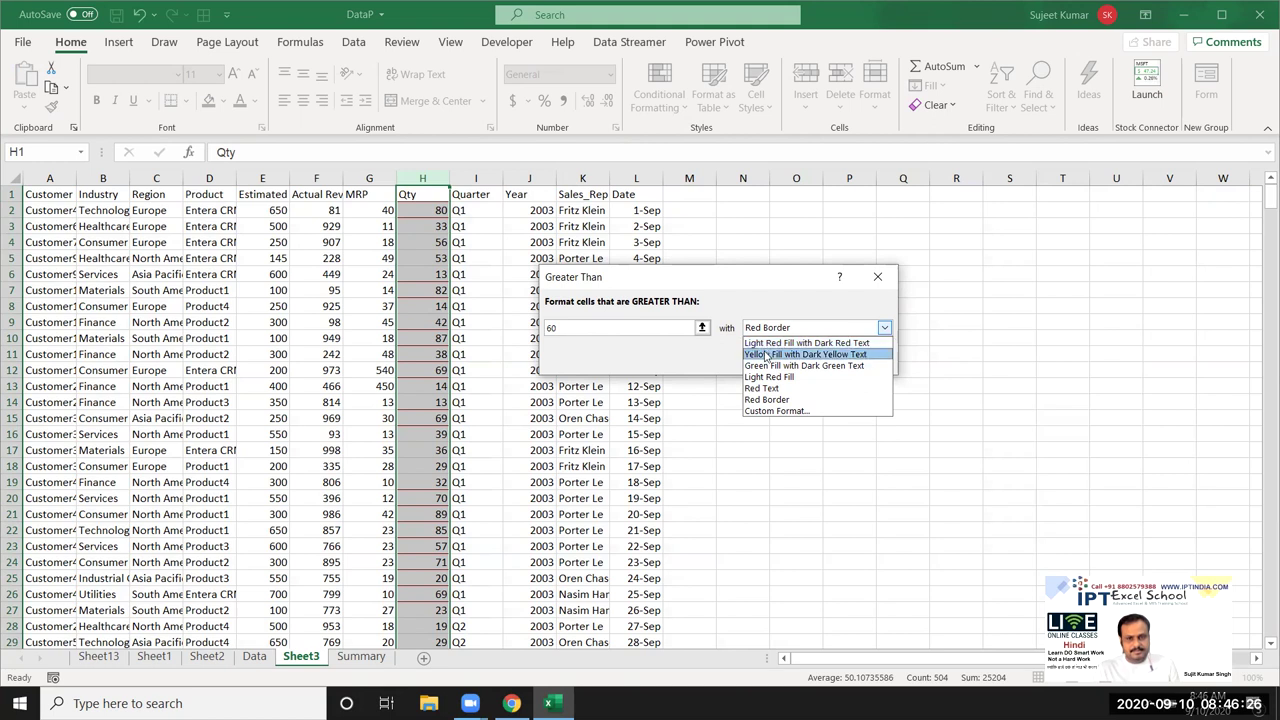
{"action": "left_click", "coordinate": [780, 410]}
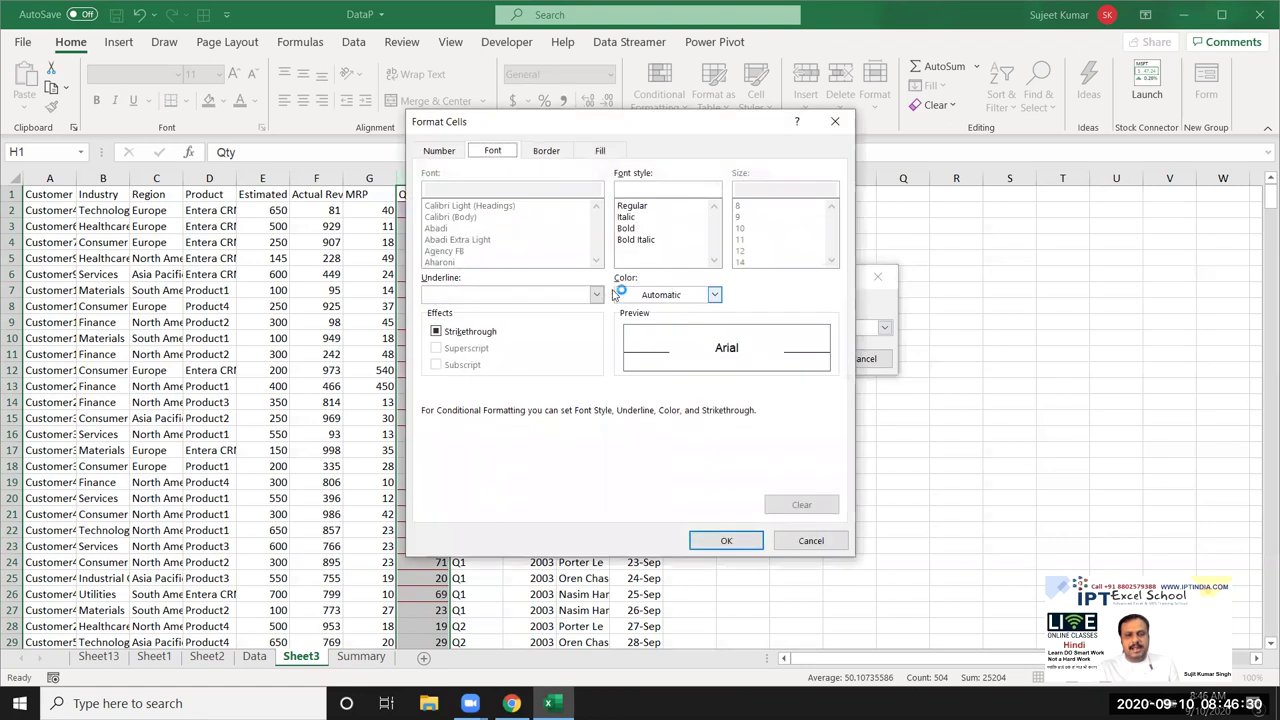
Pick a green fill for the custom format, then cancel the Greater Than rule unapplied
{"action": "left_click", "coordinate": [600, 150]}
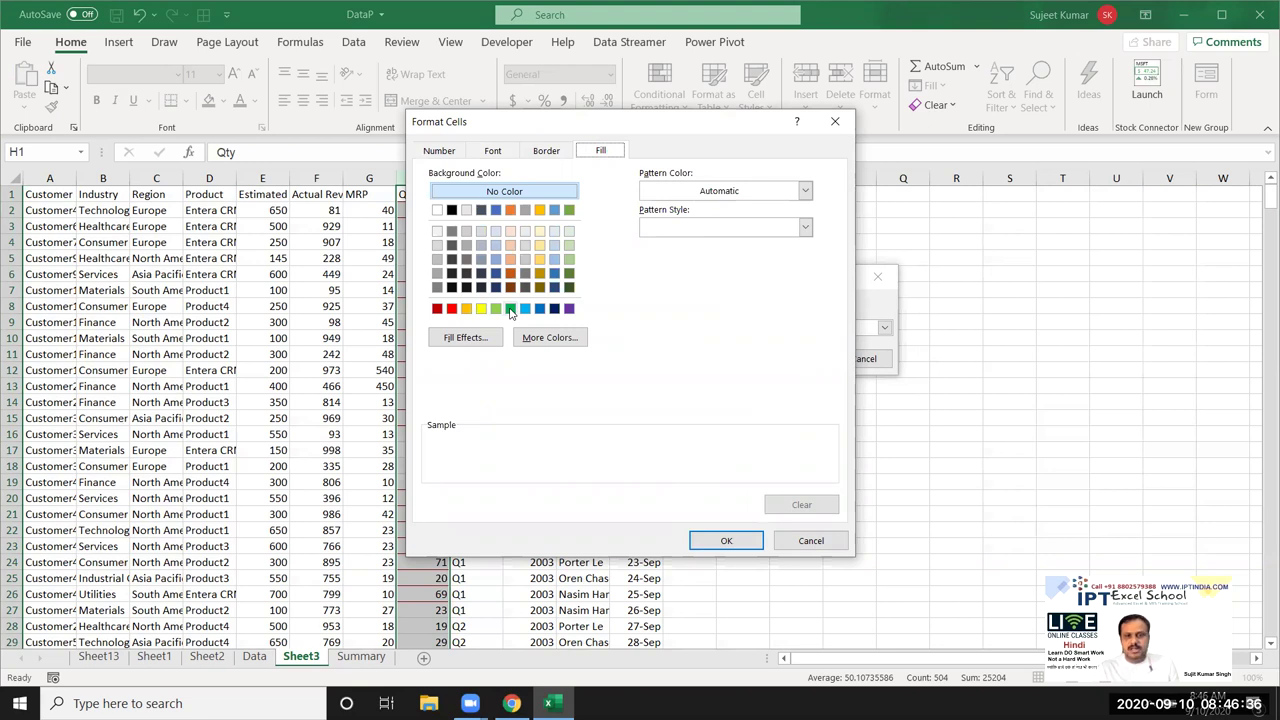
{"action": "left_click", "coordinate": [510, 309]}
{"action": "left_click", "coordinate": [726, 540]}
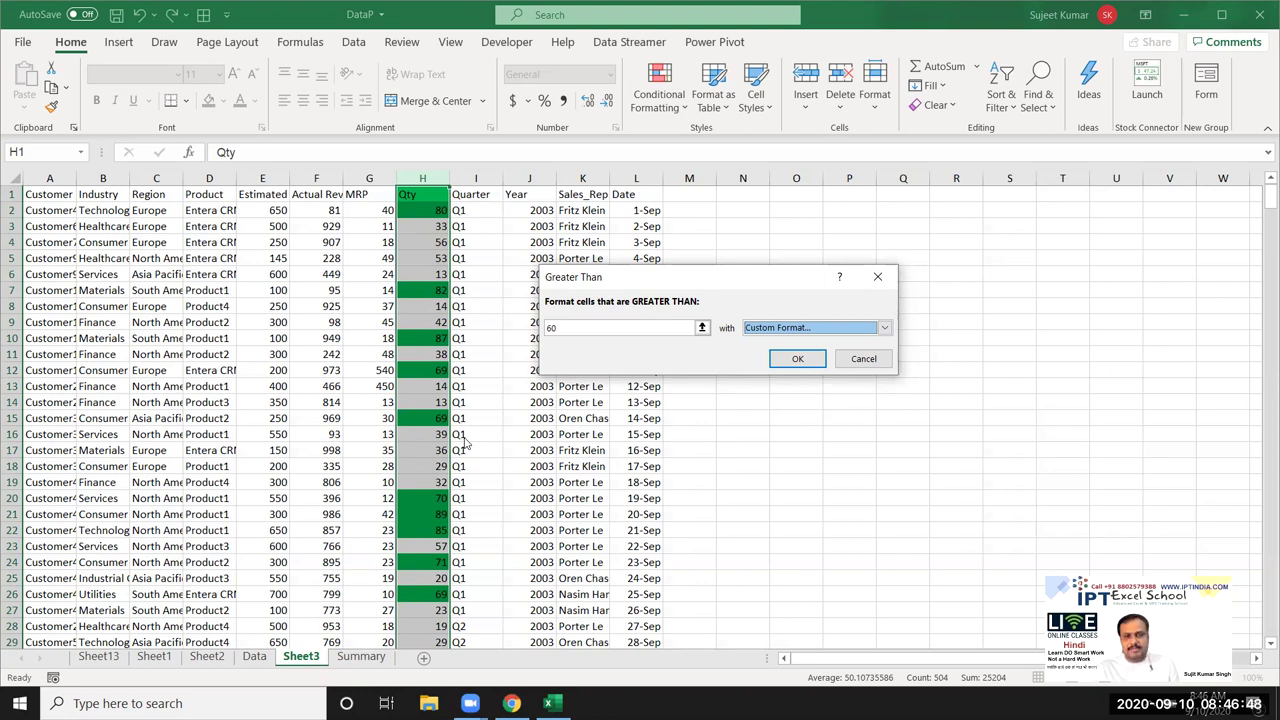
{"action": "key", "text": "Escape"}
{"action": "left_click", "coordinate": [660, 100]}
{"action": "mouse_move", "coordinate": [720, 141]}
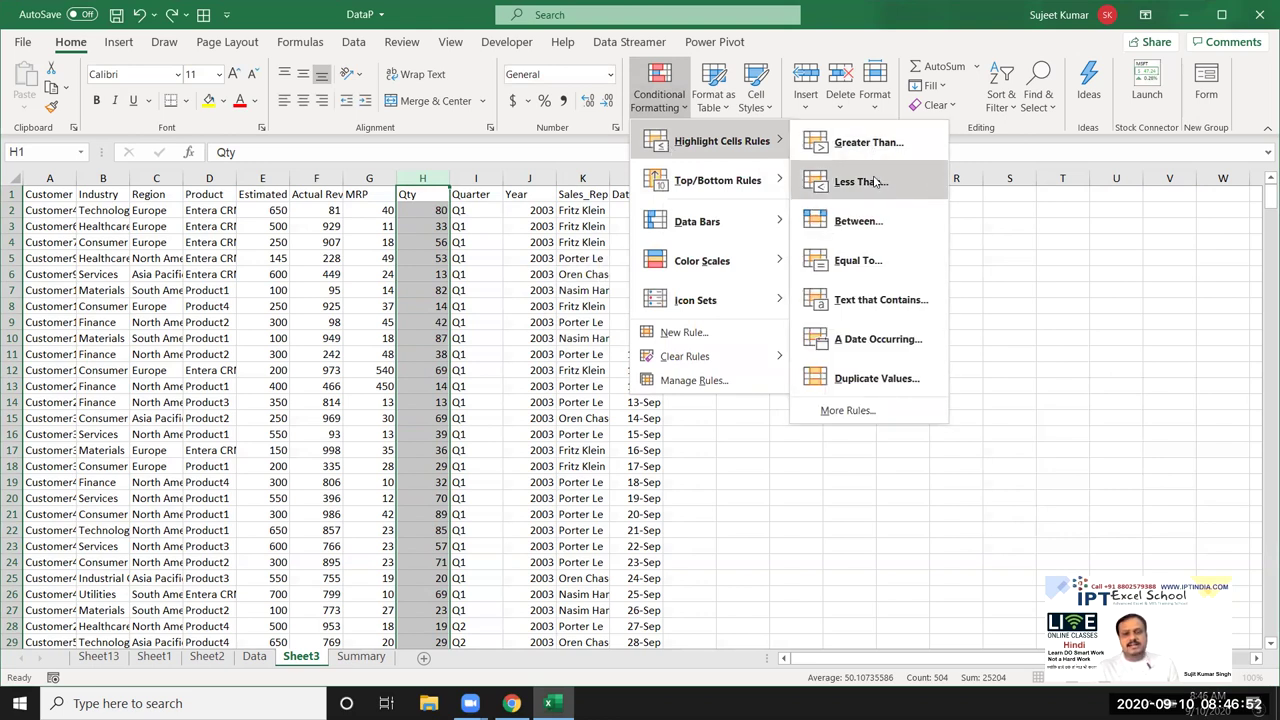
{"action": "left_click", "coordinate": [858, 221]}
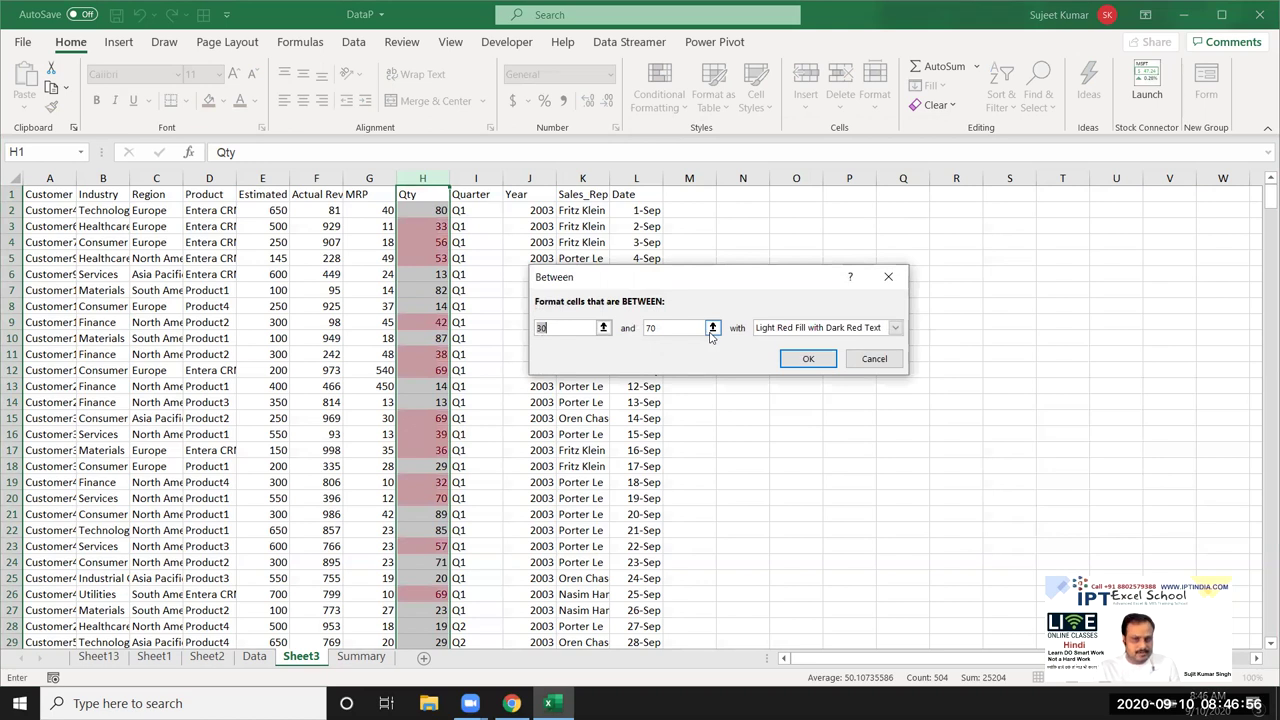
{"action": "left_click", "coordinate": [874, 358]}
{"action": "left_click", "coordinate": [665, 108]}
{"action": "mouse_move", "coordinate": [721, 140]}
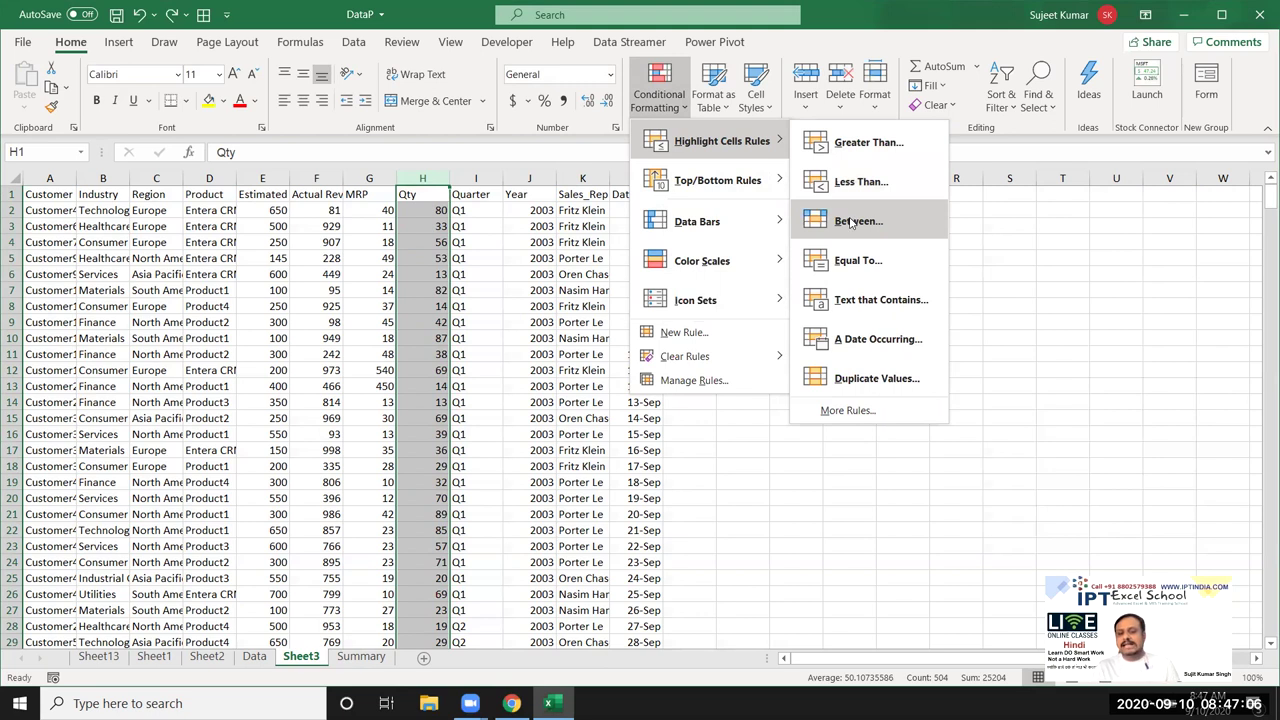
{"action": "left_click", "coordinate": [574, 220]}
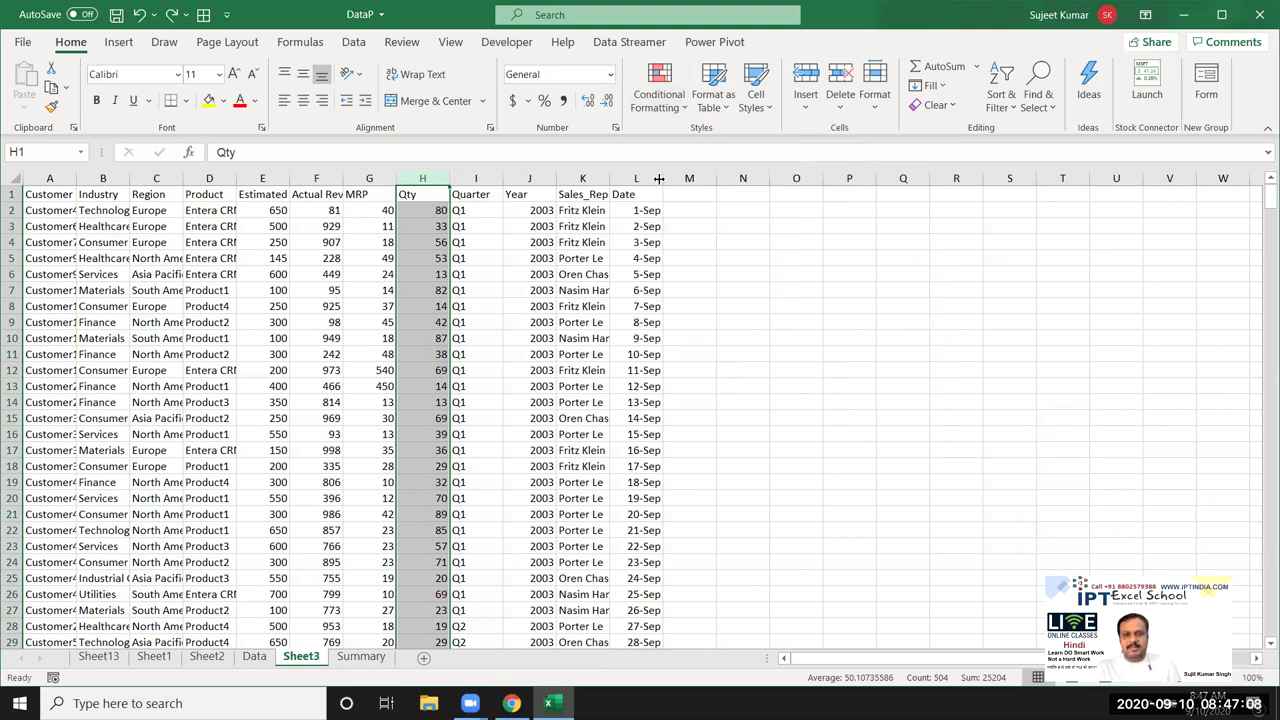
Preview a Greater Than 5-sep rule on Date column L, then cancel it
{"action": "left_click", "coordinate": [652, 177]}
{"action": "left_click", "coordinate": [659, 90]}
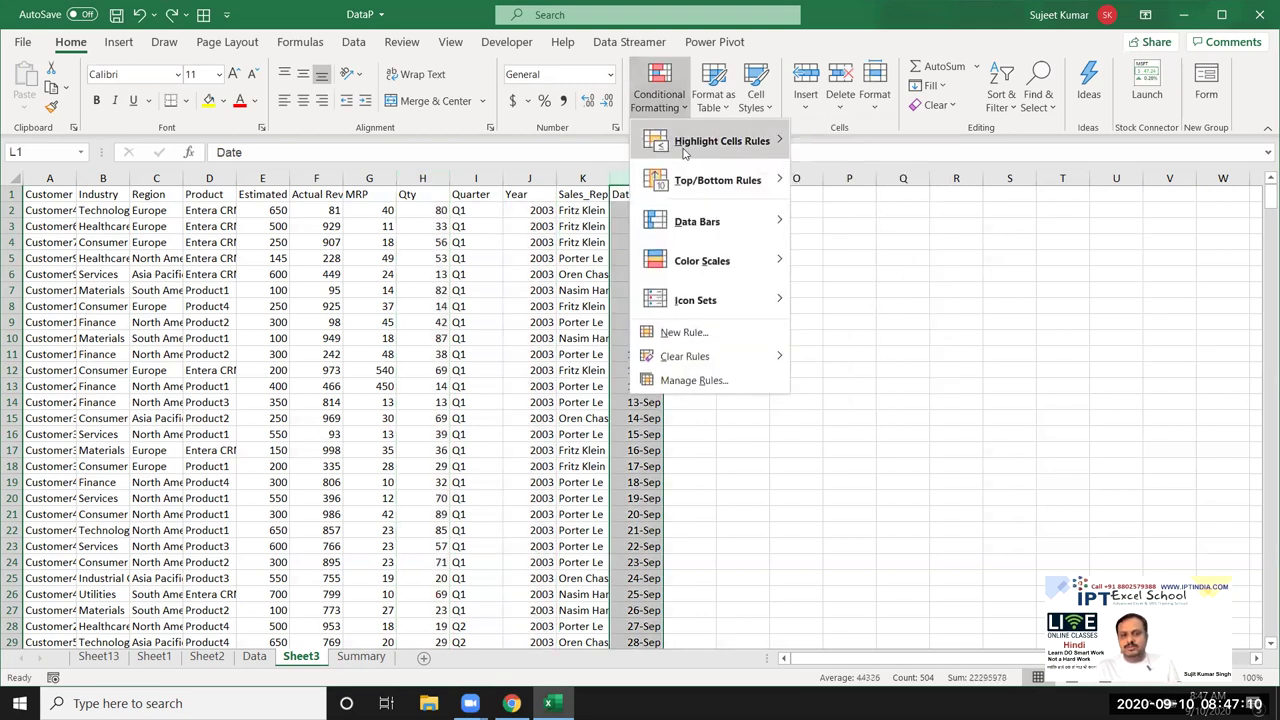
{"action": "left_click", "coordinate": [866, 142]}
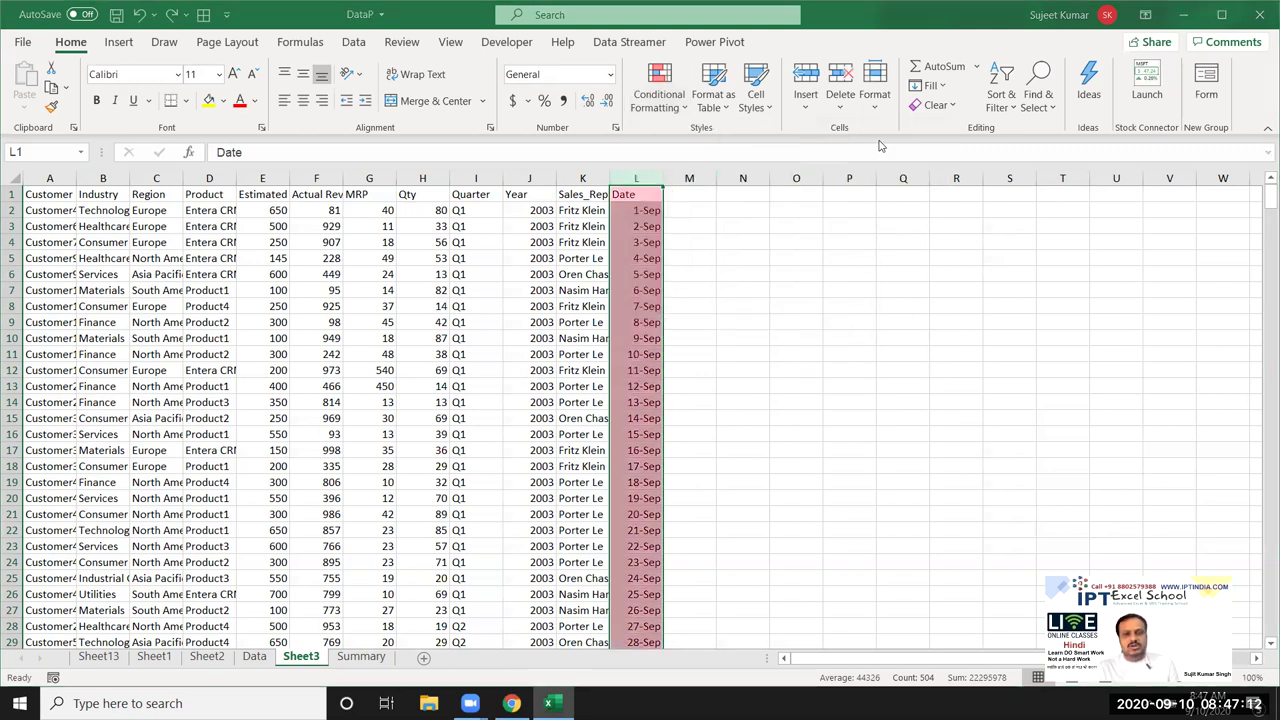
{"action": "type", "text": "5"}
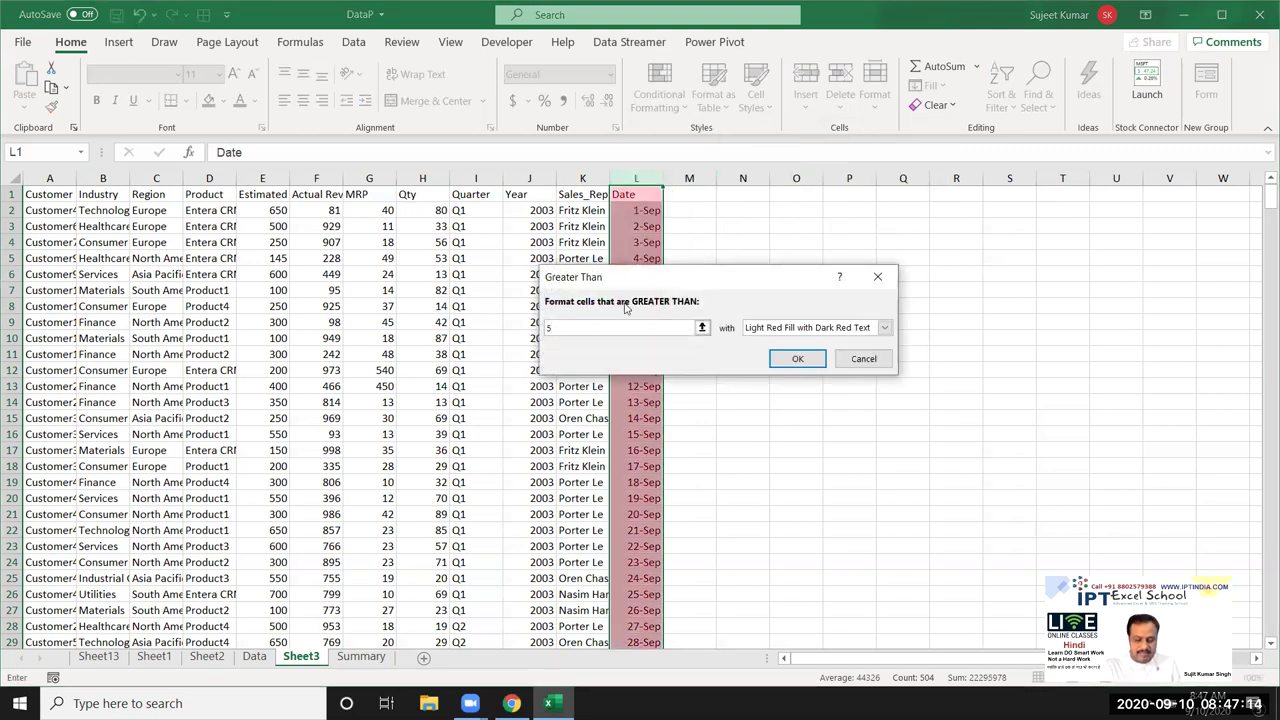
{"action": "type", "text": "-sep"}
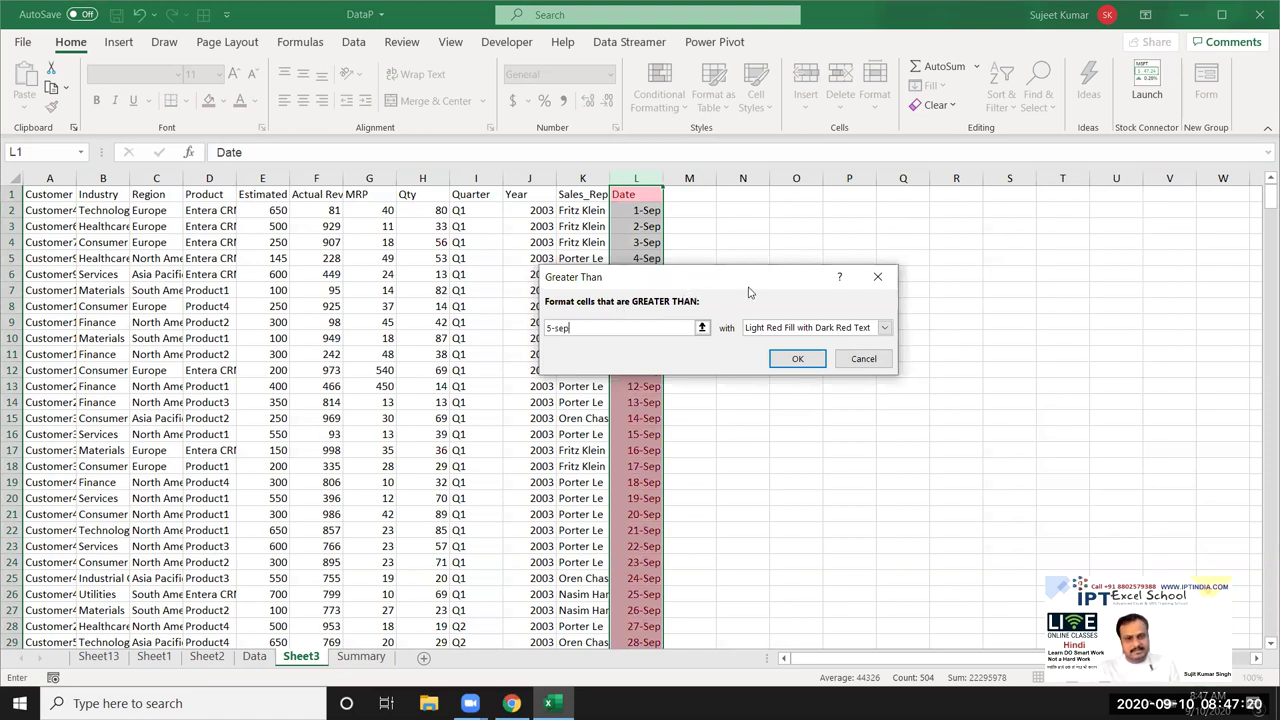
{"action": "key", "text": "Escape"}
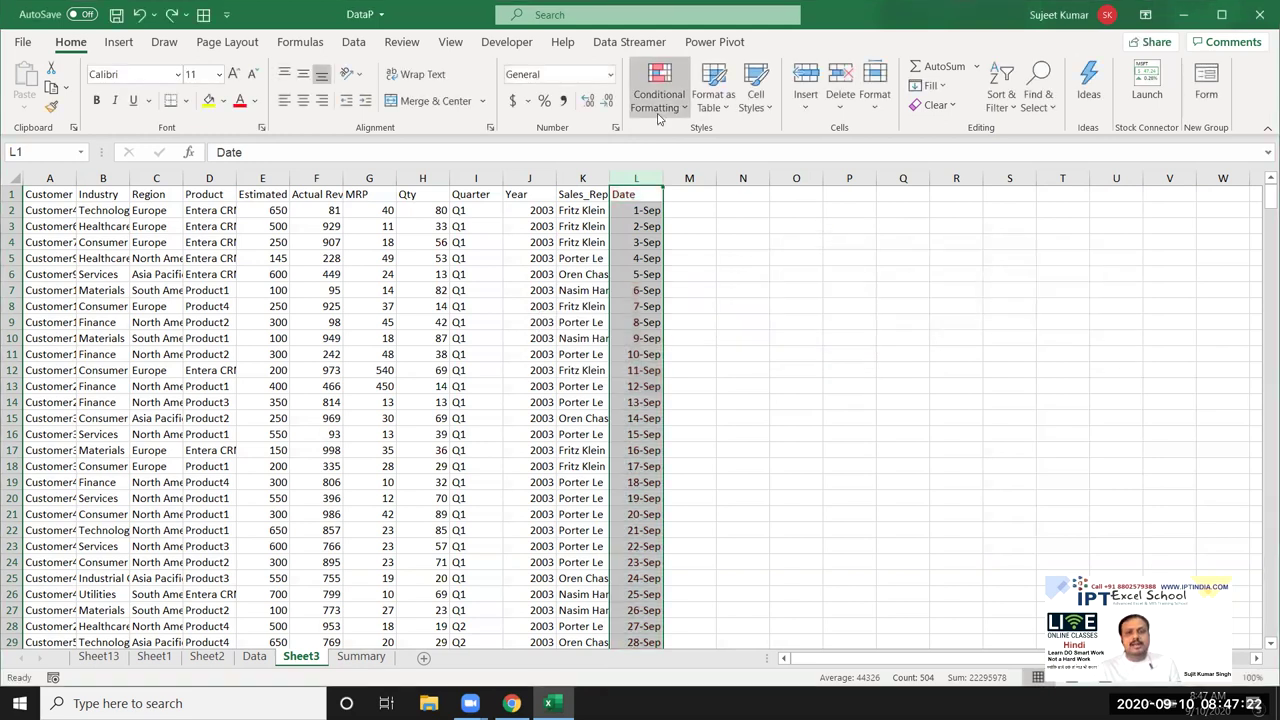
{"action": "left_click", "coordinate": [658, 92]}
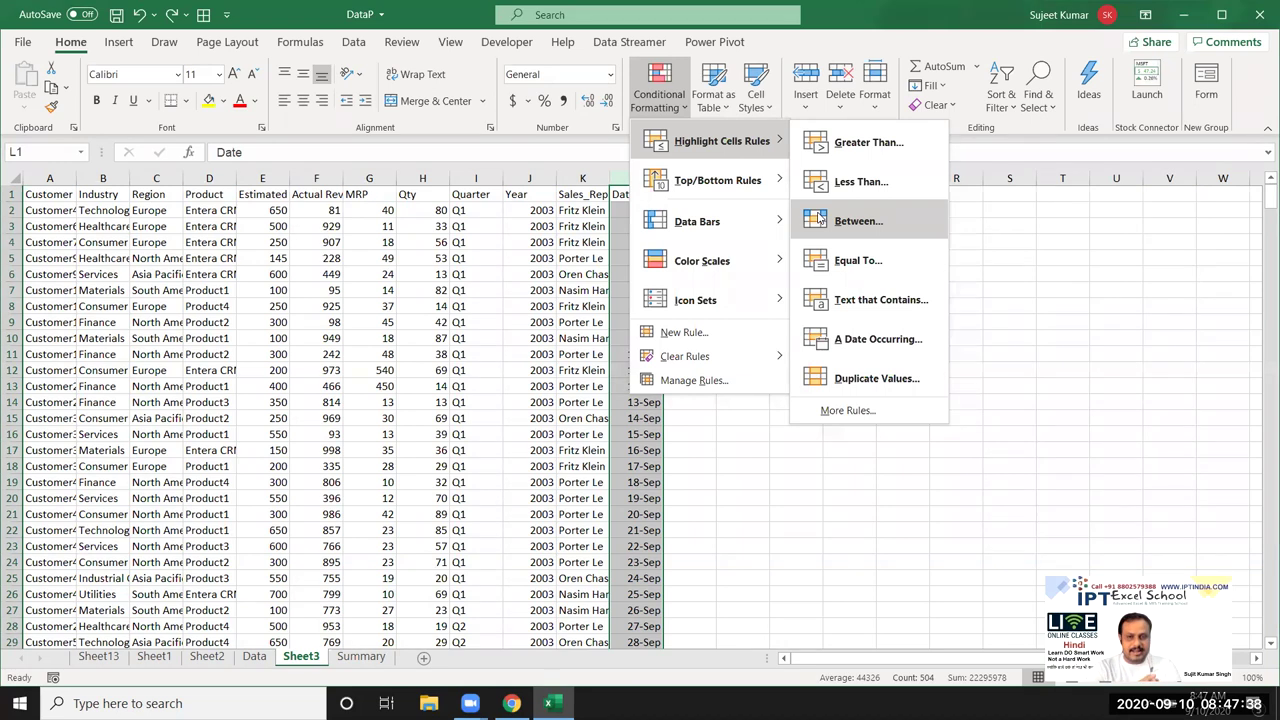
{"action": "mouse_move", "coordinate": [712, 141]}
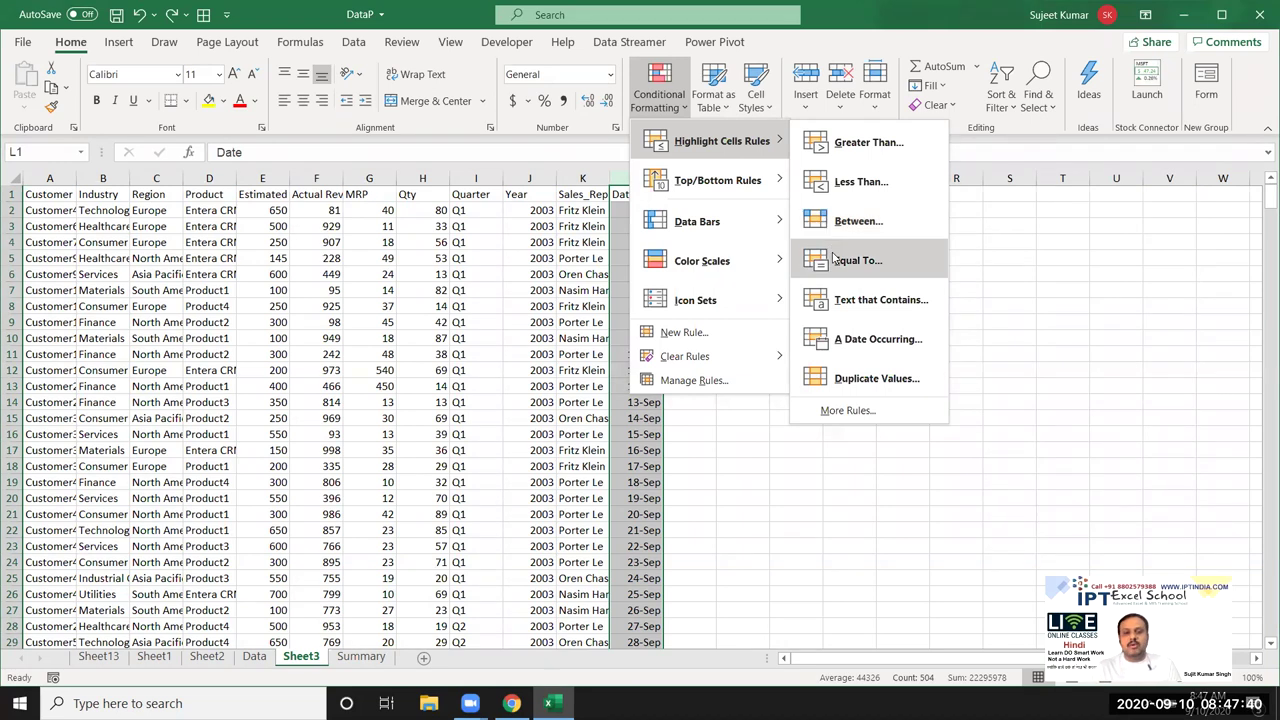
Preview an Equal To 80 highlight rule on Qty column H, then cancel it
{"action": "key", "text": "Escape"}
{"action": "key", "text": "Escape"}
{"action": "left_click", "coordinate": [422, 178]}
{"action": "left_click", "coordinate": [659, 100]}
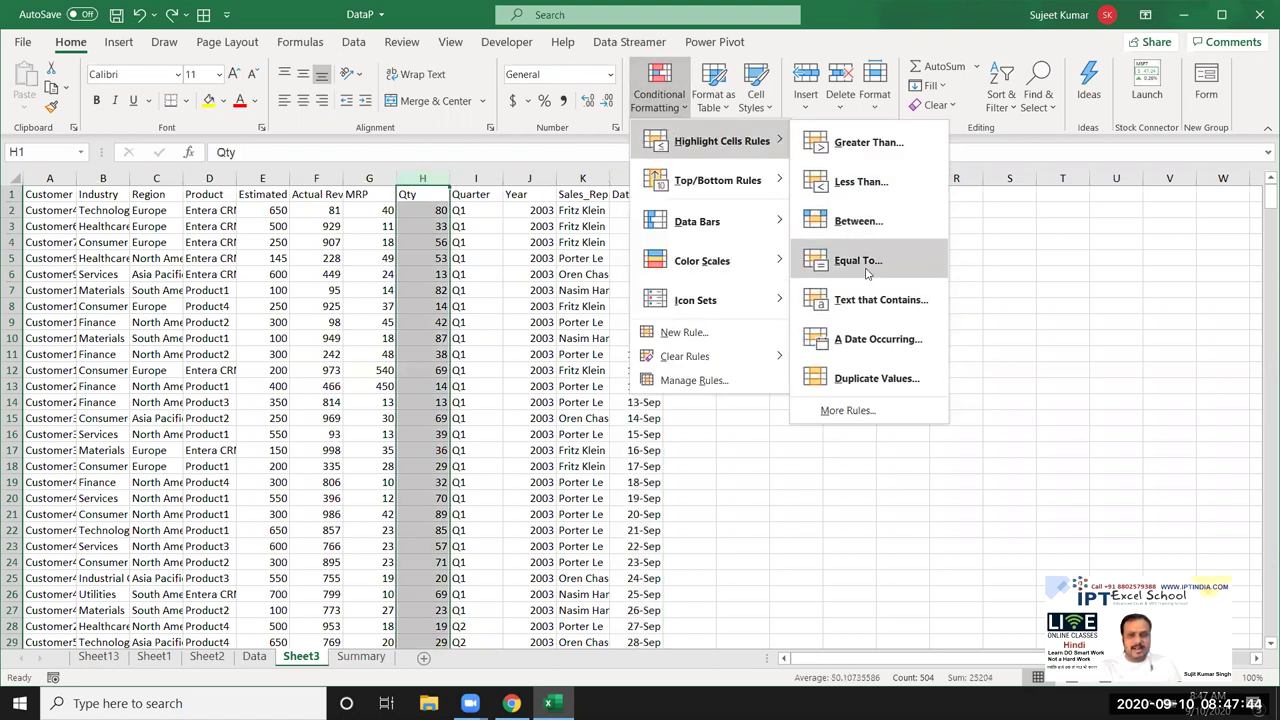
{"action": "left_click", "coordinate": [866, 263]}
{"action": "type", "text": "80"}
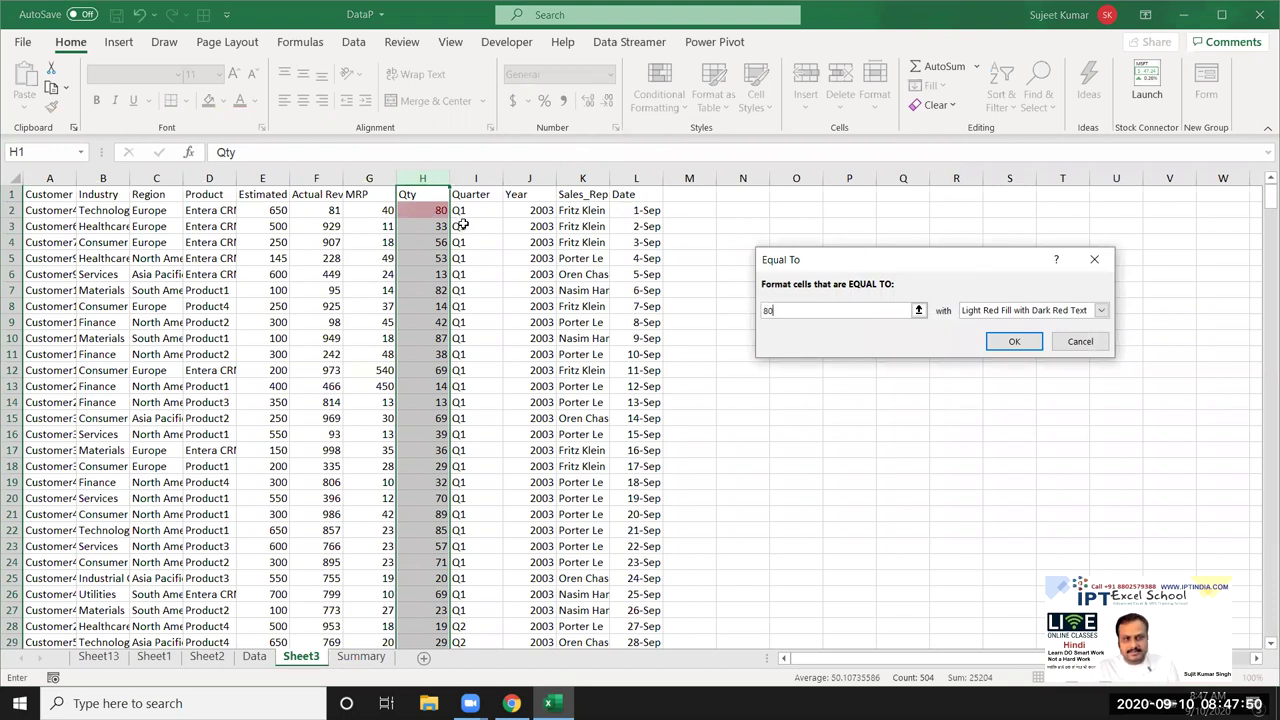
{"action": "key", "text": "Escape"}
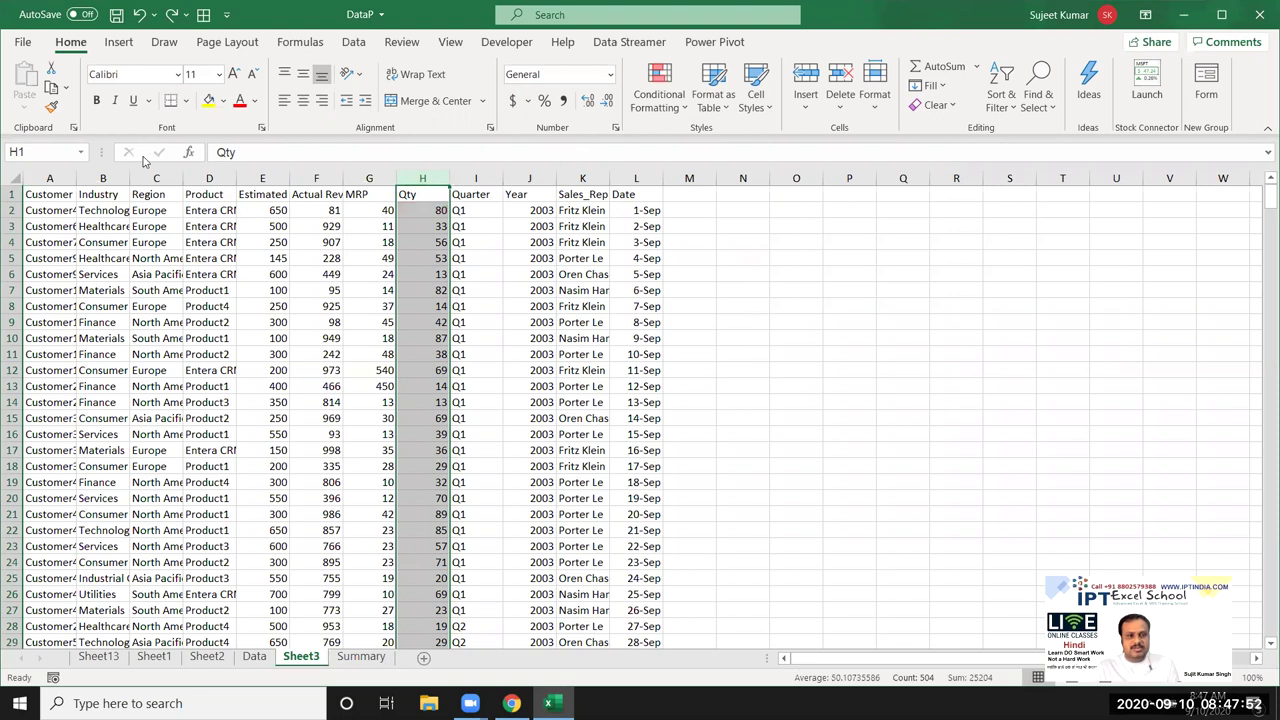
{"action": "left_click", "coordinate": [152, 178]}
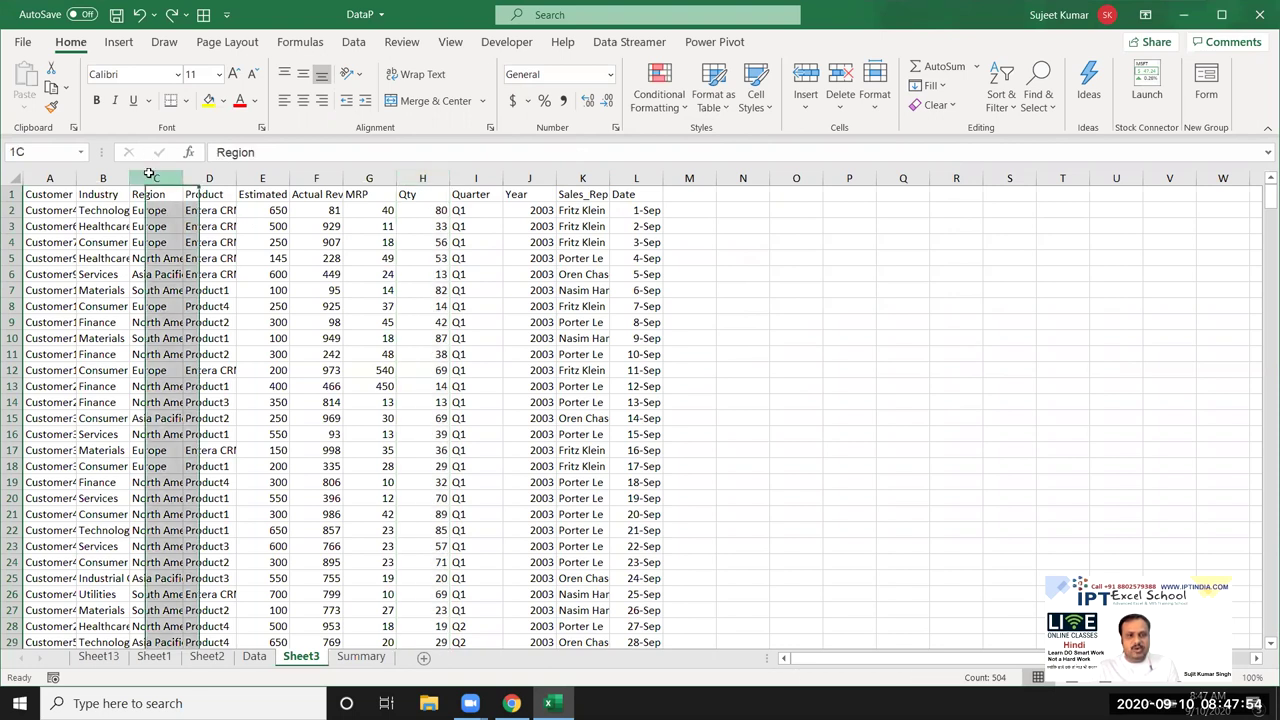
{"action": "left_click", "coordinate": [654, 112]}
{"action": "mouse_move", "coordinate": [720, 141]}
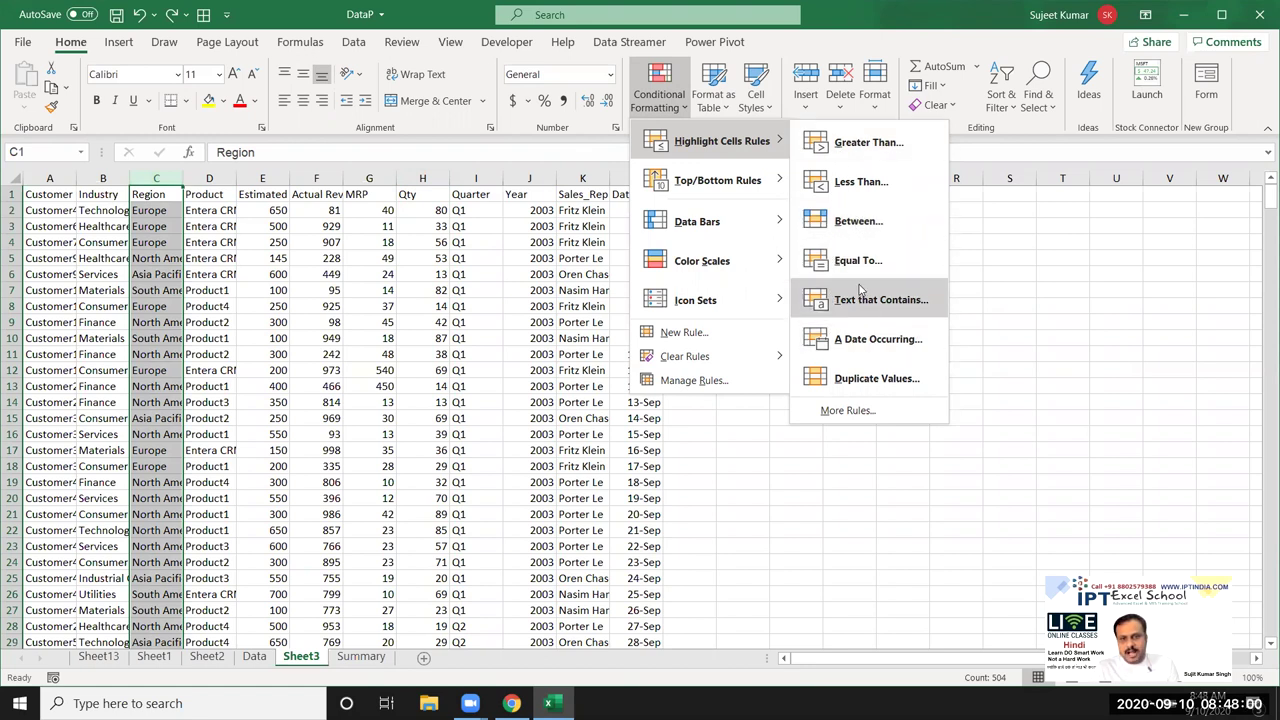
{"action": "left_click", "coordinate": [858, 260]}
{"action": "type", "text": "Erope"}
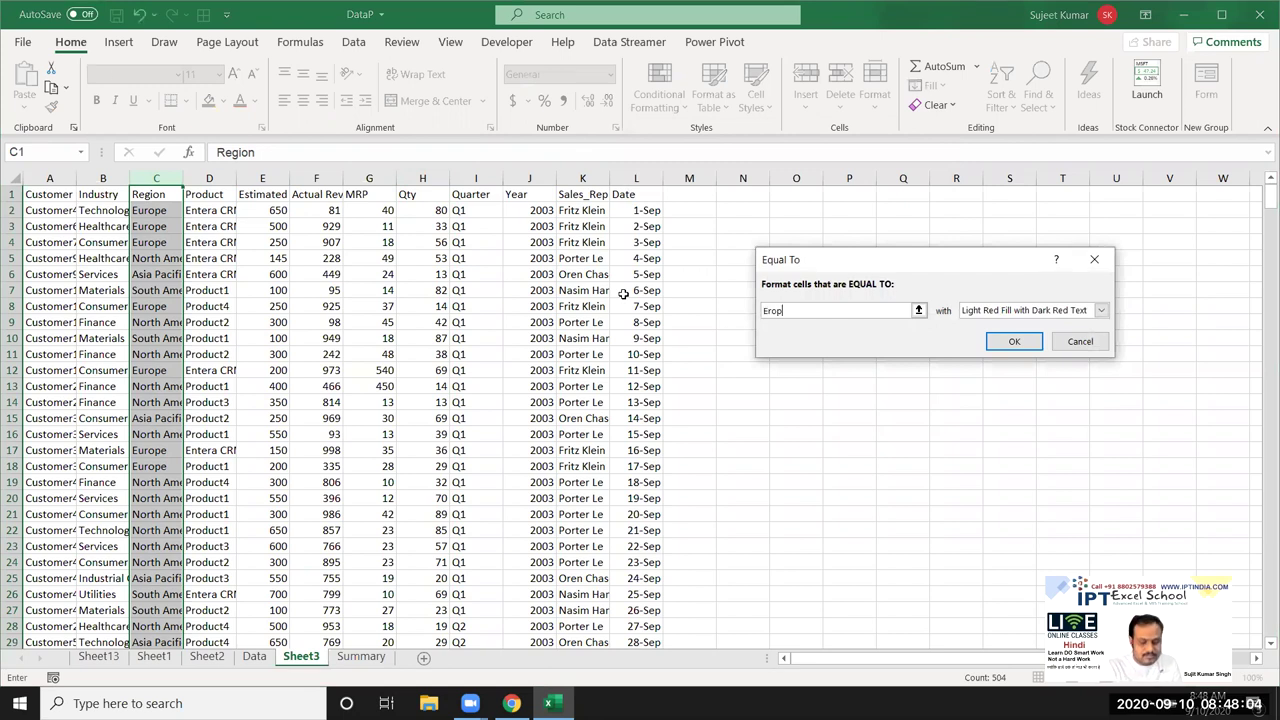
{"action": "left_click_drag", "start_coordinate": [857, 261], "coordinate": [531, 267]}
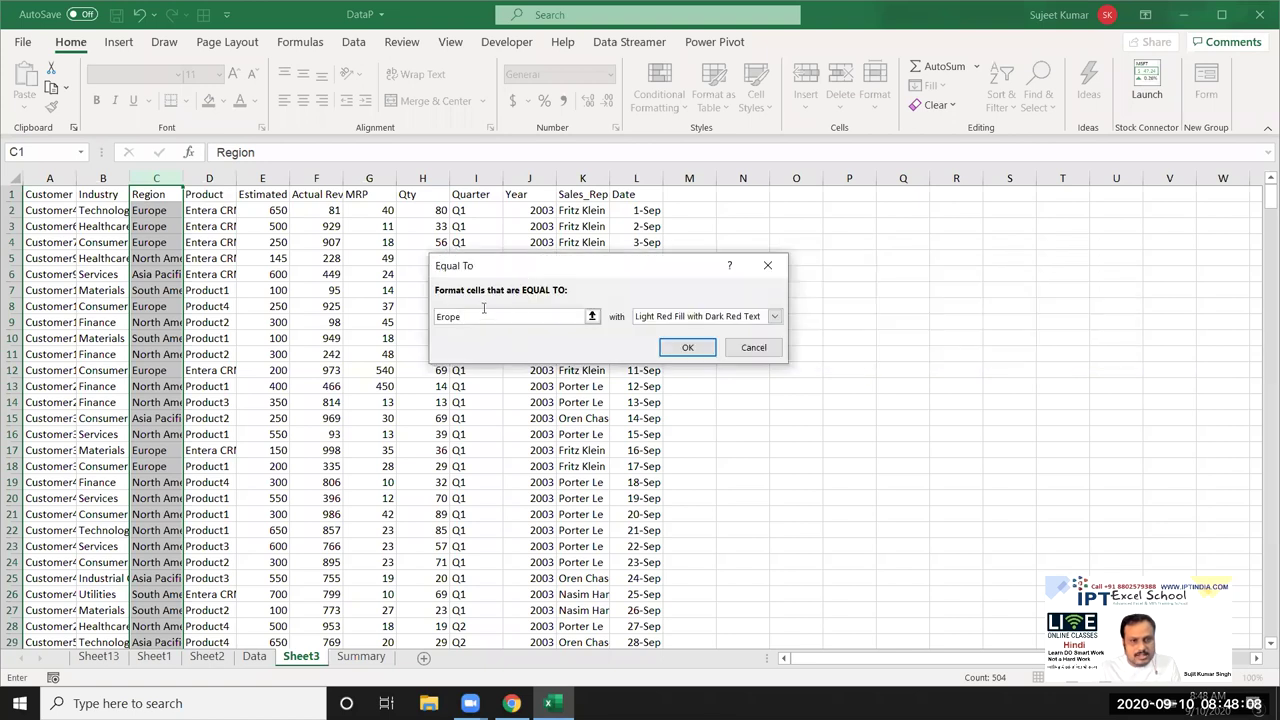
{"action": "left_click", "coordinate": [445, 317]}
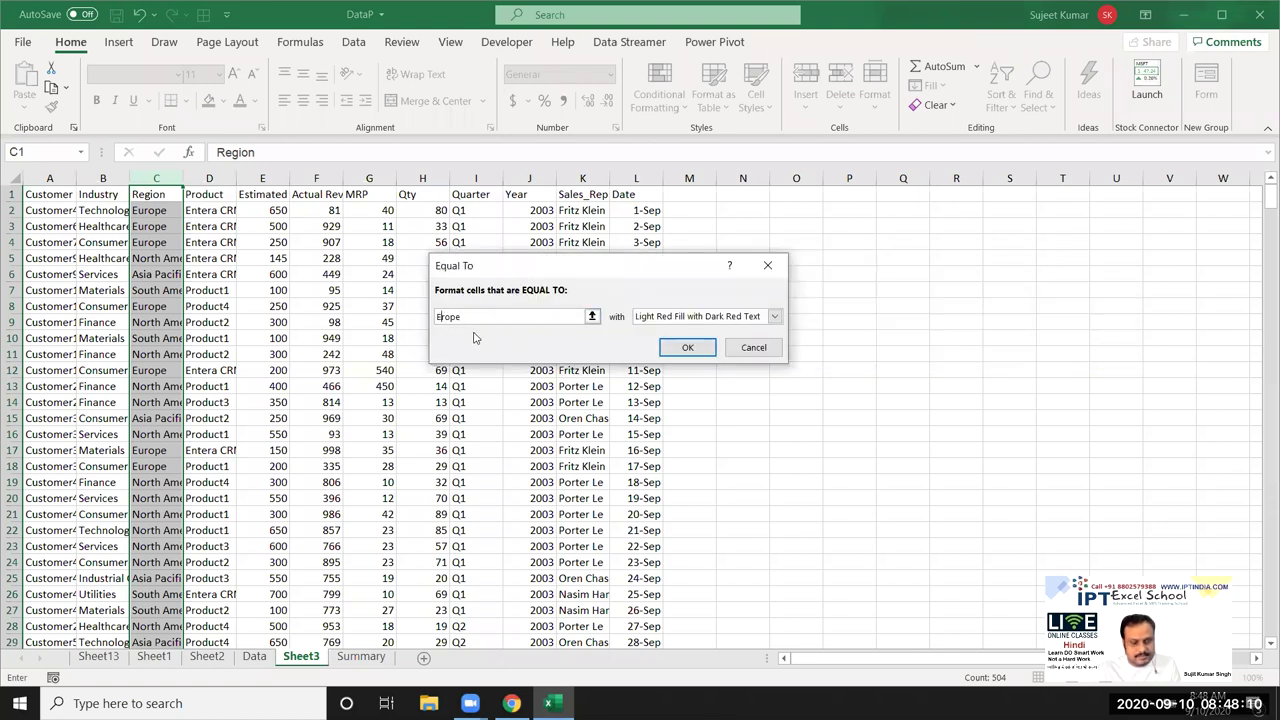
{"action": "type", "text": "u"}
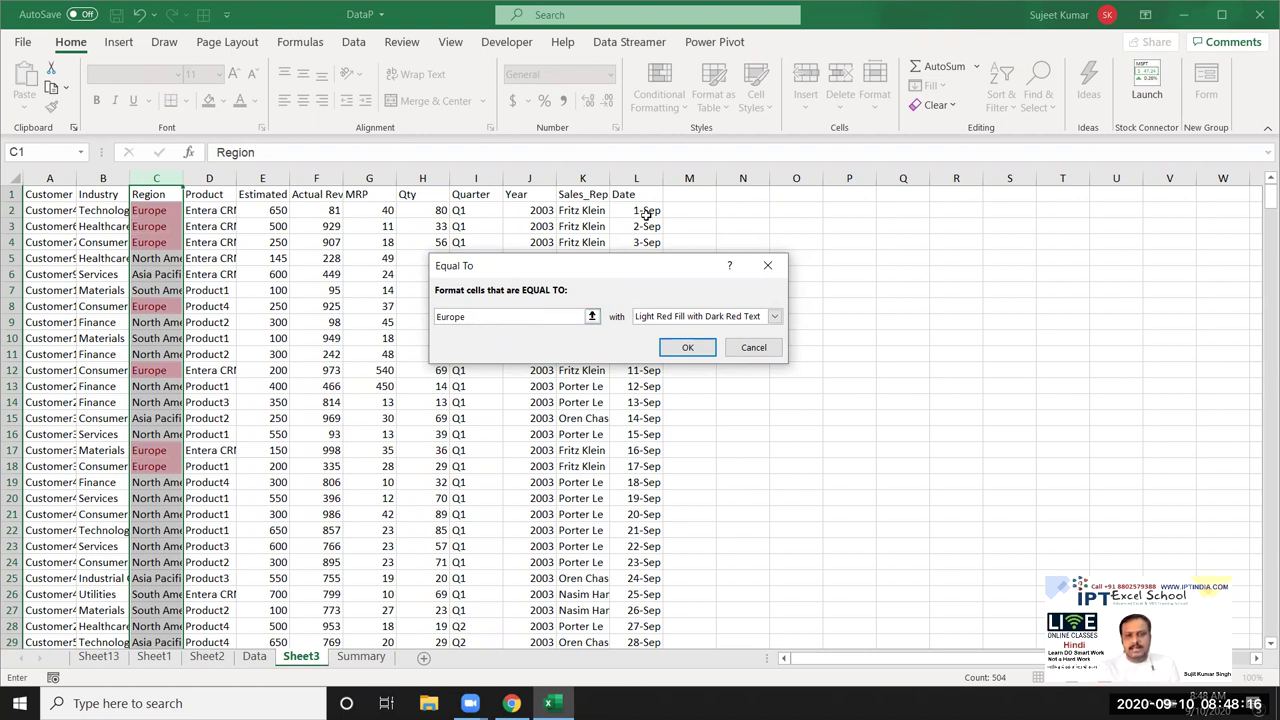
{"action": "key", "text": "Escape"}
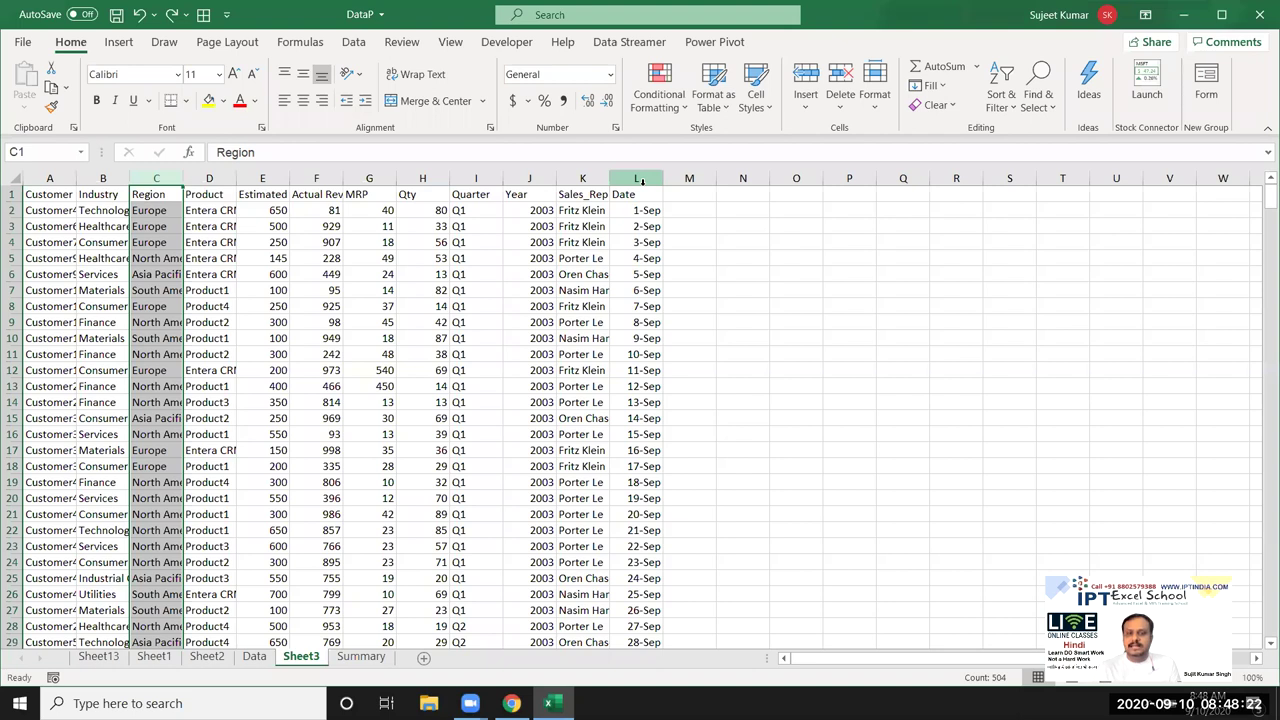
{"action": "left_click", "coordinate": [640, 180]}
{"action": "left_click", "coordinate": [659, 90]}
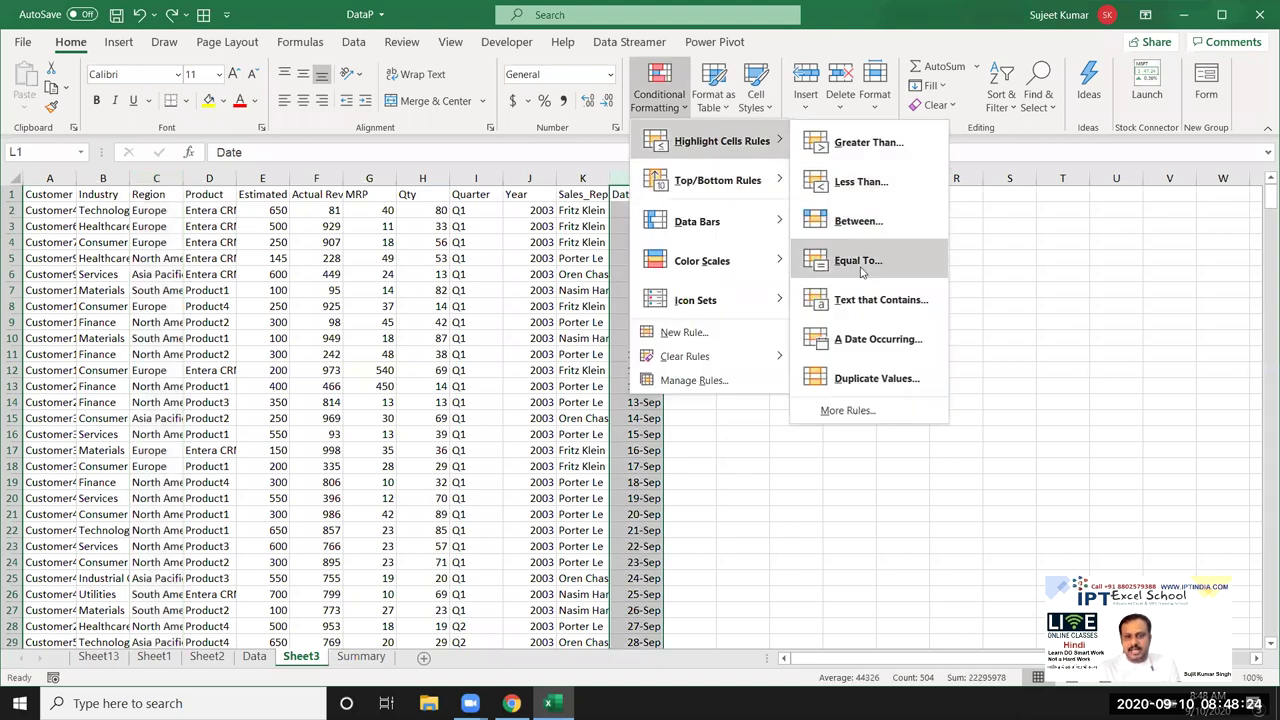
{"action": "left_click", "coordinate": [858, 261]}
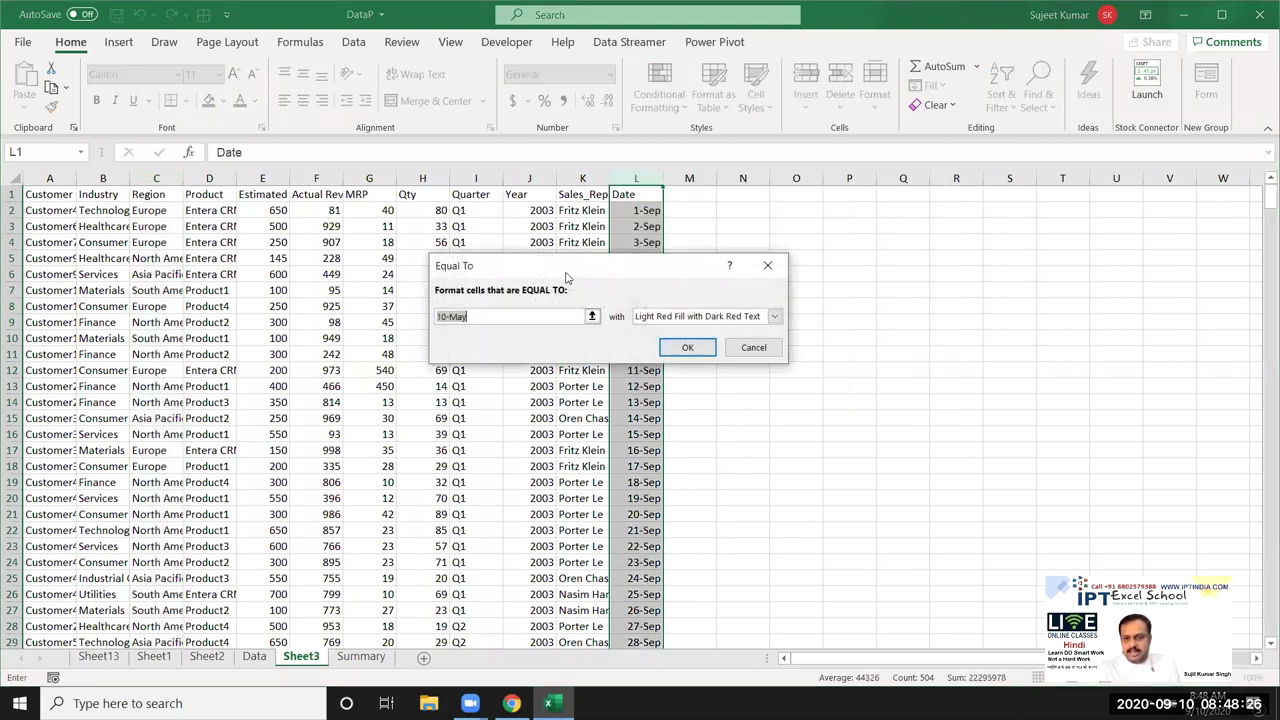
{"action": "left_click_drag", "start_coordinate": [566, 277], "coordinate": [278, 272]}
{"action": "type", "text": "9/10"}
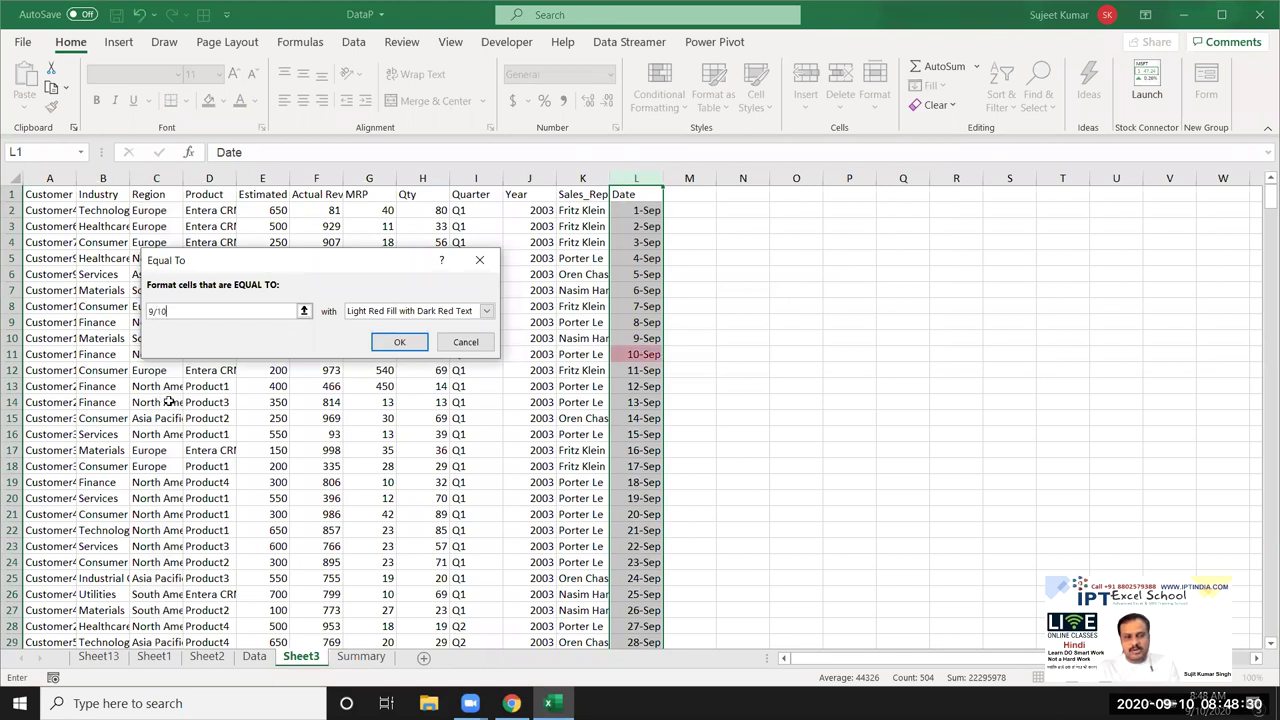
{"action": "key", "text": "Return"}
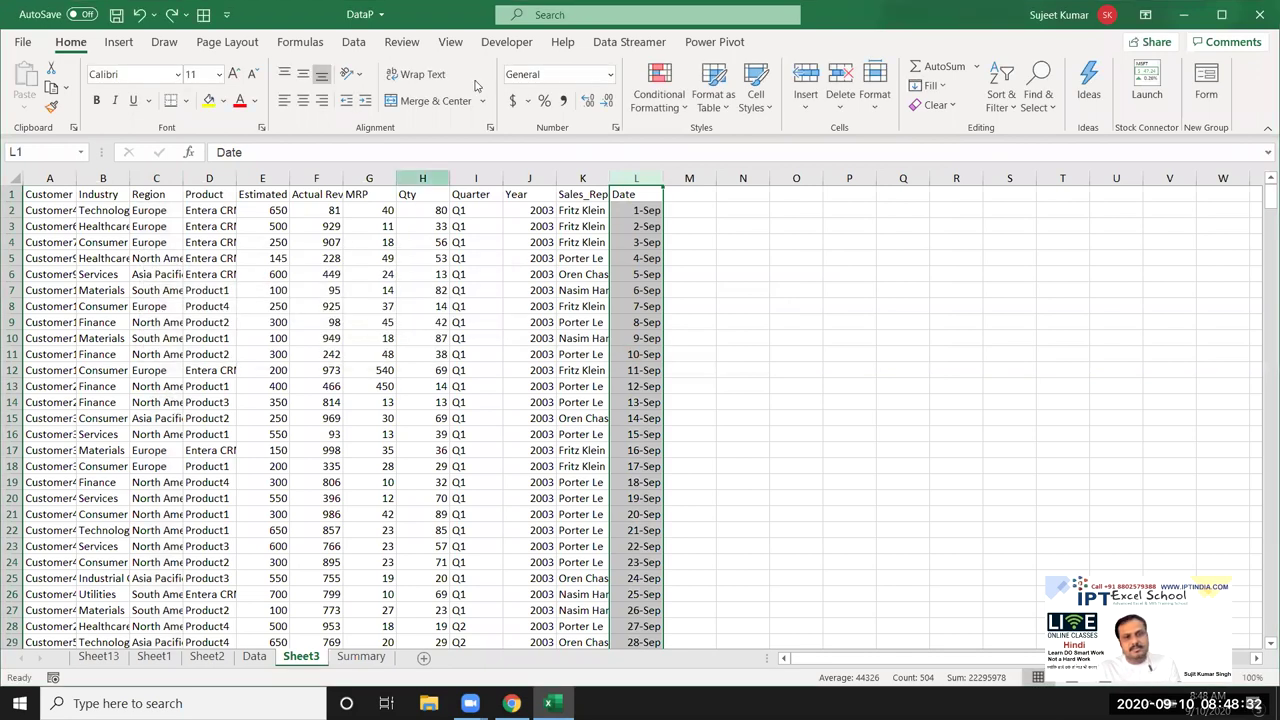
{"action": "left_click", "coordinate": [645, 88]}
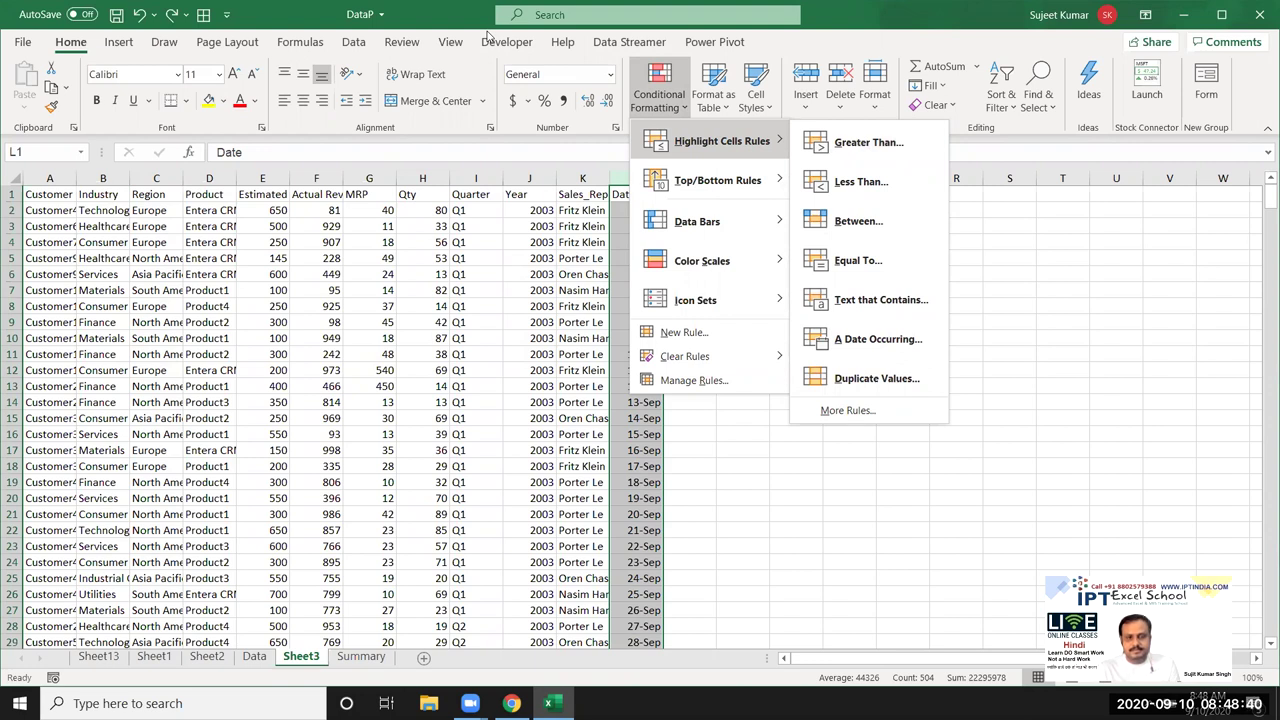
{"action": "left_click", "coordinate": [541, 153]}
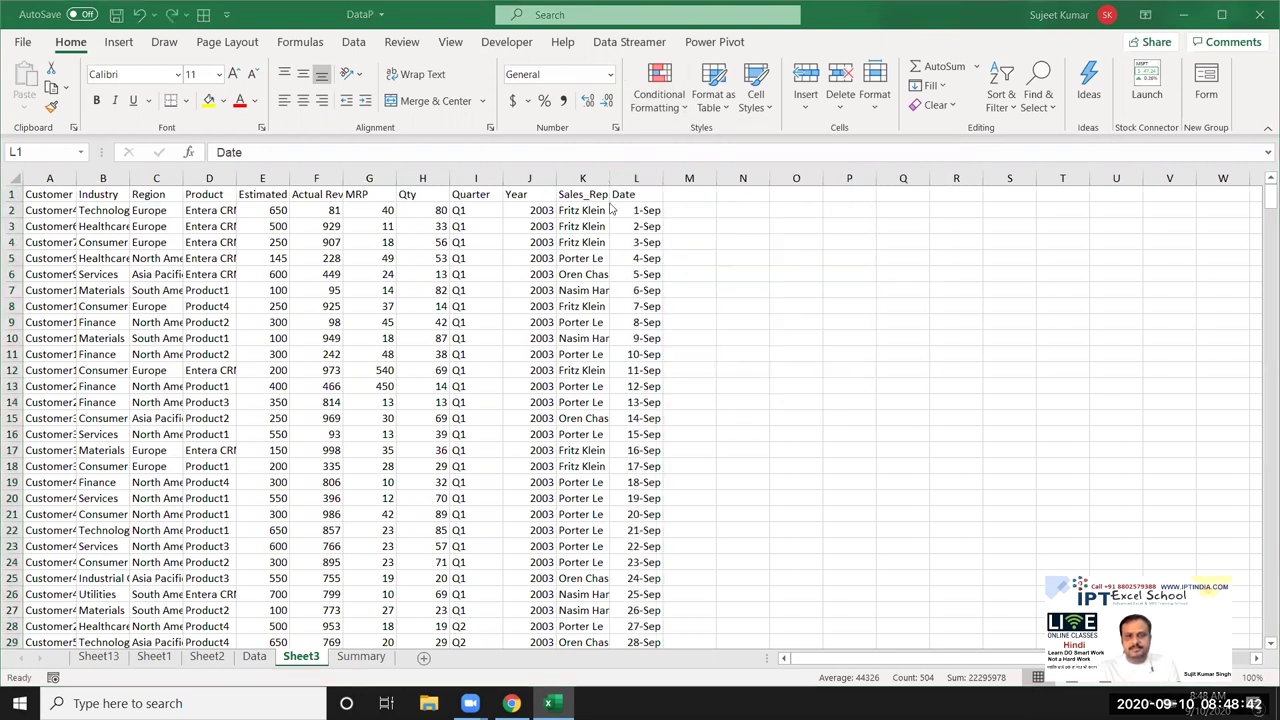
Dismiss the formatting menu and AutoFit column C so North America and South America show fully
{"action": "left_click", "coordinate": [659, 88]}
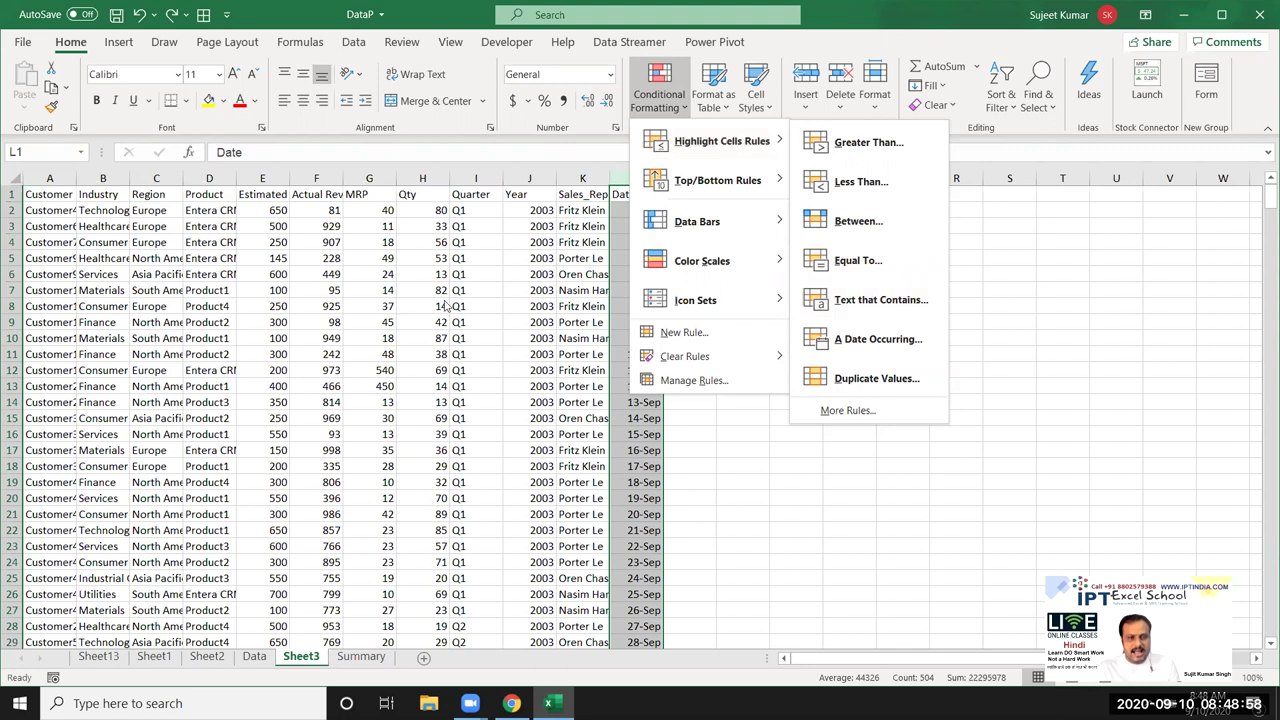
{"action": "left_click", "coordinate": [166, 224]}
{"action": "double_click", "coordinate": [183, 178]}
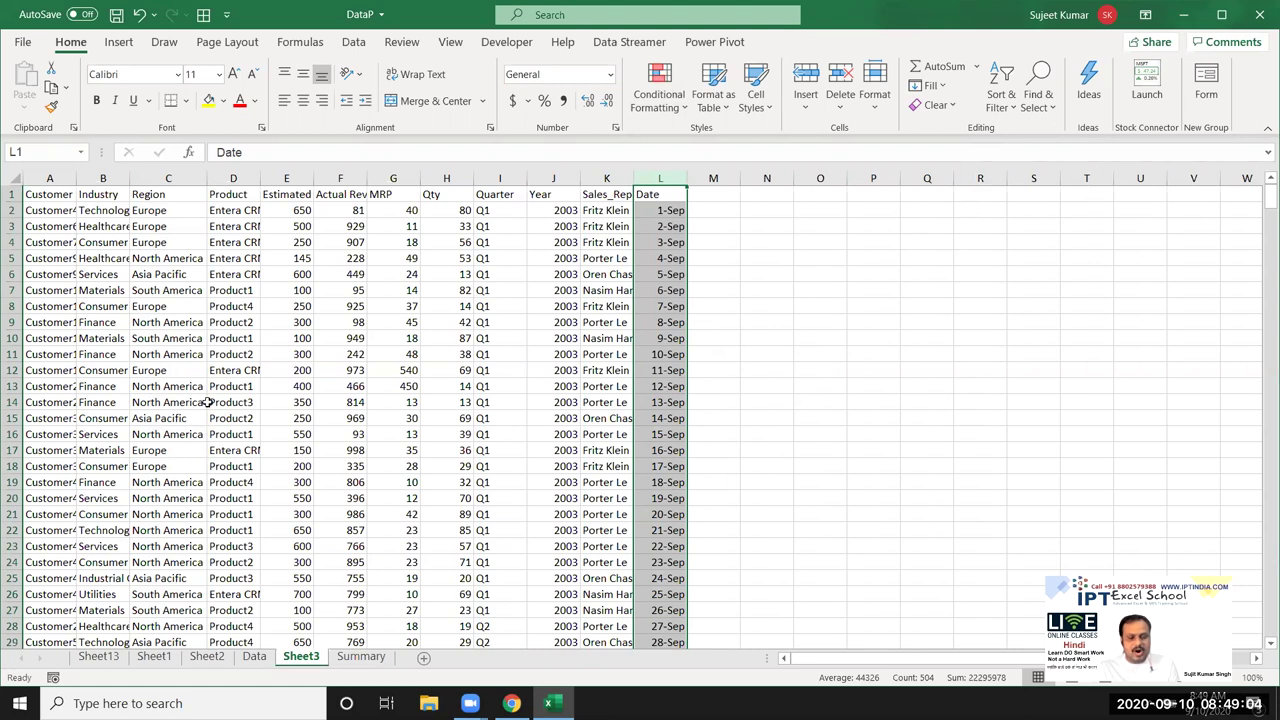
{"action": "left_click", "coordinate": [143, 597]}
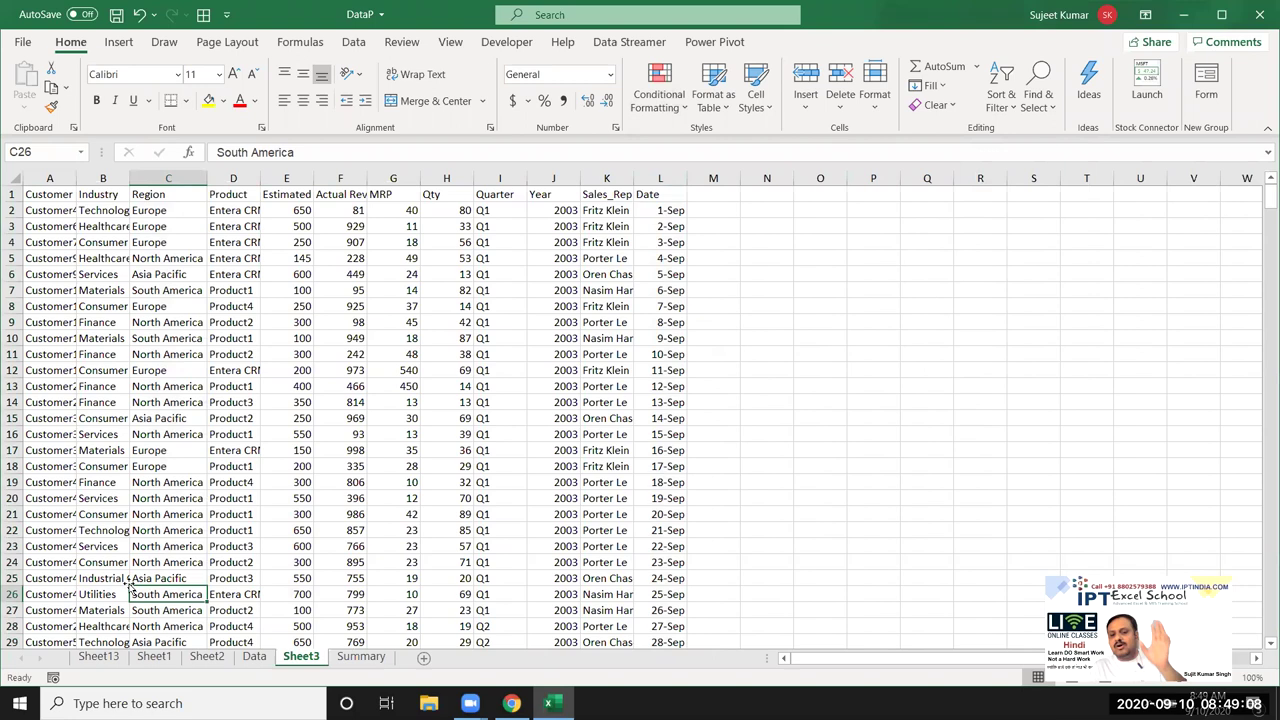
{"action": "left_click", "coordinate": [170, 325]}
{"action": "left_click_drag", "start_coordinate": [250, 152], "coordinate": [294, 152]}
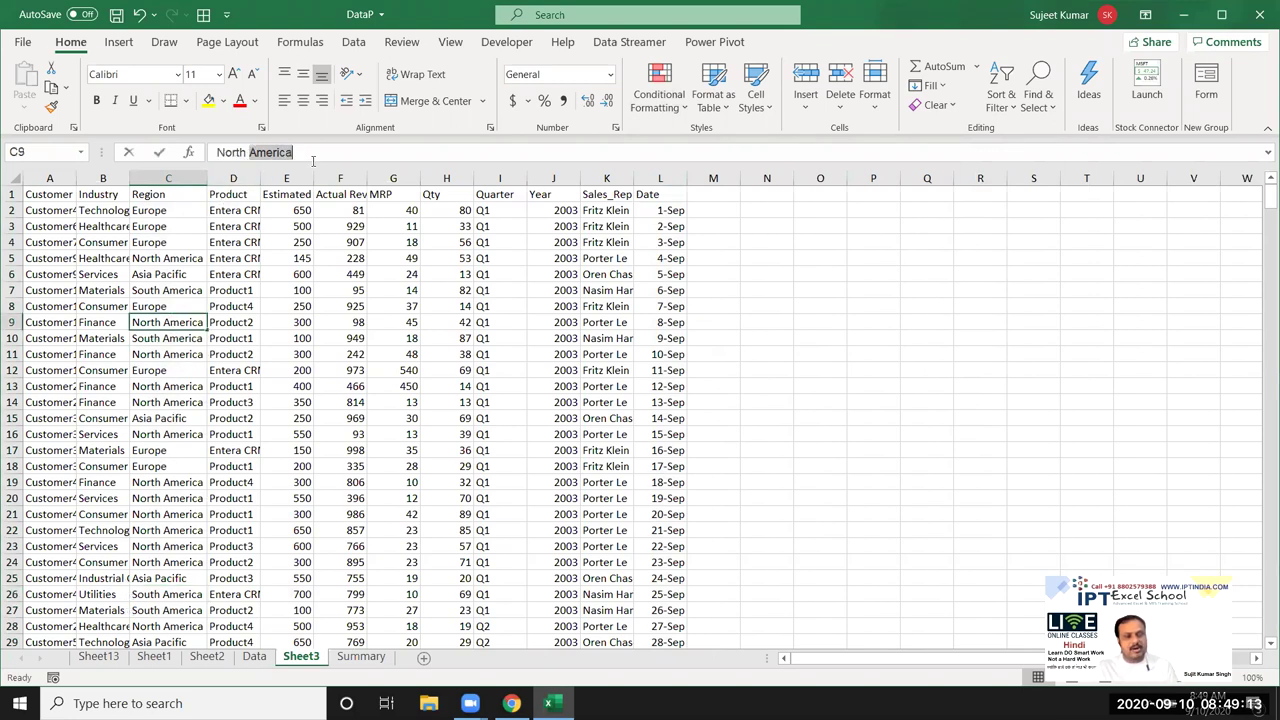
{"action": "key", "text": "Escape"}
{"action": "left_click", "coordinate": [168, 178]}
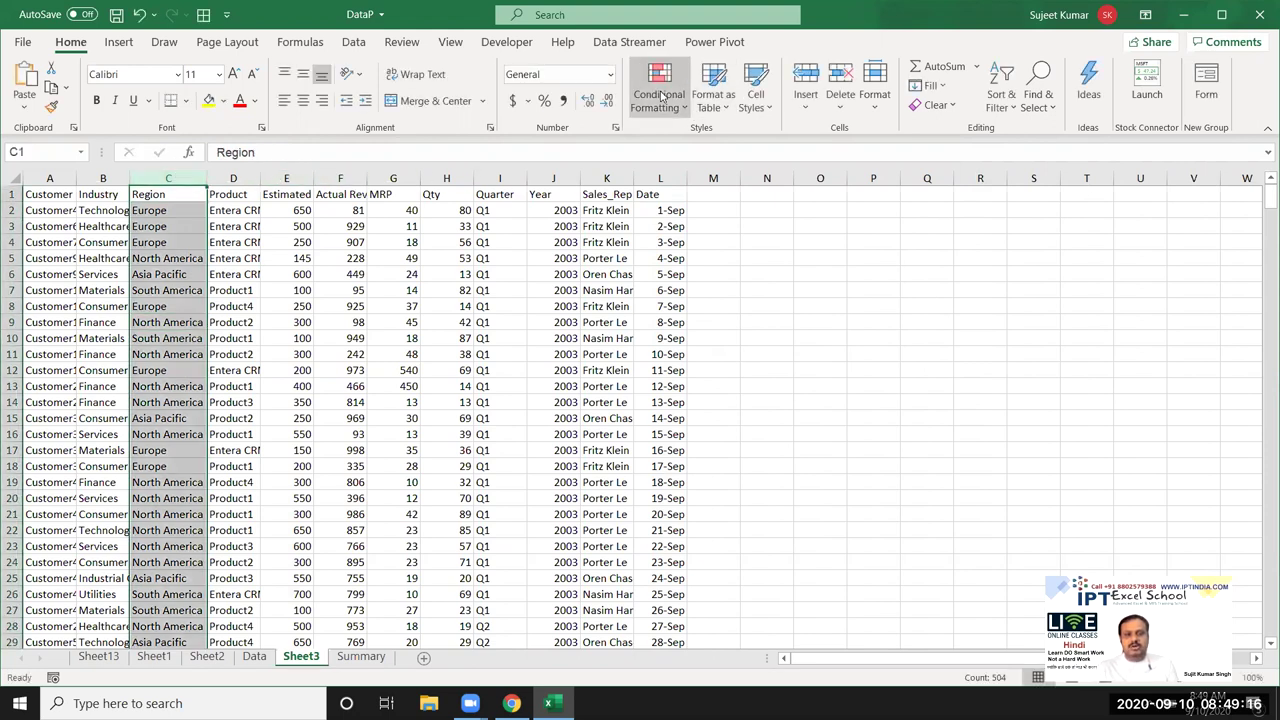
{"action": "left_click", "coordinate": [660, 95]}
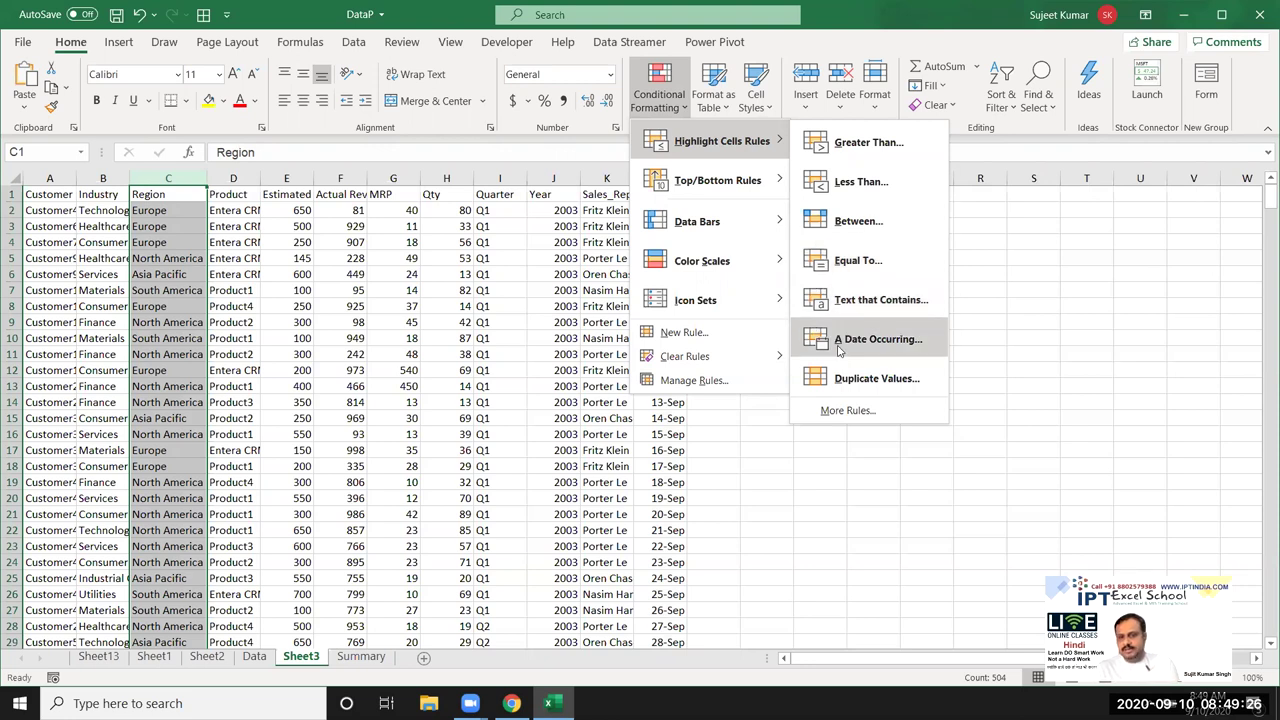
{"action": "left_click", "coordinate": [867, 316]}
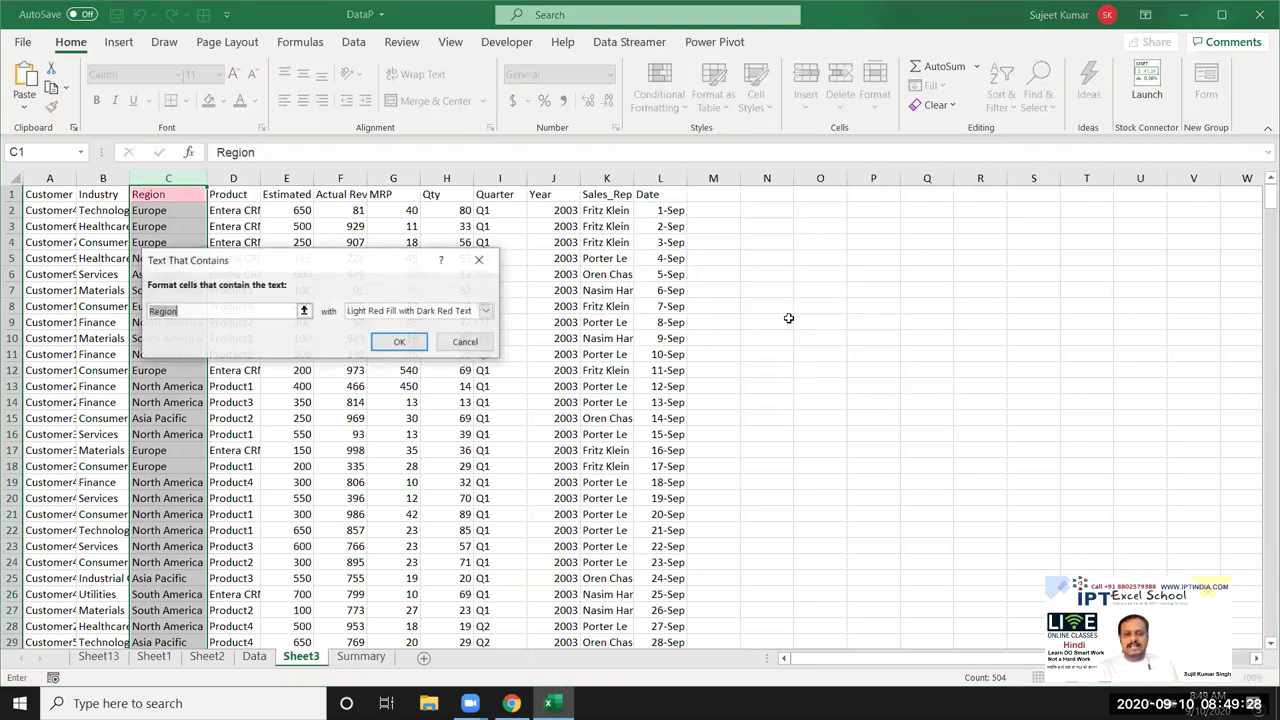
{"action": "left_click_drag", "start_coordinate": [365, 270], "coordinate": [642, 301]}
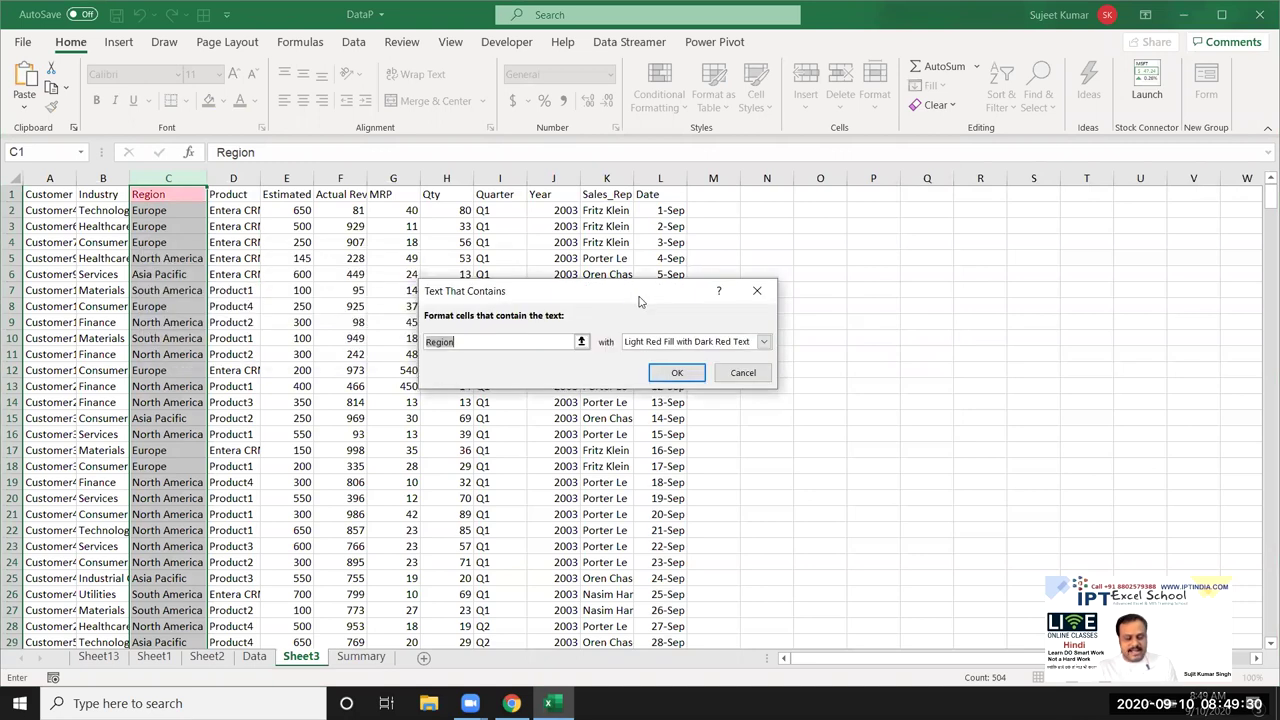
{"action": "type", "text": "America"}
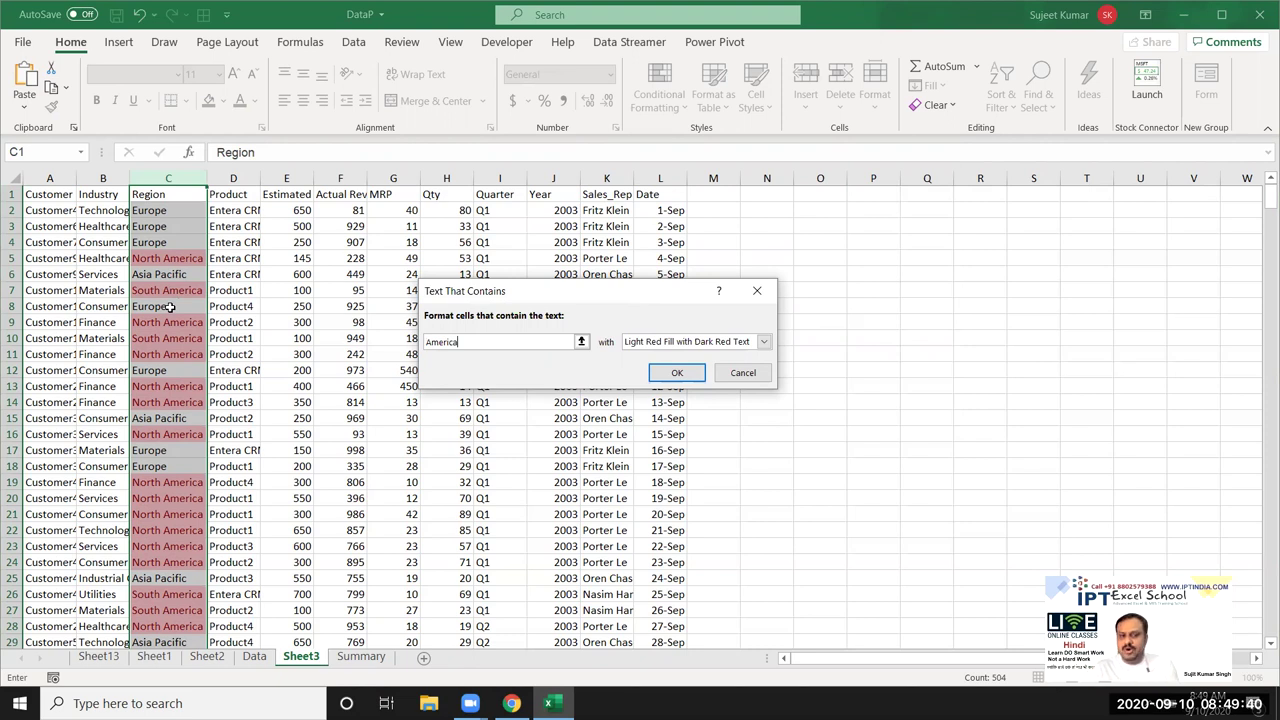
{"action": "left_click", "coordinate": [704, 344]}
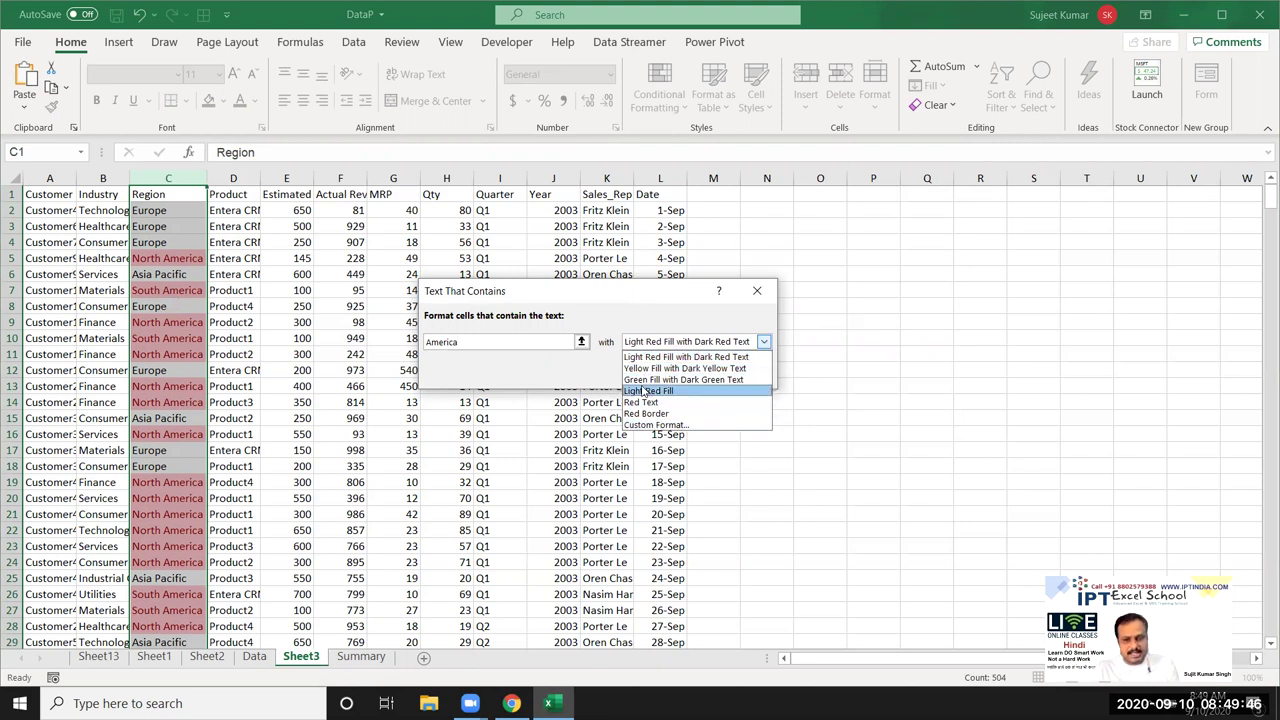
{"action": "key", "text": "Up"}
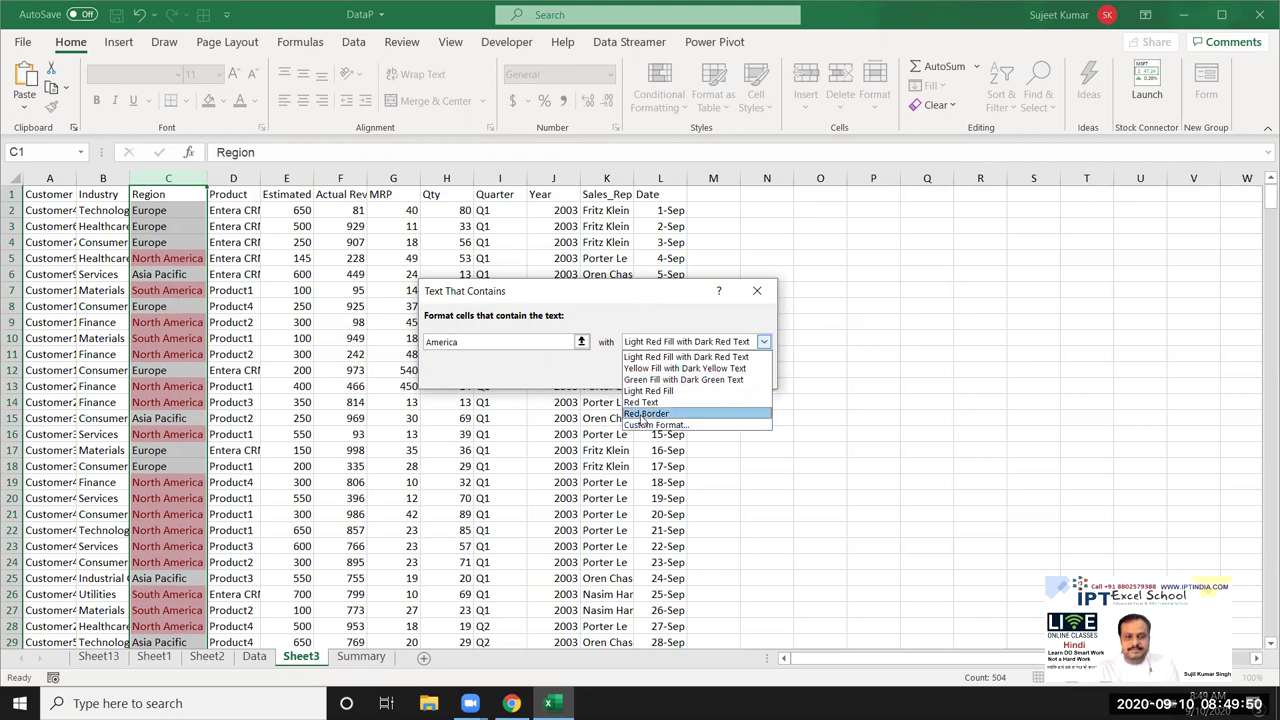
{"action": "left_click", "coordinate": [641, 414]}
{"action": "key", "text": "Return"}
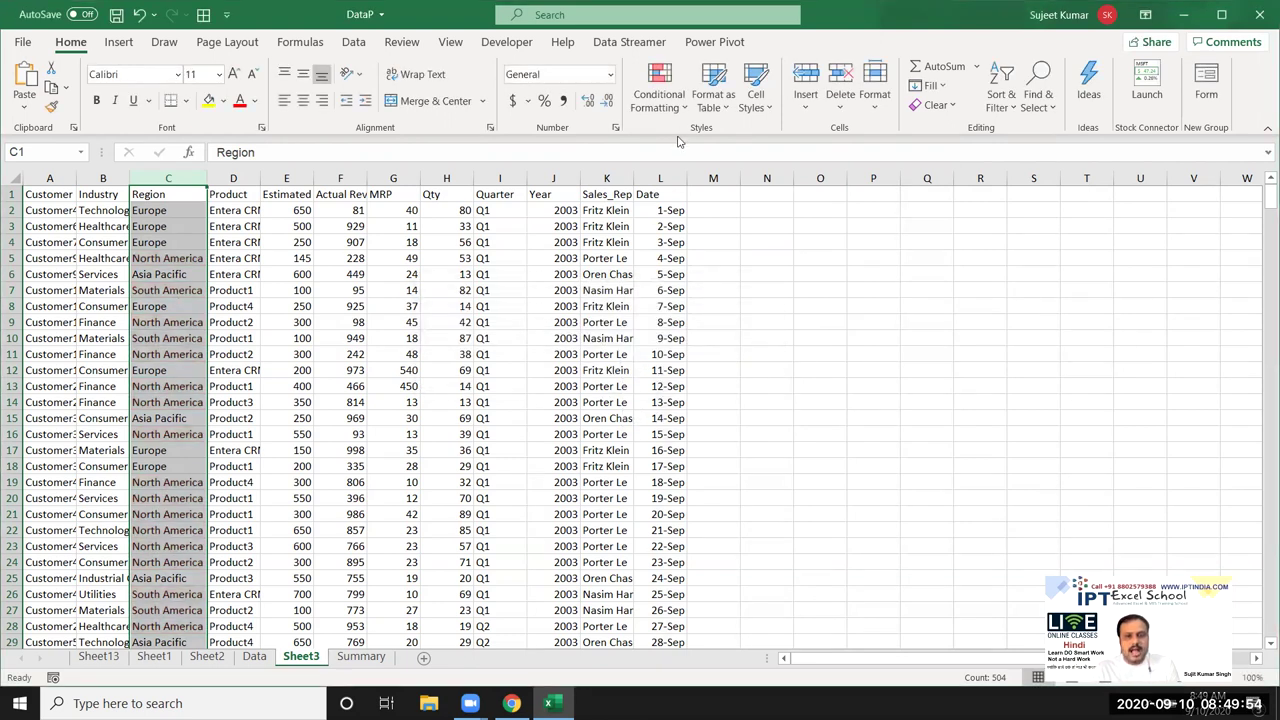
{"action": "left_click", "coordinate": [665, 210]}
{"action": "left_click", "coordinate": [665, 194]}
{"action": "left_click", "coordinate": [665, 178]}
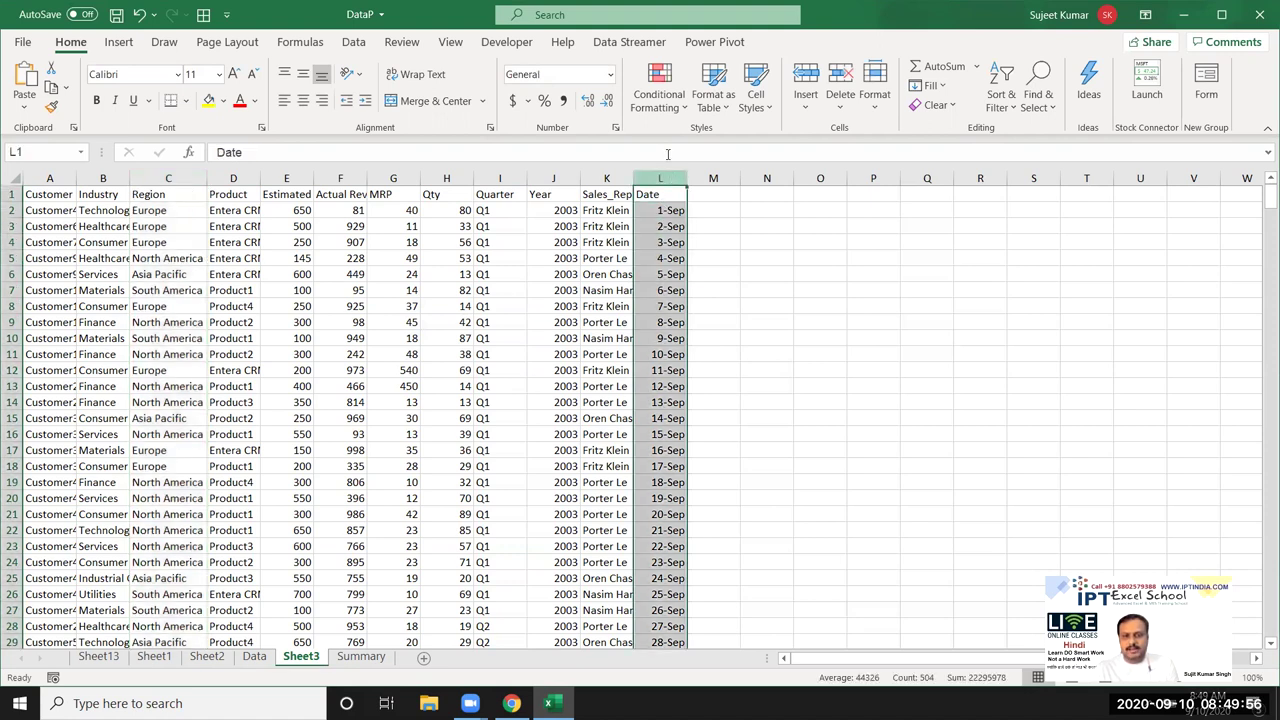
{"action": "left_click", "coordinate": [659, 95]}
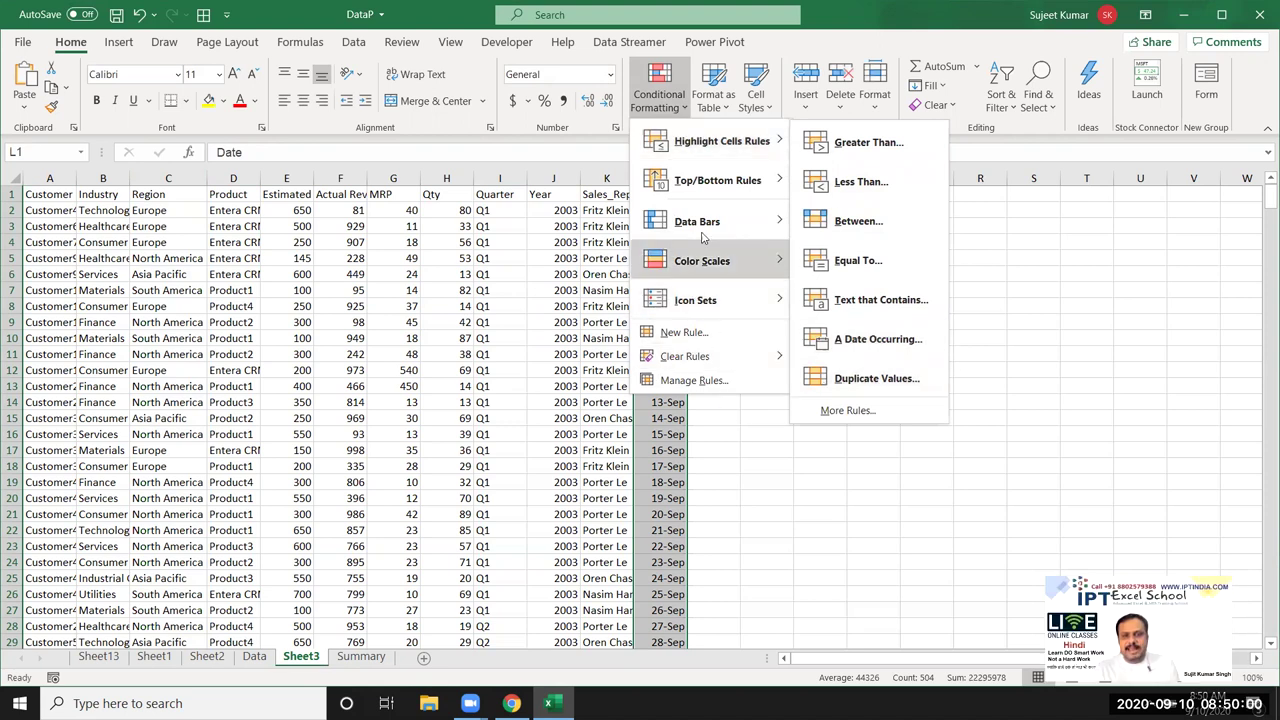
{"action": "mouse_move", "coordinate": [721, 141]}
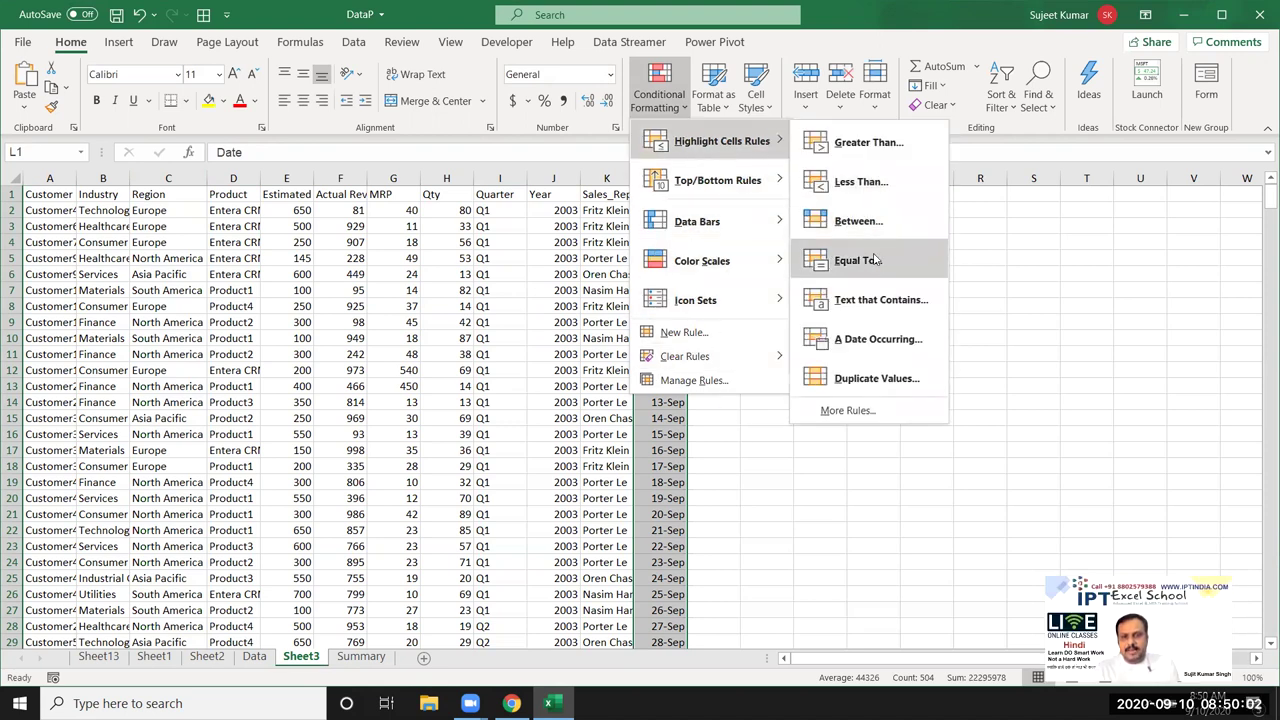
{"action": "left_click", "coordinate": [872, 262]}
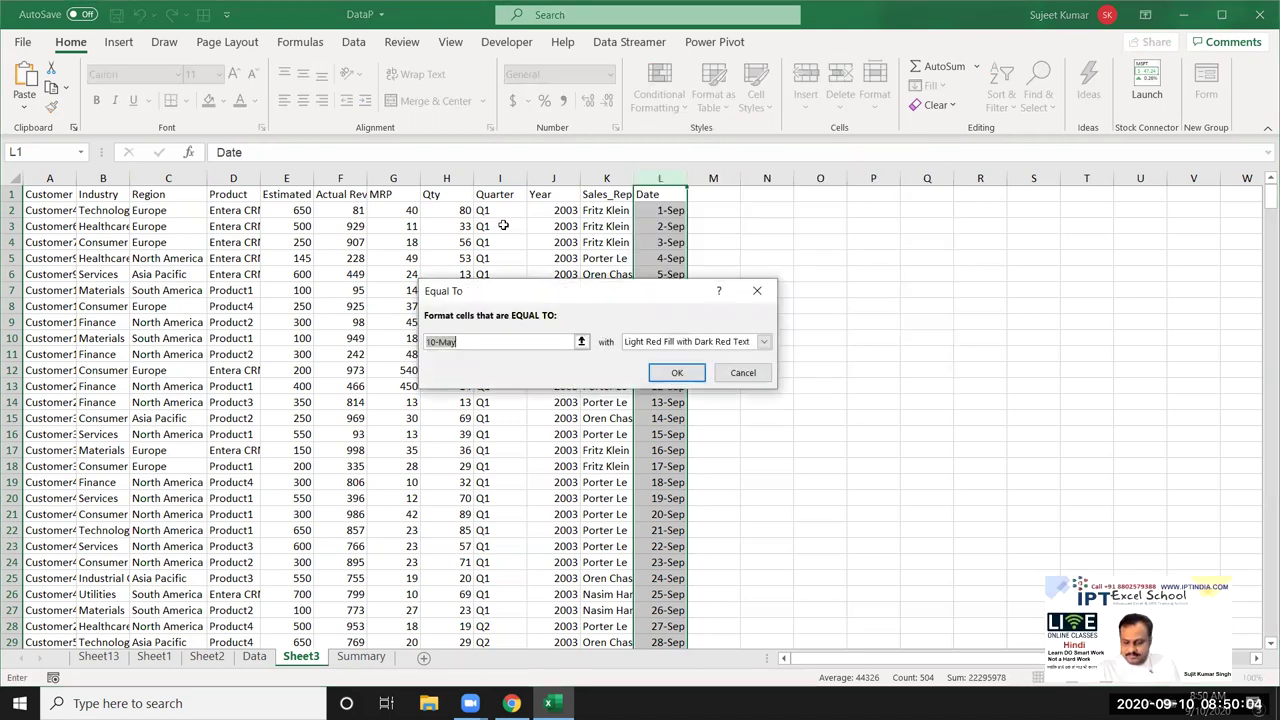
{"action": "type", "text": "9/10"}
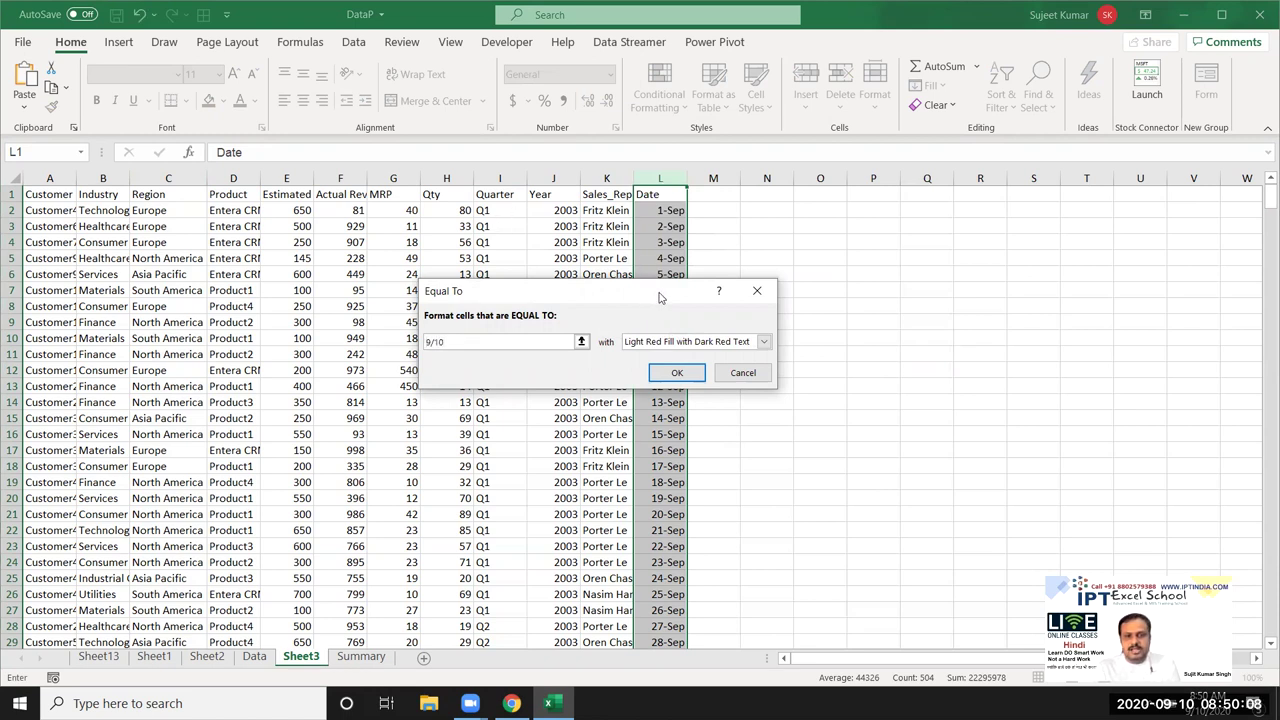
{"action": "left_click_drag", "start_coordinate": [659, 297], "coordinate": [946, 270]}
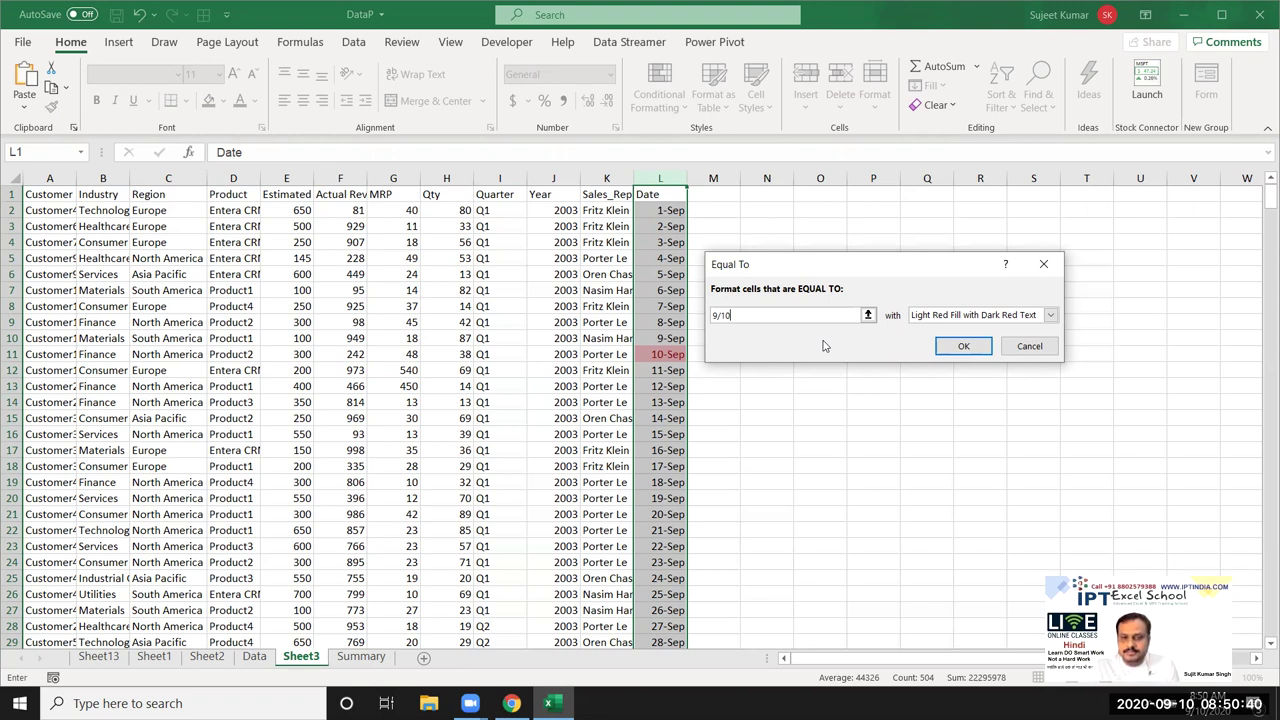
{"action": "key", "text": "Return"}
{"action": "left_click", "coordinate": [680, 90]}
{"action": "mouse_move", "coordinate": [720, 141]}
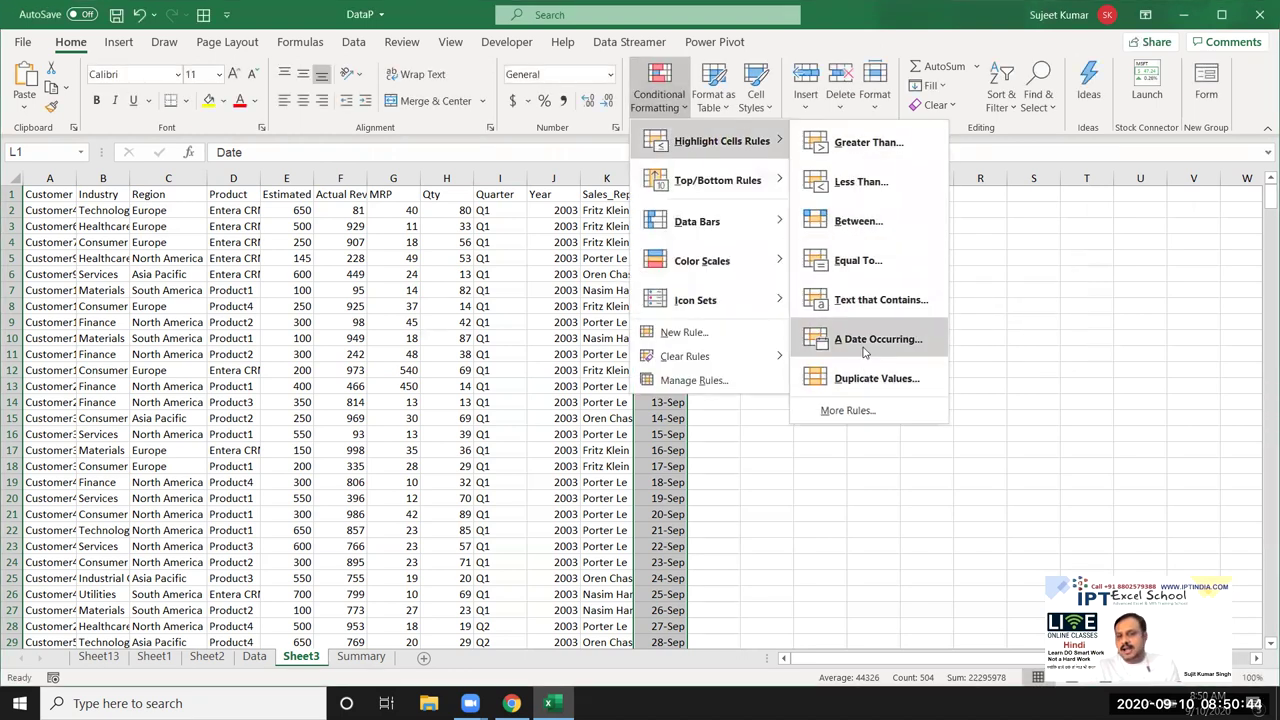
{"action": "left_click", "coordinate": [866, 341]}
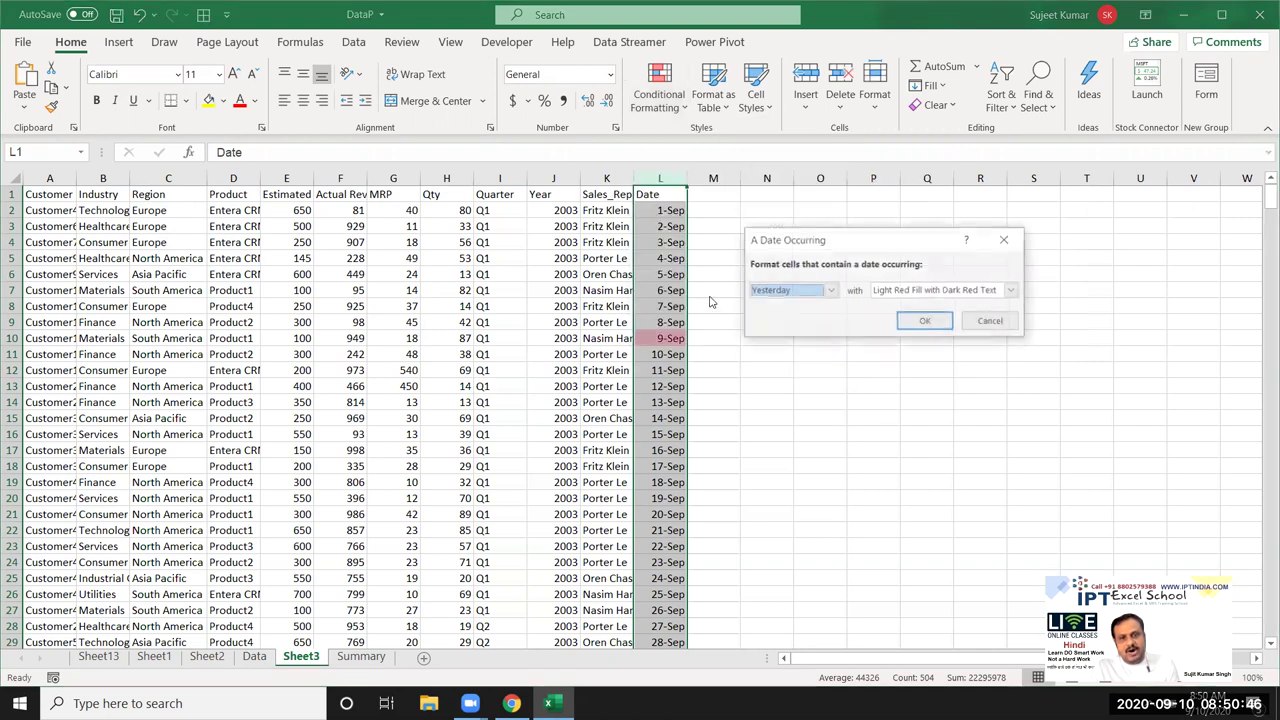
{"action": "left_click_drag", "start_coordinate": [778, 241], "coordinate": [815, 178]}
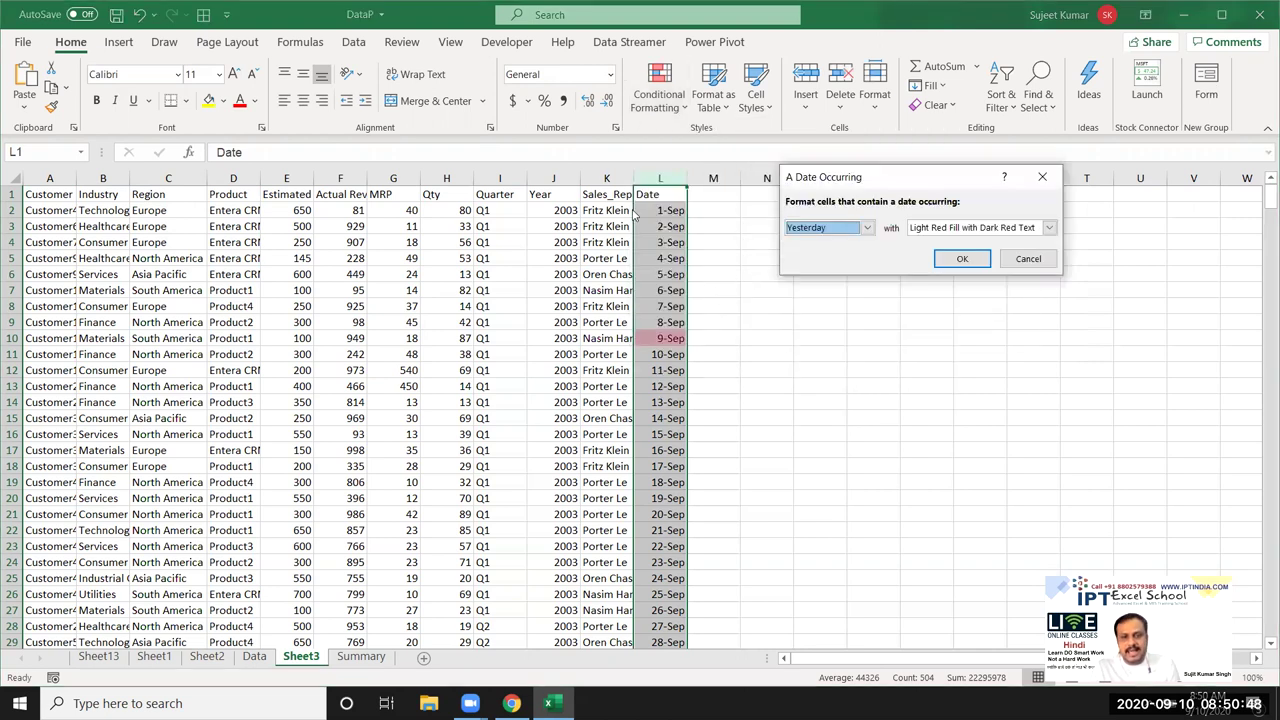
{"action": "left_click", "coordinate": [824, 228]}
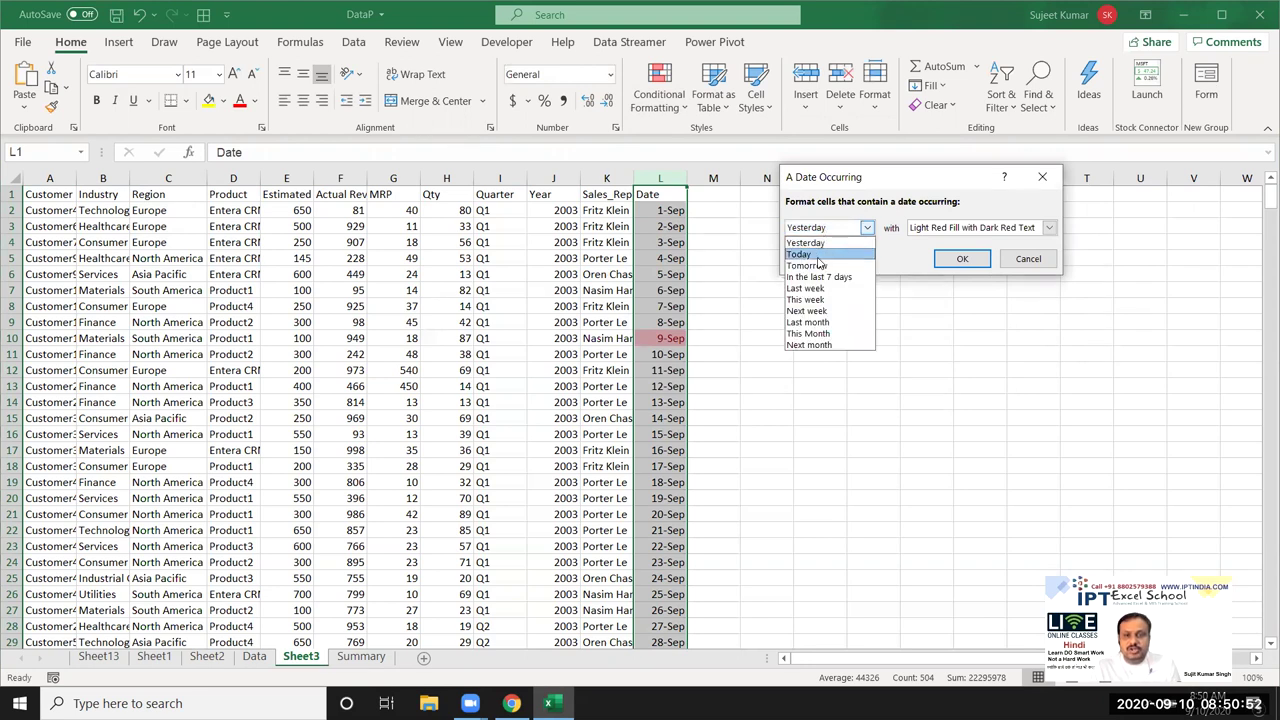
{"action": "left_click", "coordinate": [819, 255]}
{"action": "left_click", "coordinate": [821, 229]}
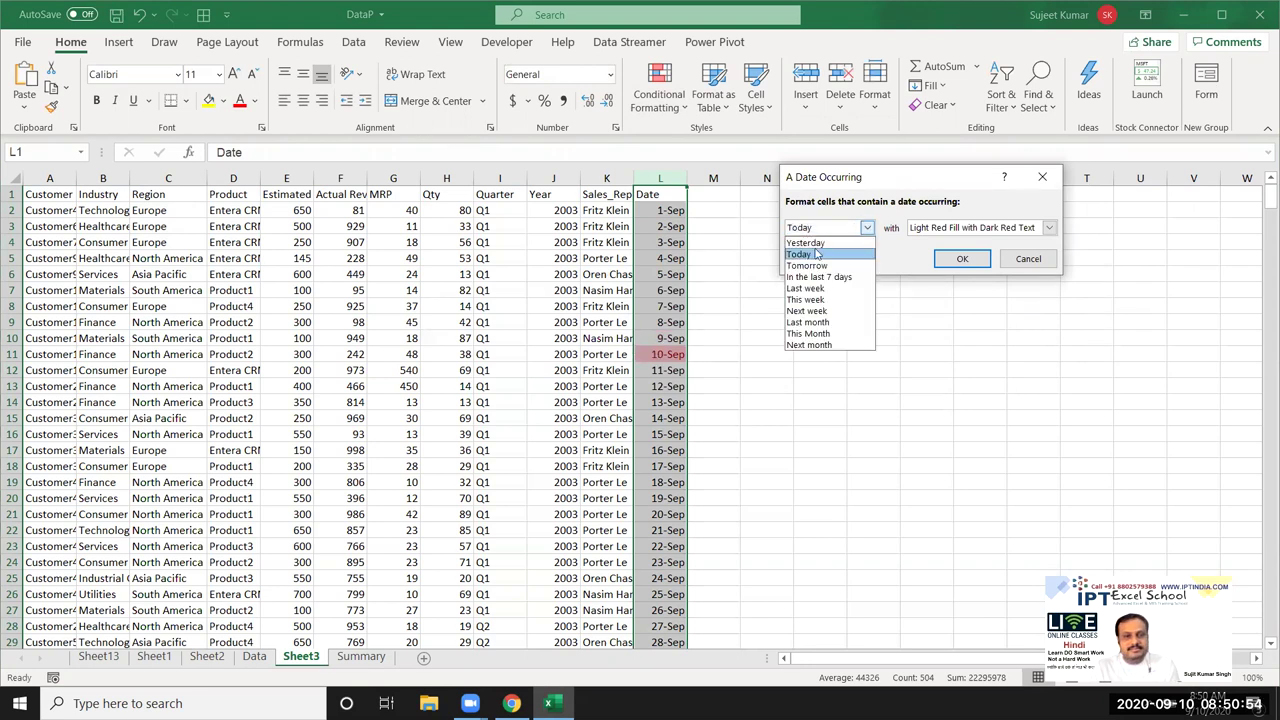
{"action": "left_click", "coordinate": [815, 271]}
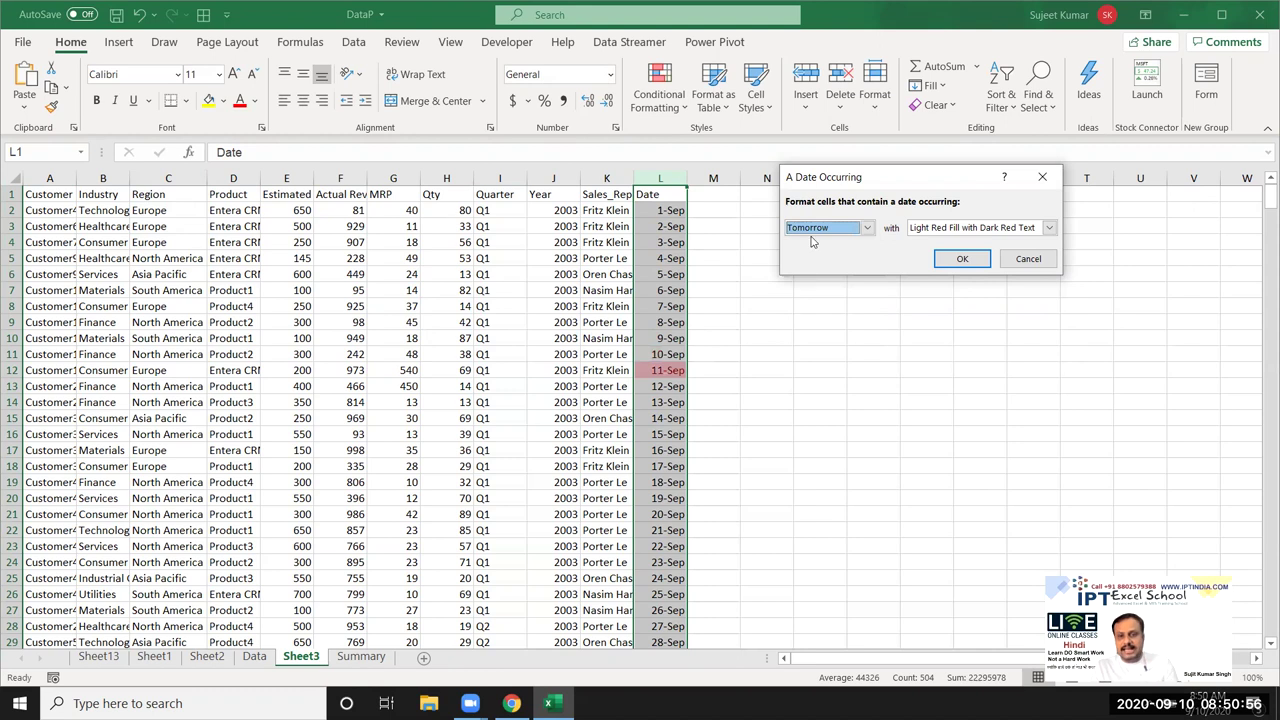
{"action": "left_click", "coordinate": [822, 228]}
{"action": "left_click", "coordinate": [818, 279]}
{"action": "left_click", "coordinate": [816, 229]}
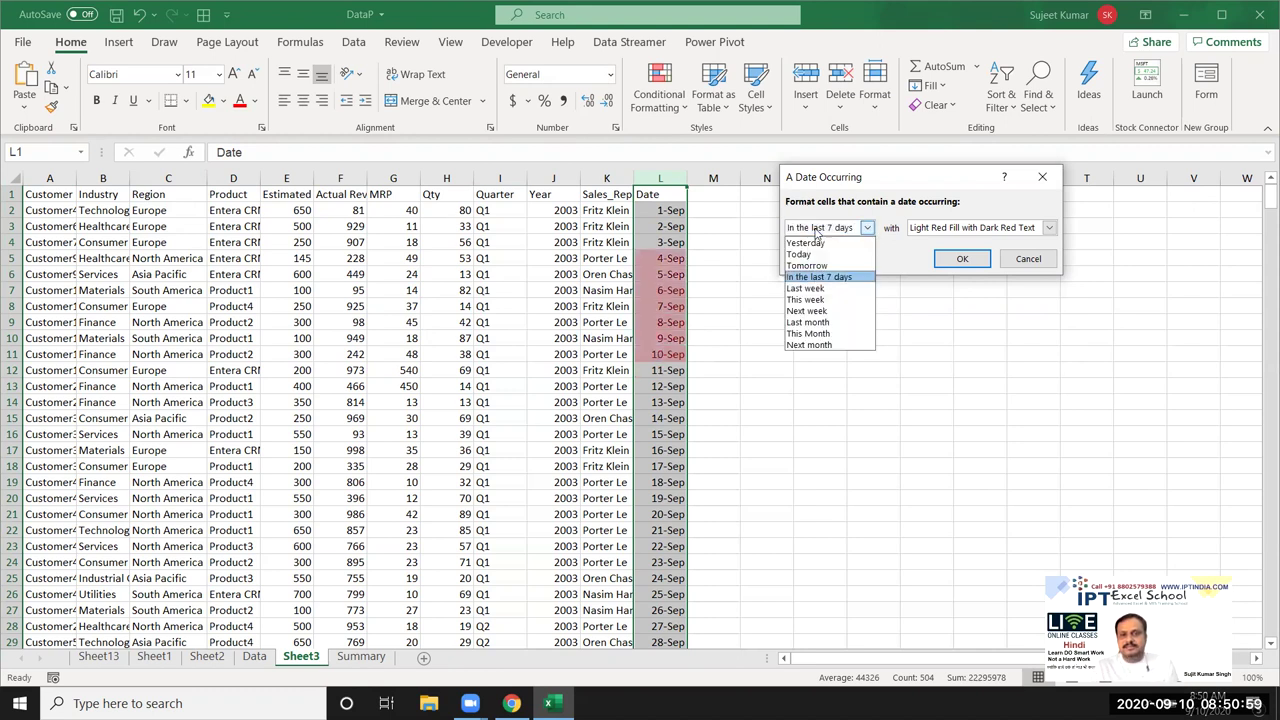
{"action": "left_click", "coordinate": [815, 289]}
{"action": "left_click", "coordinate": [816, 228]}
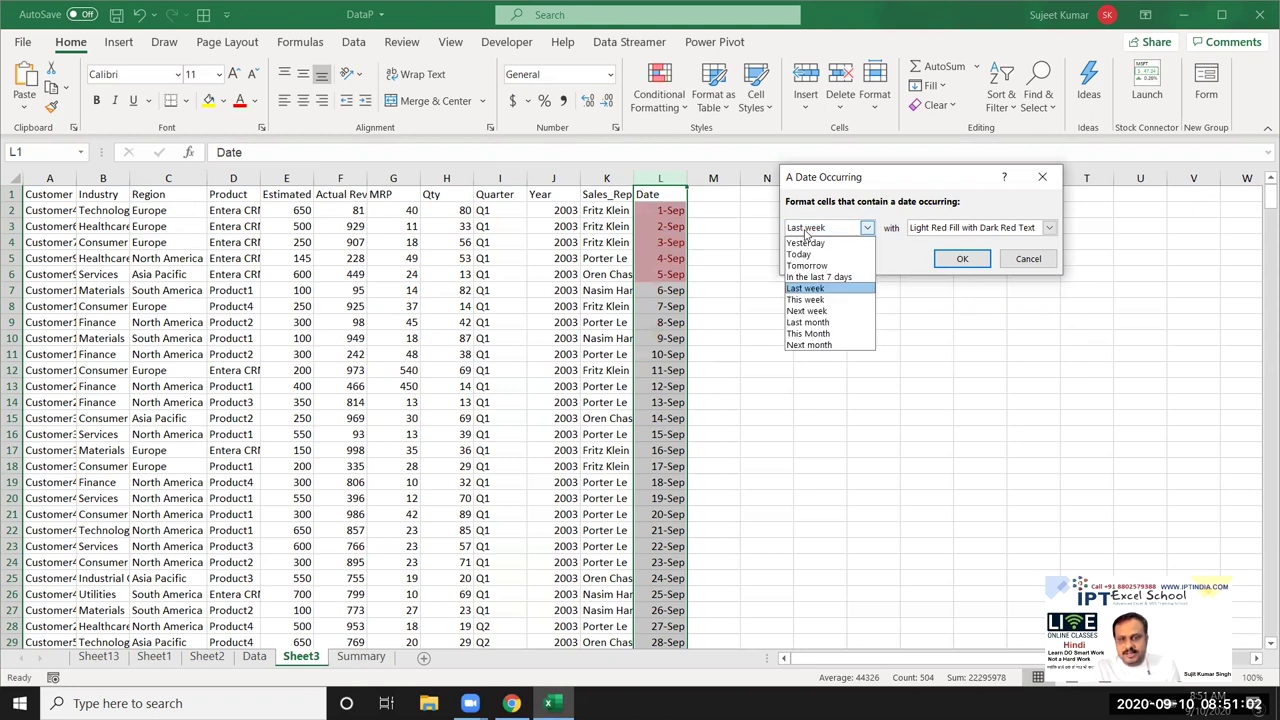
{"action": "left_click", "coordinate": [808, 300]}
{"action": "left_click", "coordinate": [866, 228]}
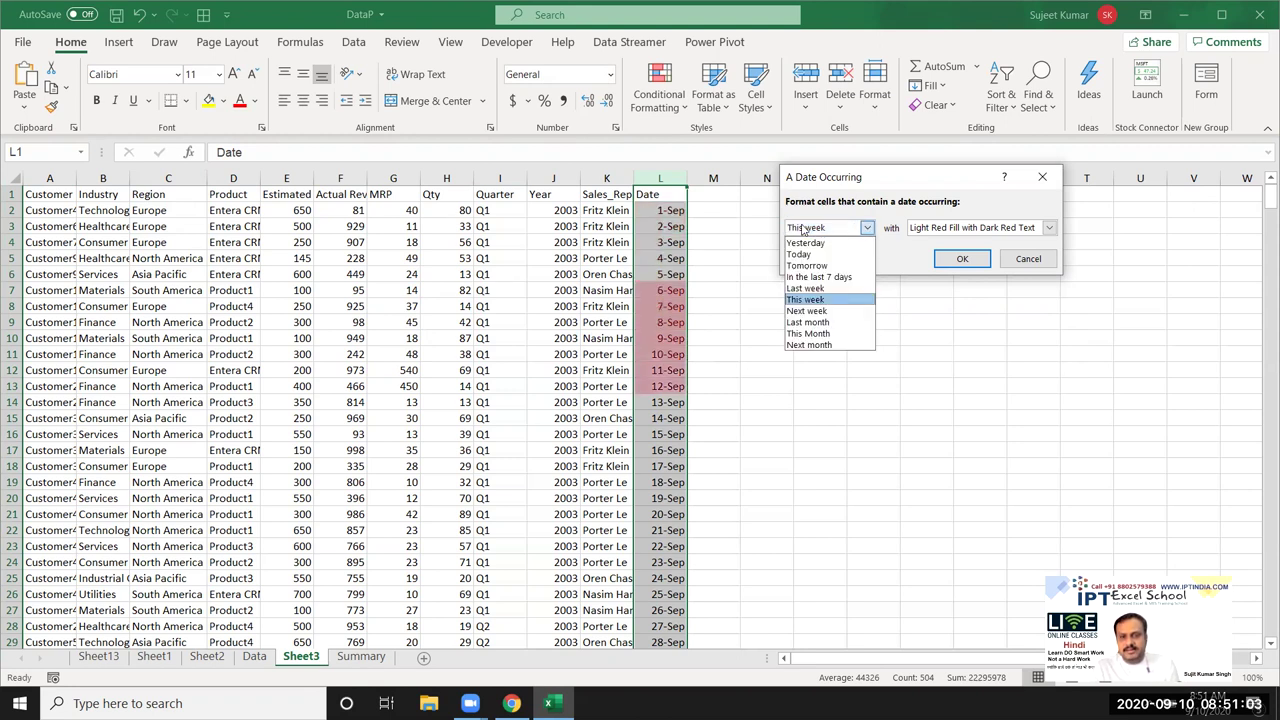
{"action": "left_click", "coordinate": [824, 315]}
{"action": "left_click", "coordinate": [815, 228]}
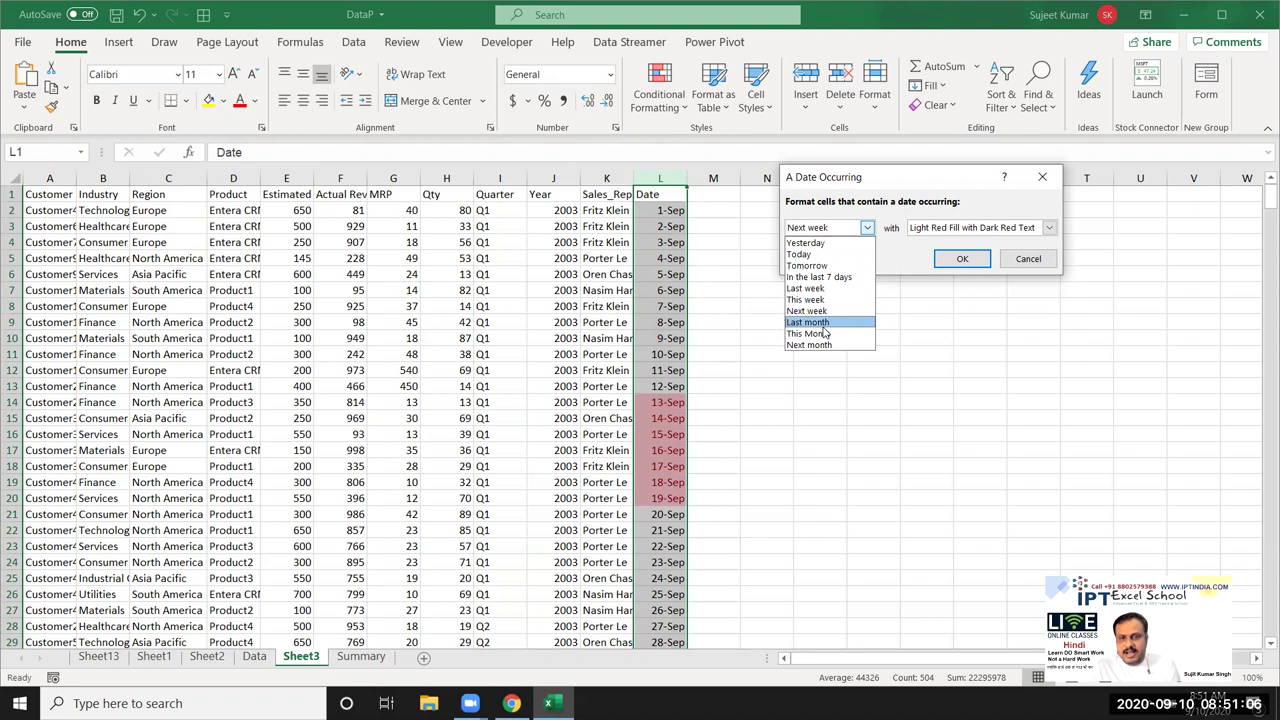
{"action": "left_click", "coordinate": [815, 322]}
{"action": "left_click", "coordinate": [812, 232]}
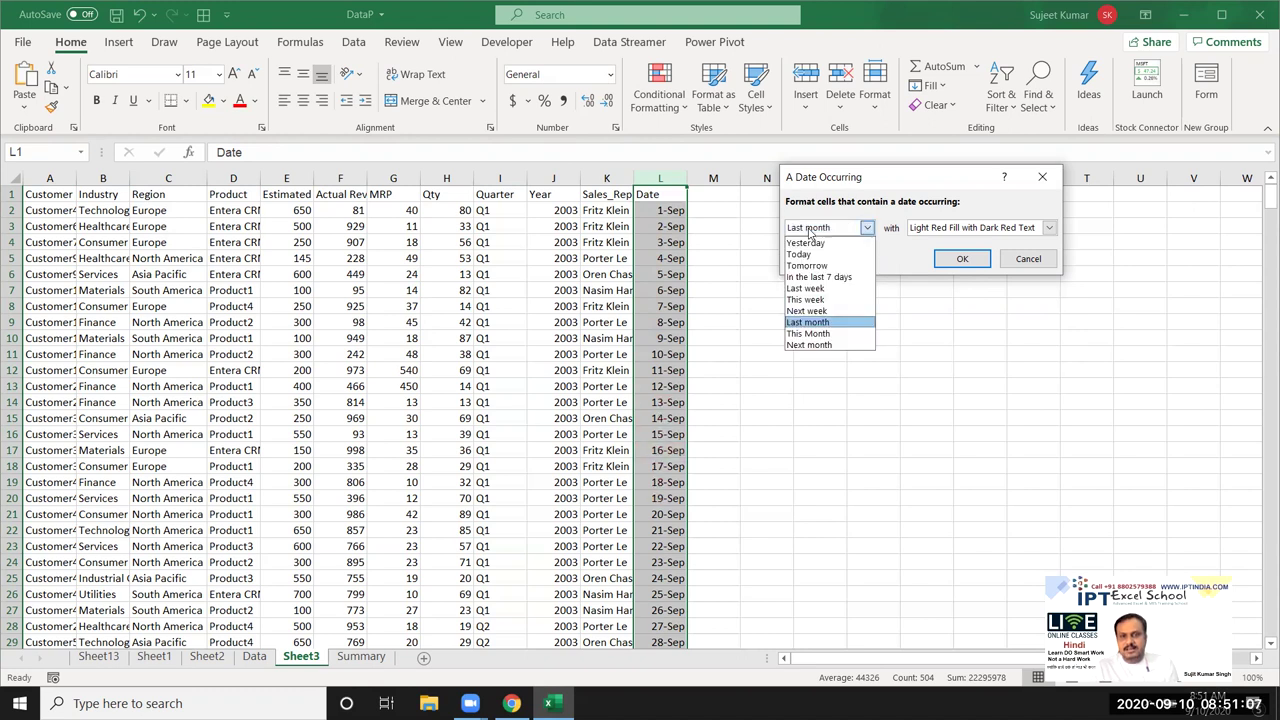
{"action": "left_click", "coordinate": [822, 334]}
{"action": "left_click", "coordinate": [815, 230]}
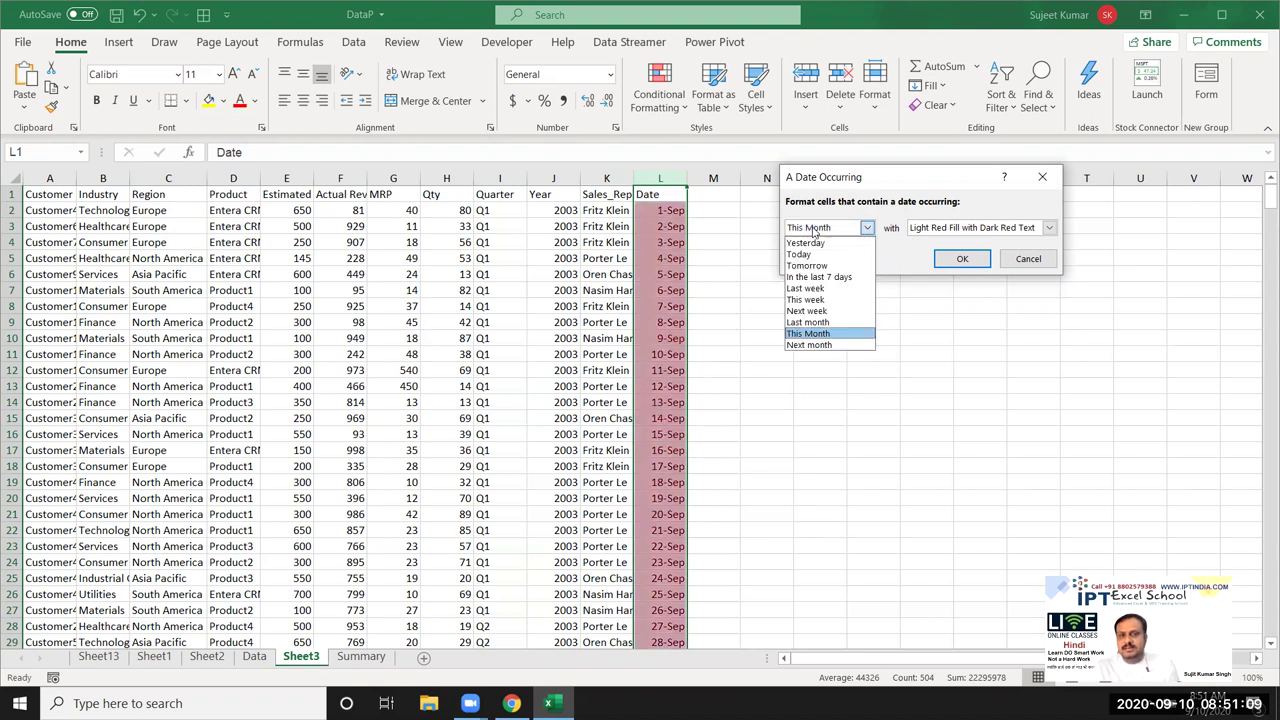
{"action": "left_click", "coordinate": [812, 345]}
{"action": "left_click", "coordinate": [805, 229]}
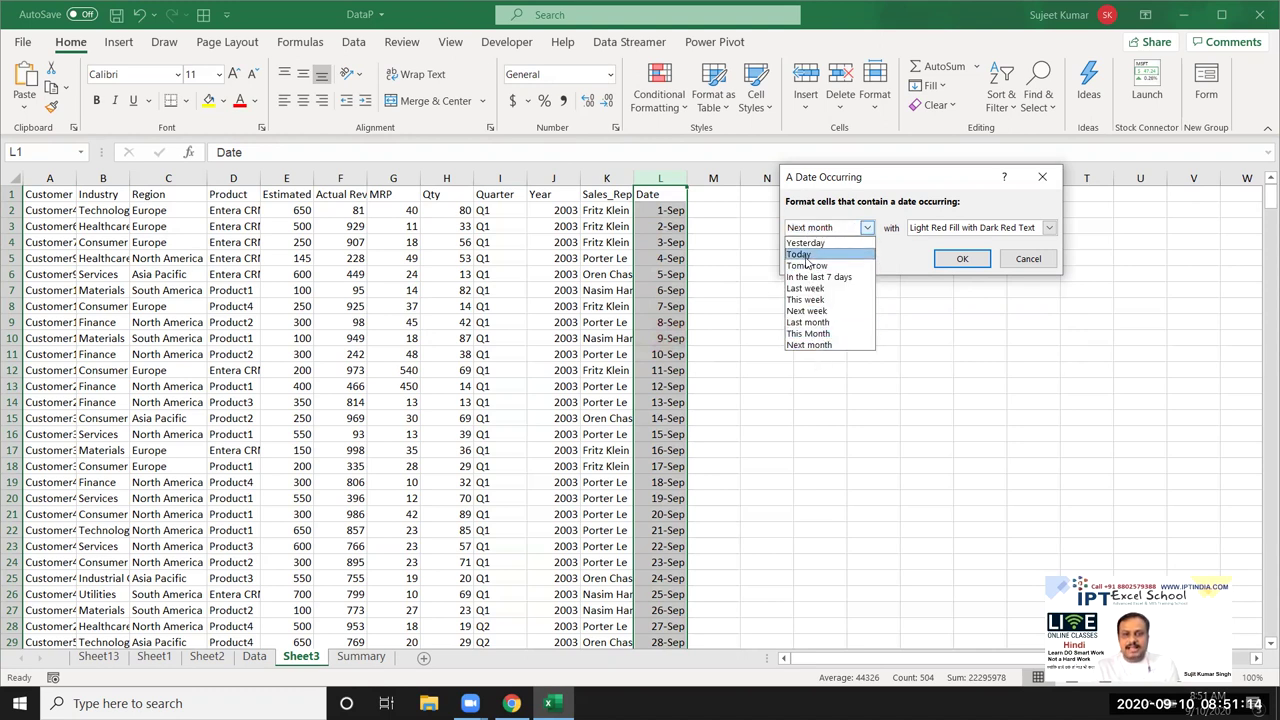
{"action": "left_click", "coordinate": [806, 256]}
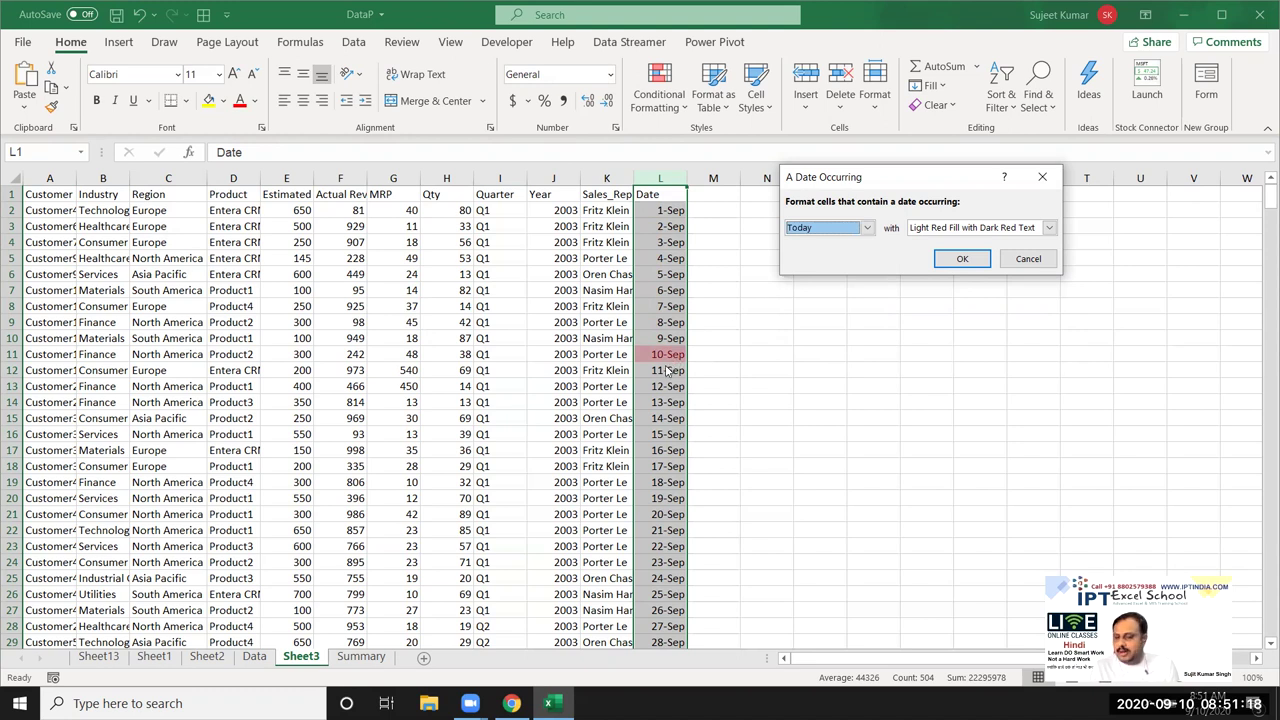
{"action": "left_click", "coordinate": [1037, 268]}
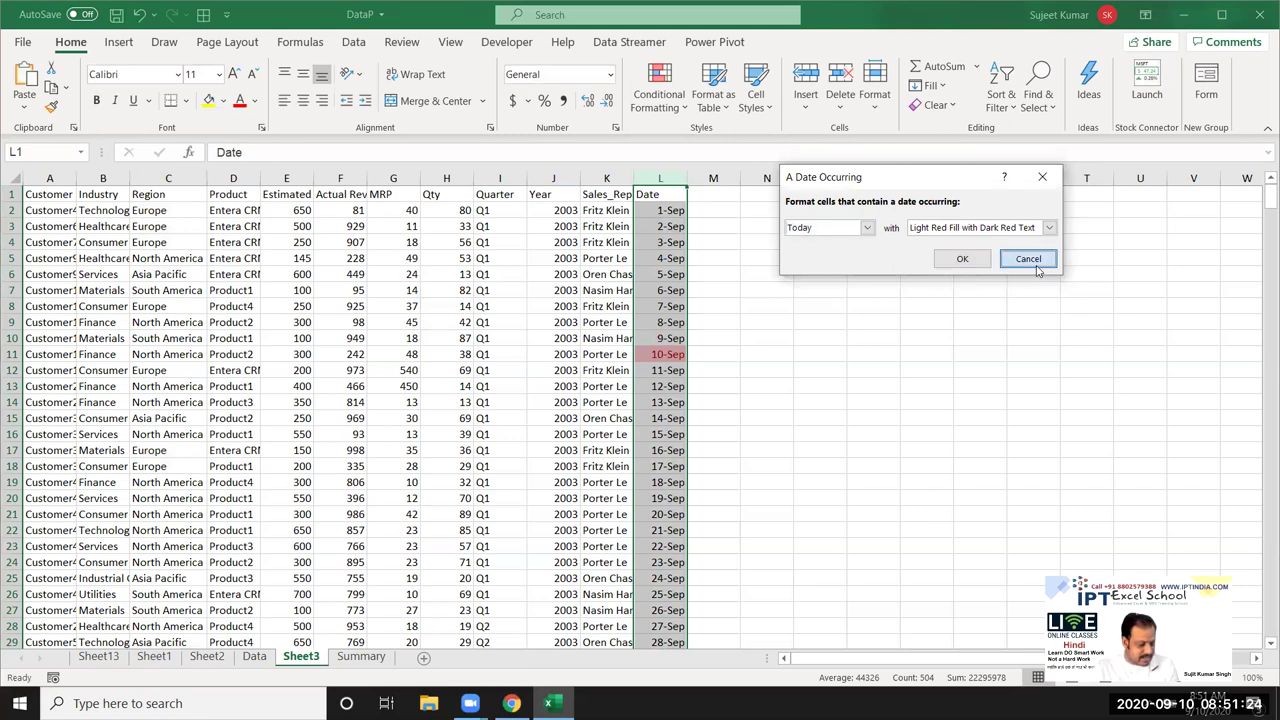
{"action": "left_click", "coordinate": [1037, 268]}
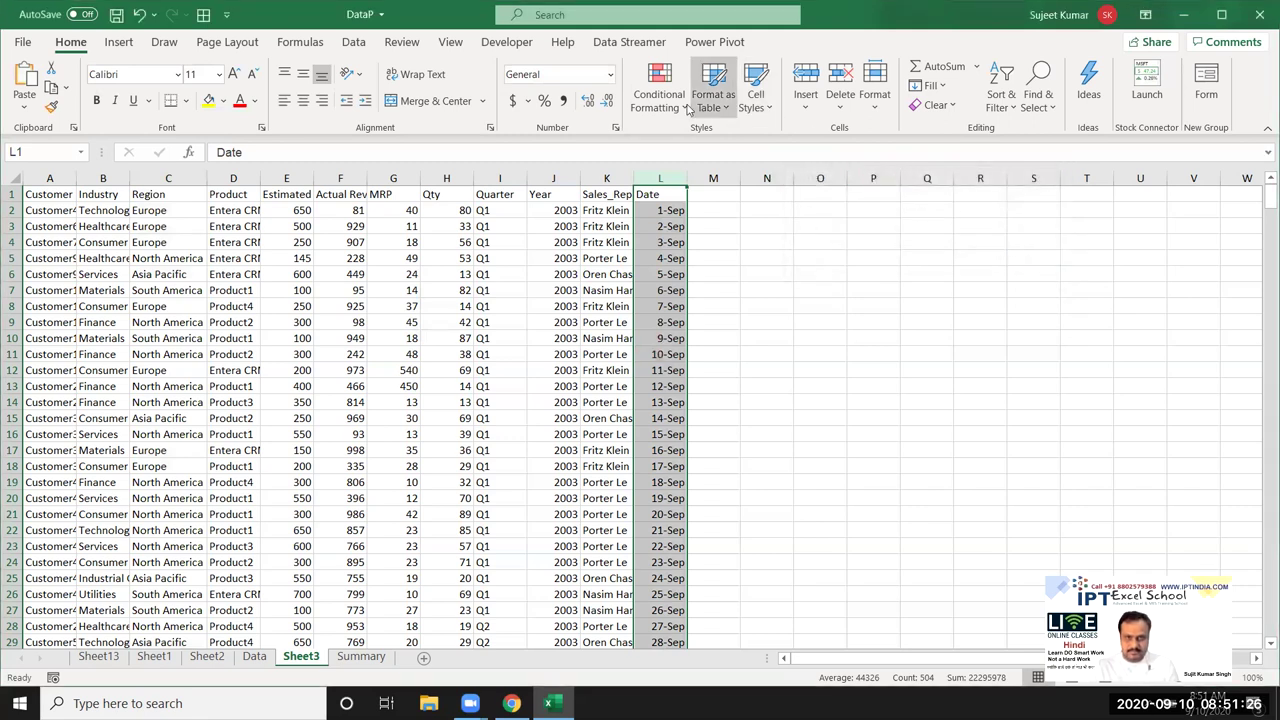
{"action": "left_click", "coordinate": [658, 90]}
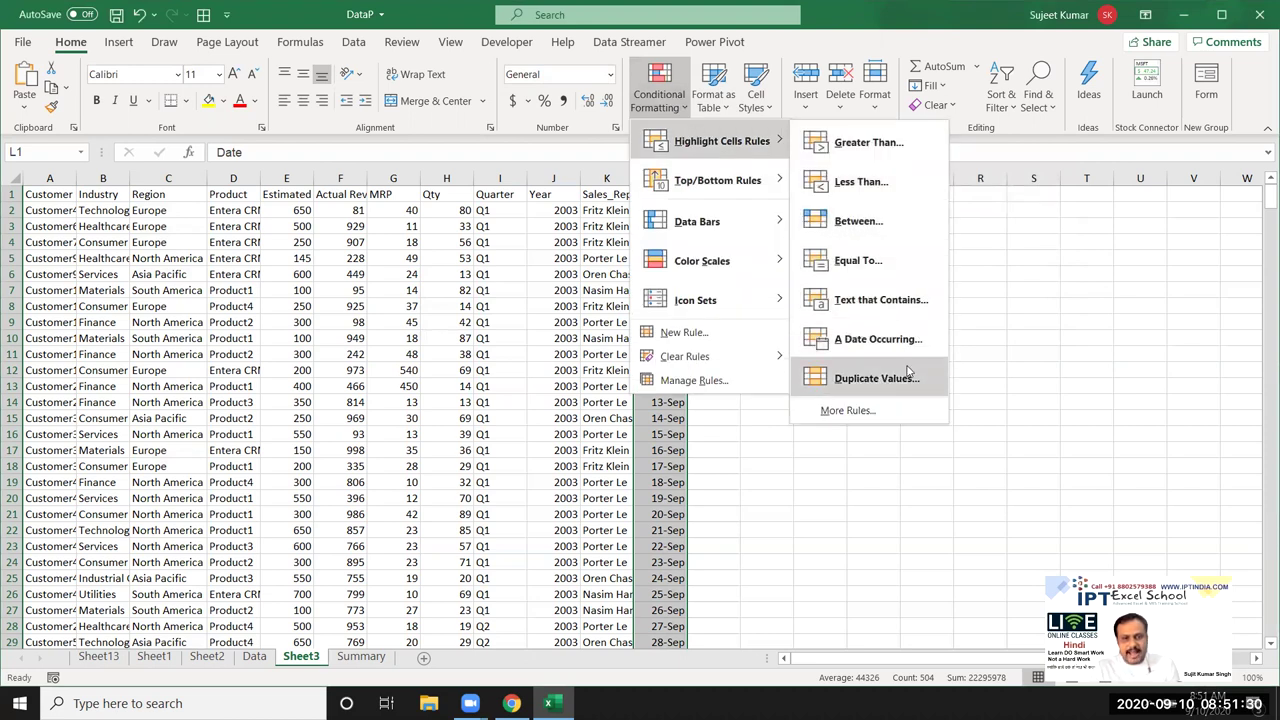
{"action": "left_click", "coordinate": [490, 378]}
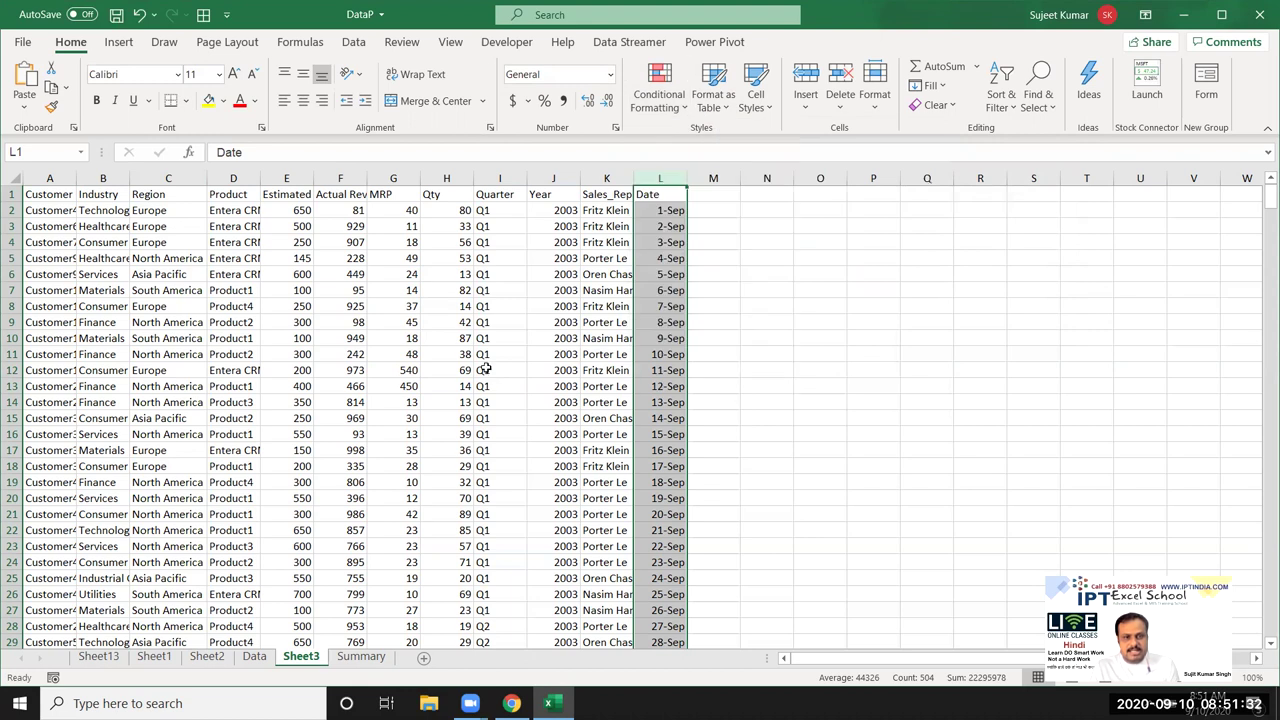
{"action": "left_click", "coordinate": [449, 210]}
{"action": "left_click_drag", "start_coordinate": [449, 210], "coordinate": [452, 610]}
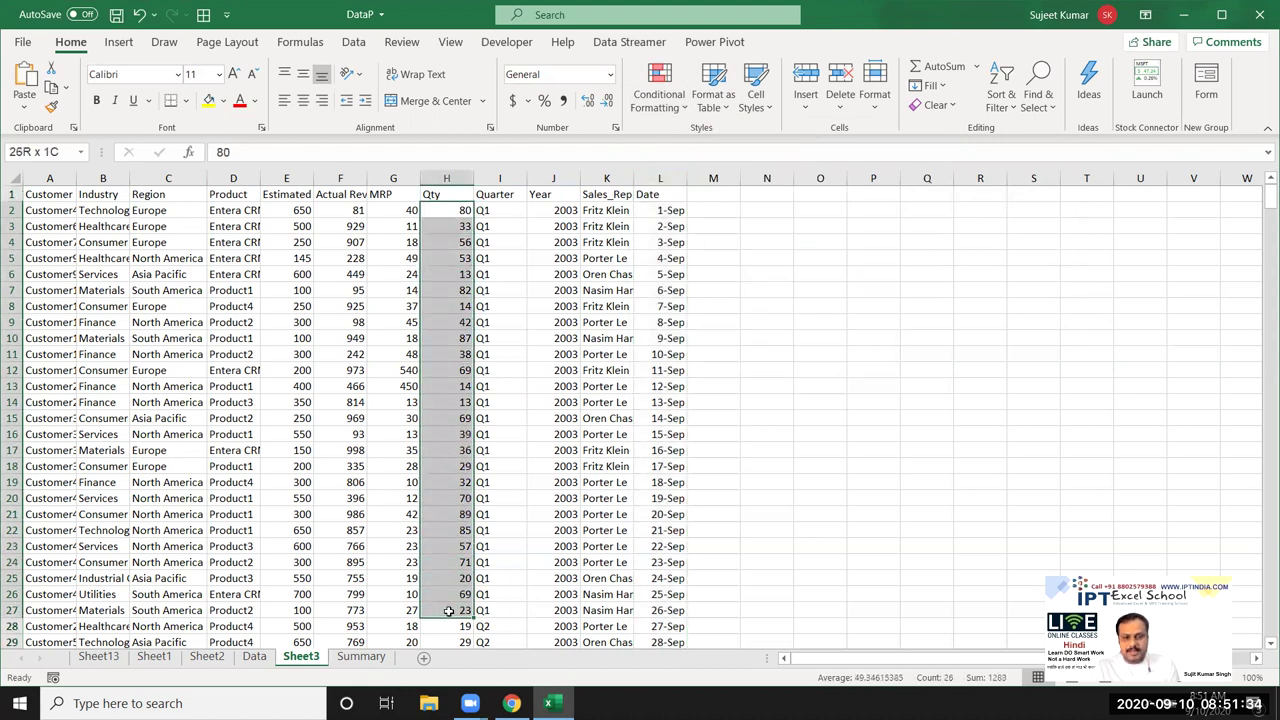
{"action": "left_click", "coordinate": [658, 92]}
{"action": "mouse_move", "coordinate": [717, 141]}
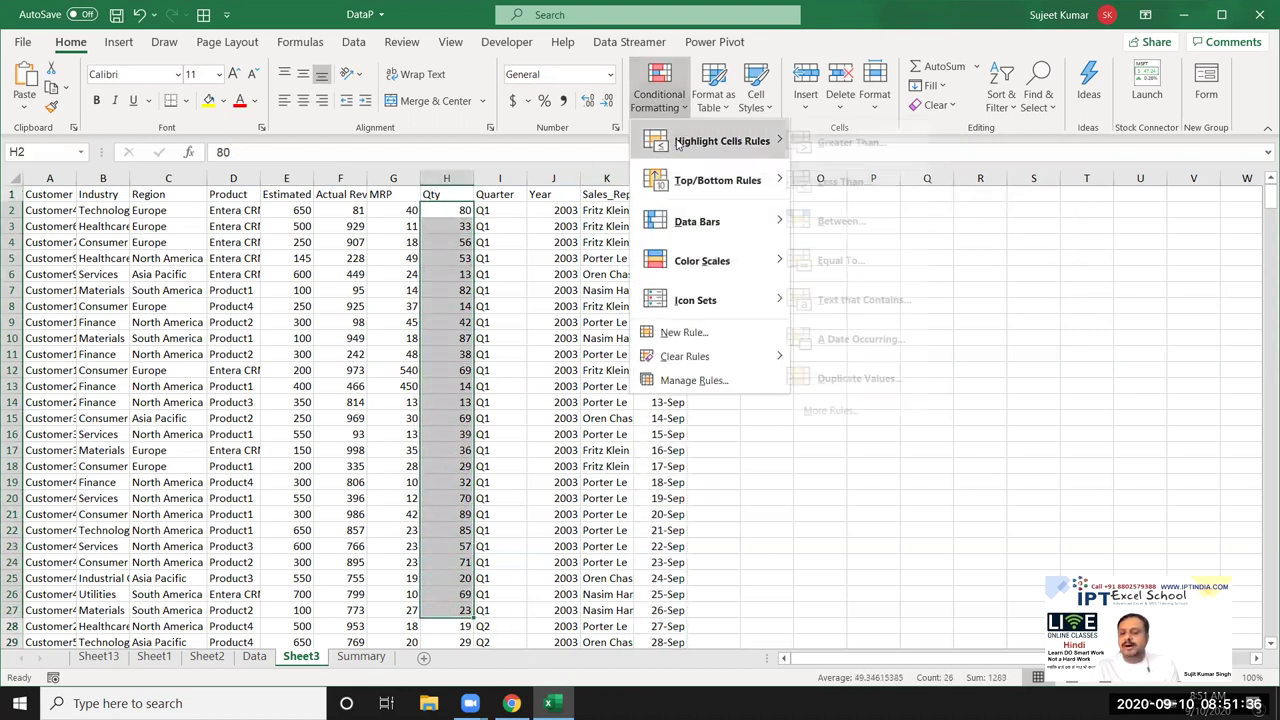
{"action": "left_click", "coordinate": [875, 379]}
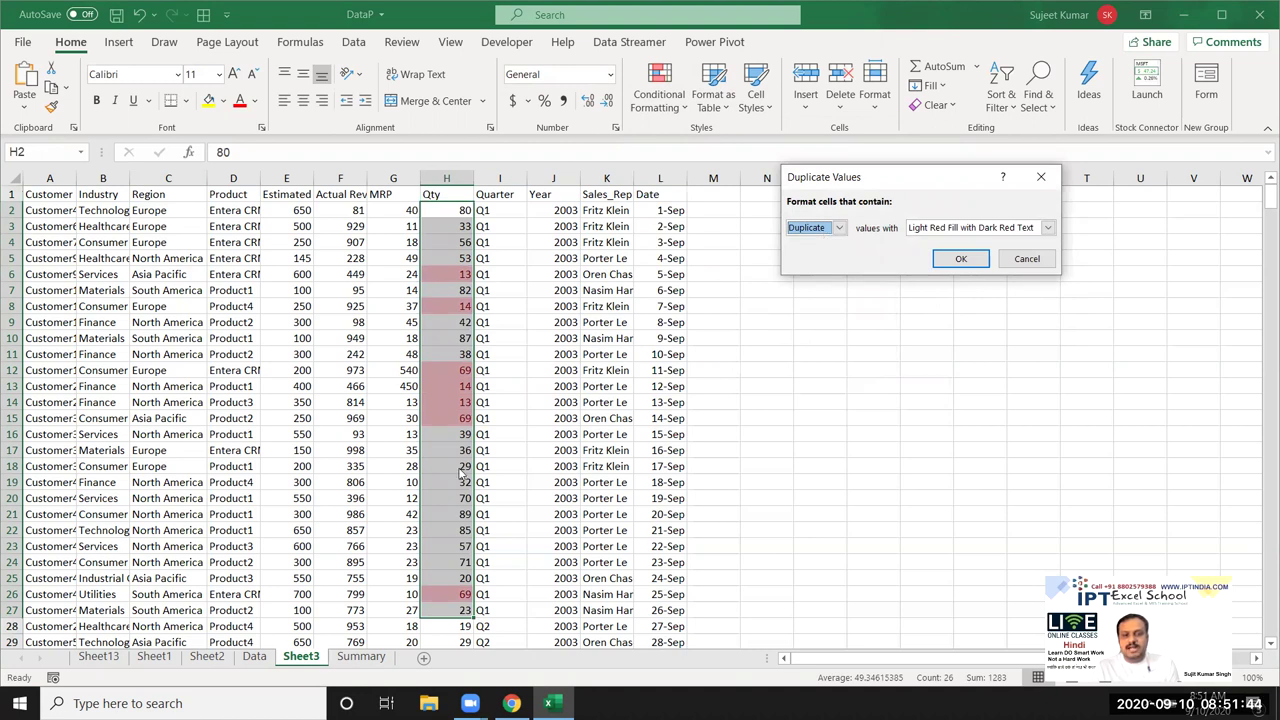
{"action": "key", "text": "Return"}
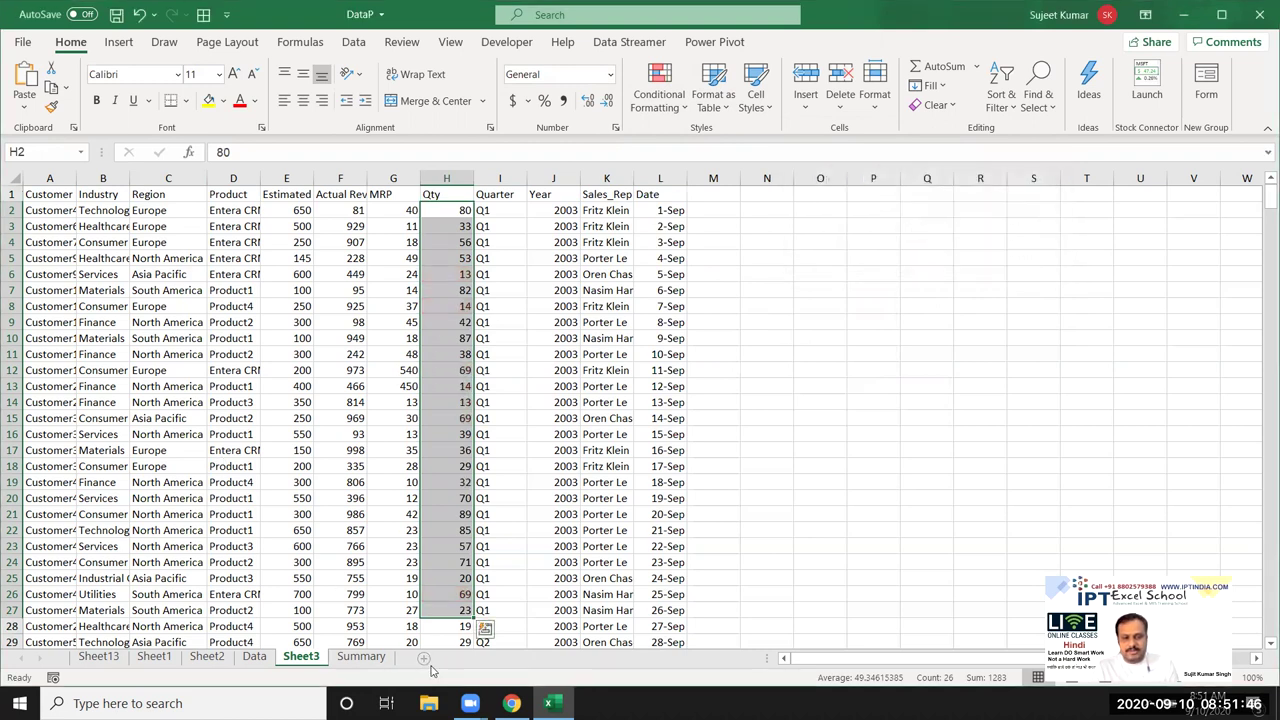
On a new Sheet4, head column A 'A/c' and apply a Duplicate Values highlight rule to it
{"action": "left_click", "coordinate": [423, 657]}
{"action": "type", "text": "A/c"}
{"action": "key", "text": "Return"}
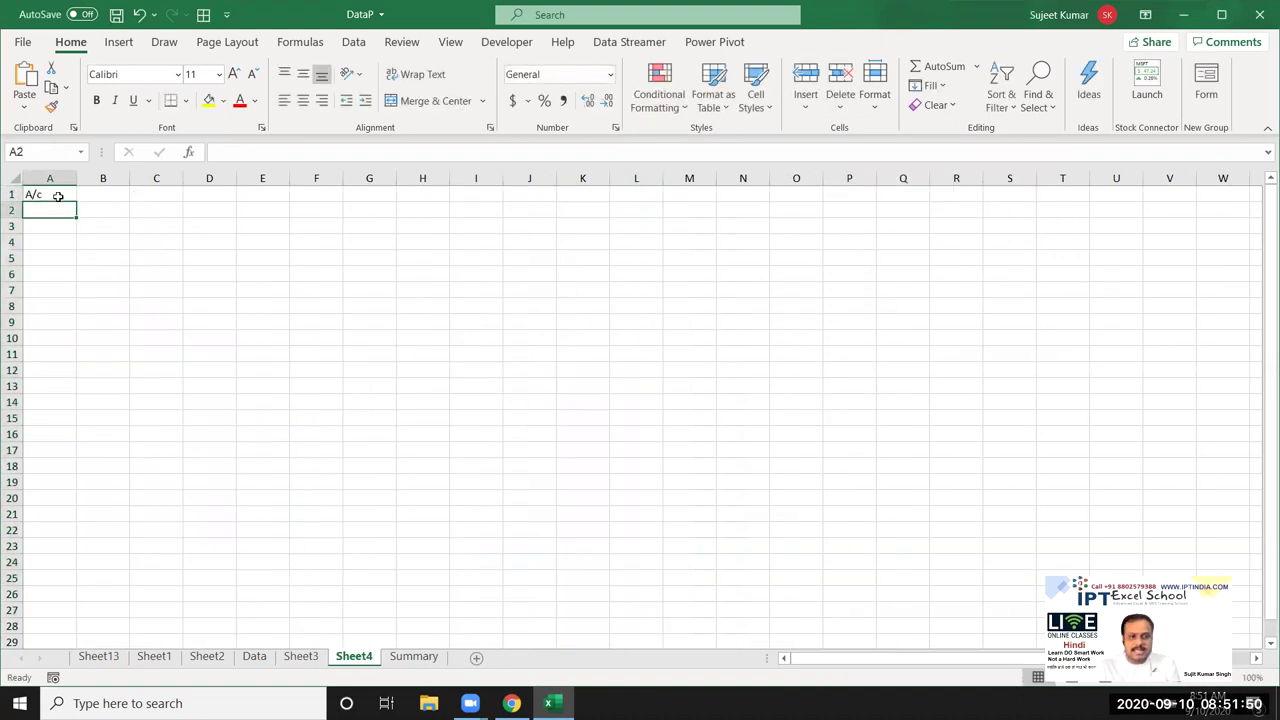
{"action": "left_click", "coordinate": [61, 176]}
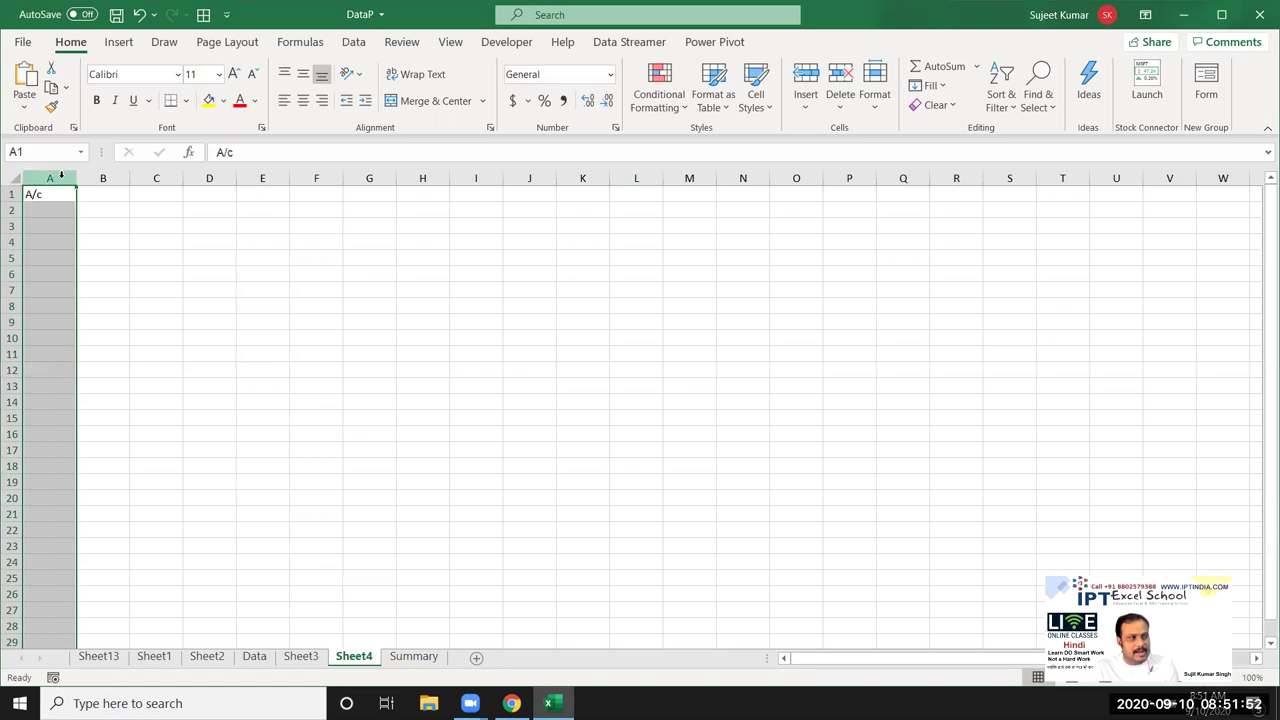
{"action": "left_click", "coordinate": [665, 98]}
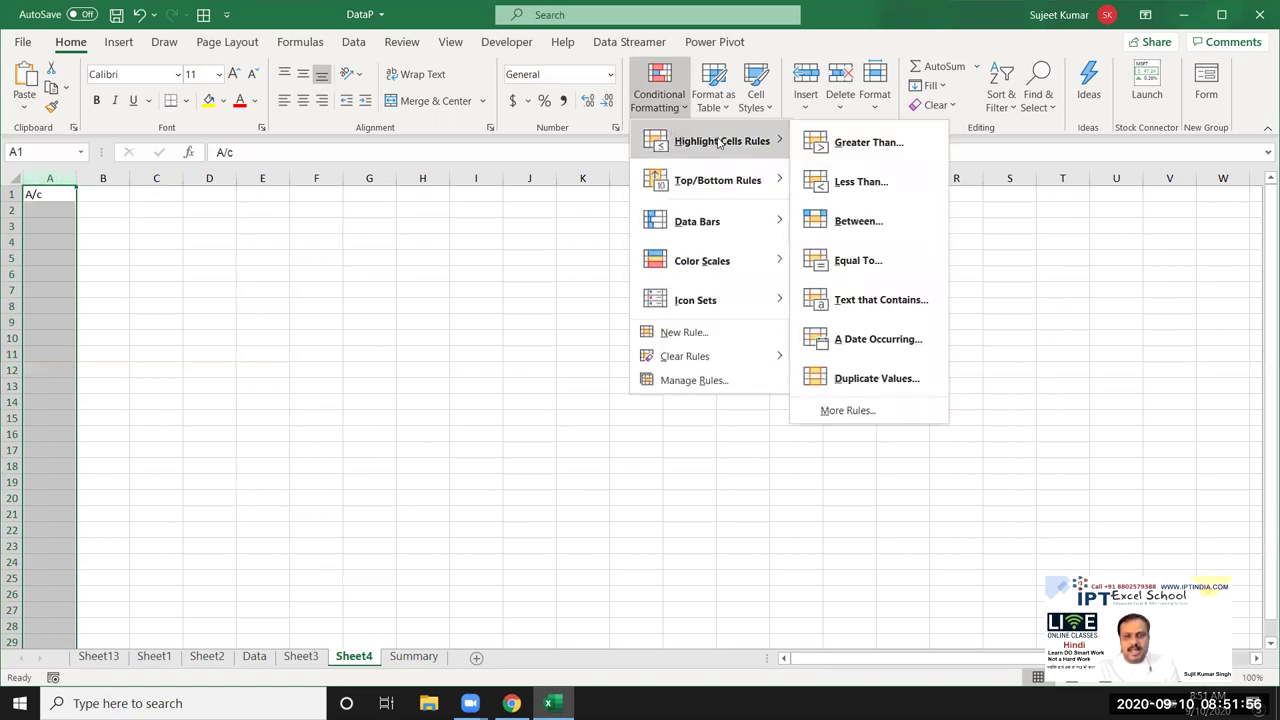
{"action": "left_click", "coordinate": [888, 380]}
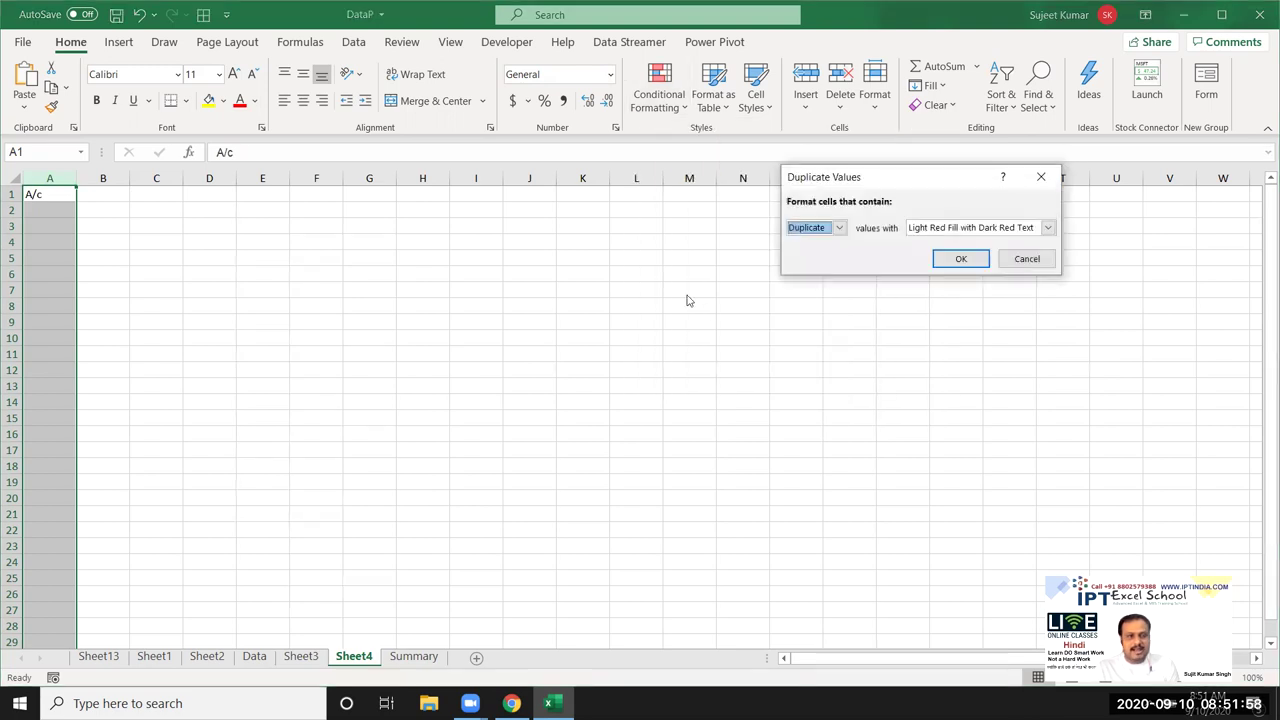
{"action": "left_click_drag", "start_coordinate": [903, 186], "coordinate": [476, 183]}
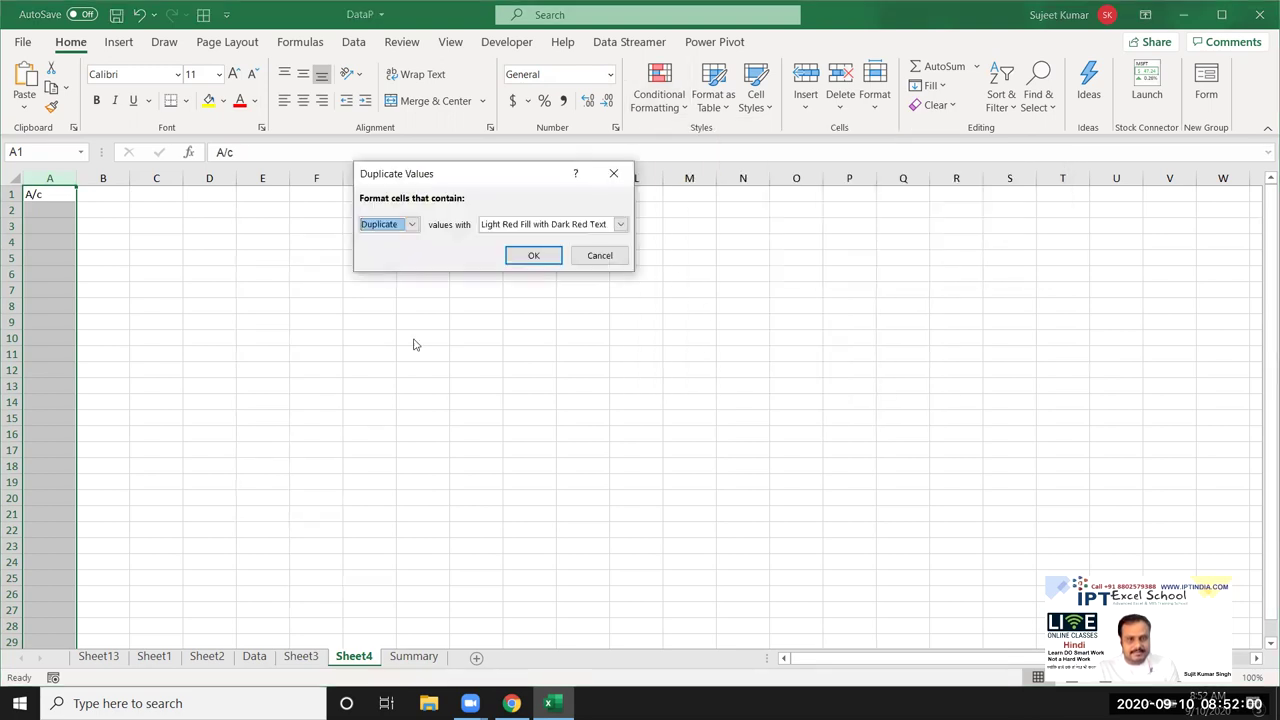
{"action": "left_click", "coordinate": [546, 257]}
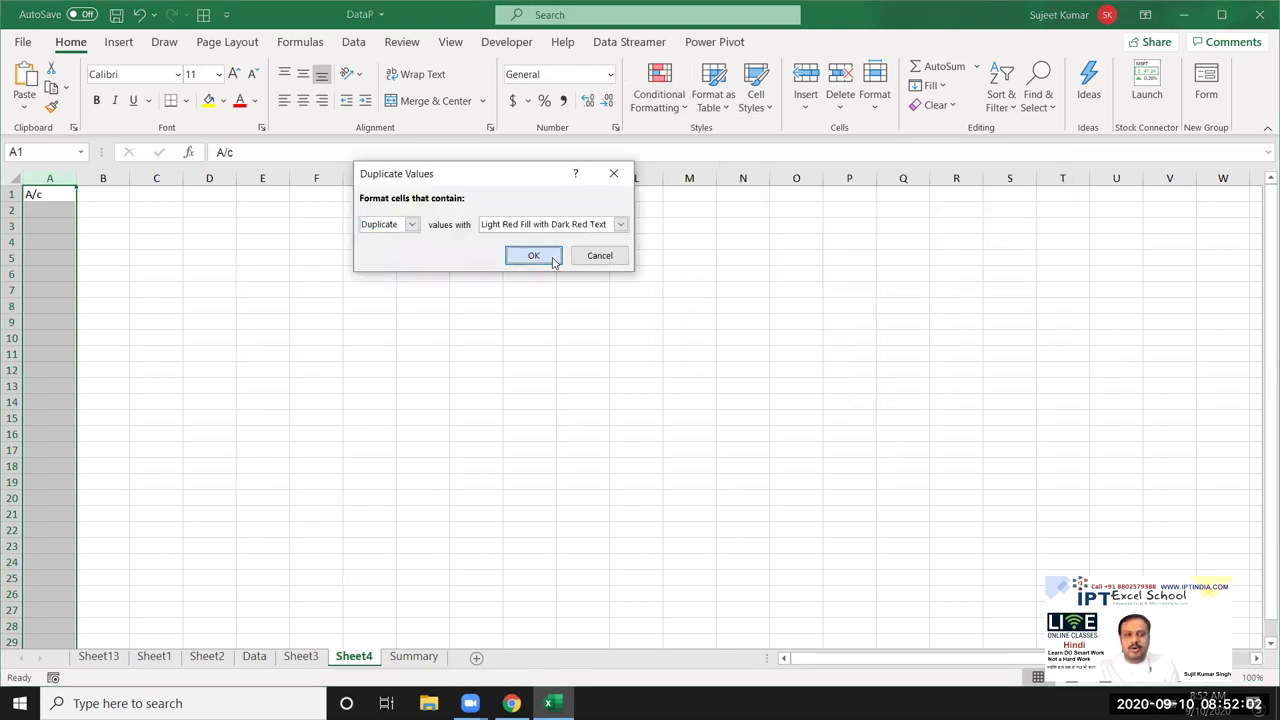
Enter 1 in cells A2, A13 and A20
{"action": "left_click_drag", "start_coordinate": [49, 220], "coordinate": [46, 213]}
{"action": "left_click", "coordinate": [46, 213]}
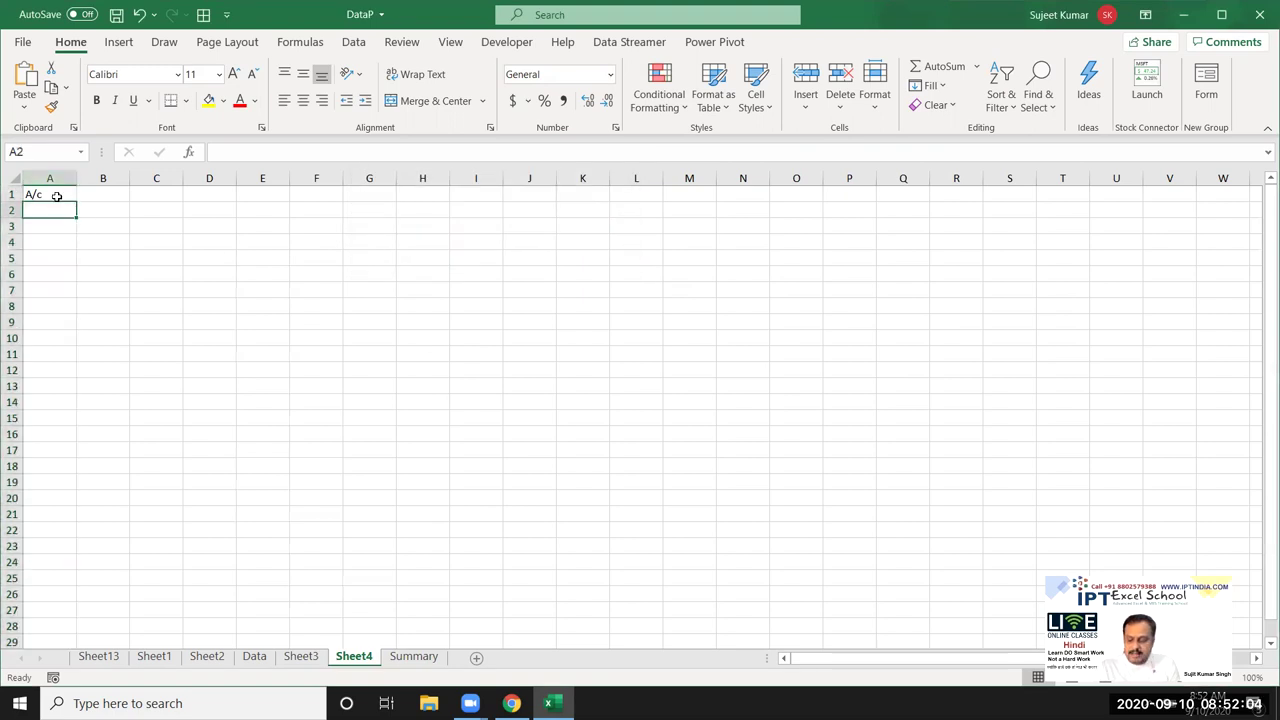
{"action": "type", "text": "1"}
{"action": "key", "text": "Return"}
{"action": "left_click", "coordinate": [53, 392]}
{"action": "type", "text": "1"}
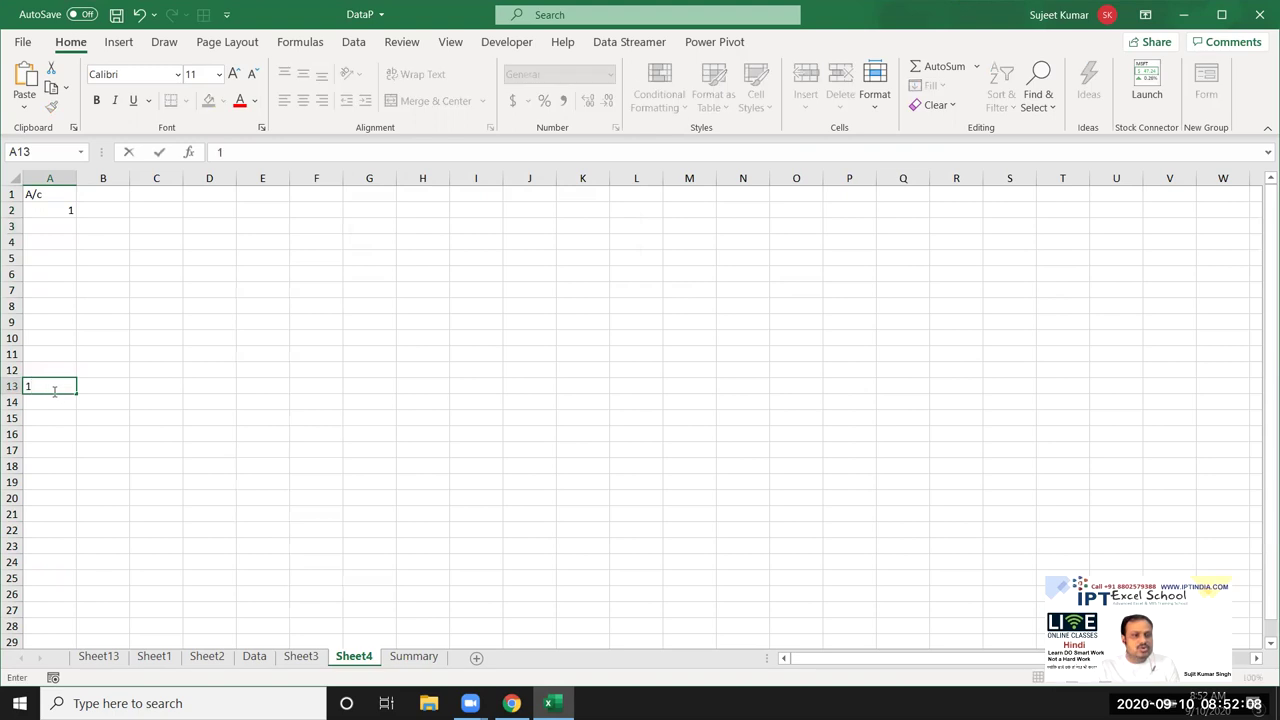
{"action": "key", "text": "Return"}
{"action": "left_click", "coordinate": [46, 498]}
{"action": "type", "text": "1"}
{"action": "key", "text": "Return"}
Enter 3 in cells A5 and A18 so both repeated values show duplicate highlighting
{"action": "left_click", "coordinate": [46, 252]}
{"action": "type", "text": "3"}
{"action": "left_click", "coordinate": [50, 410]}
{"action": "left_click", "coordinate": [60, 464]}
{"action": "type", "text": "3"}
{"action": "left_click", "coordinate": [176, 307]}
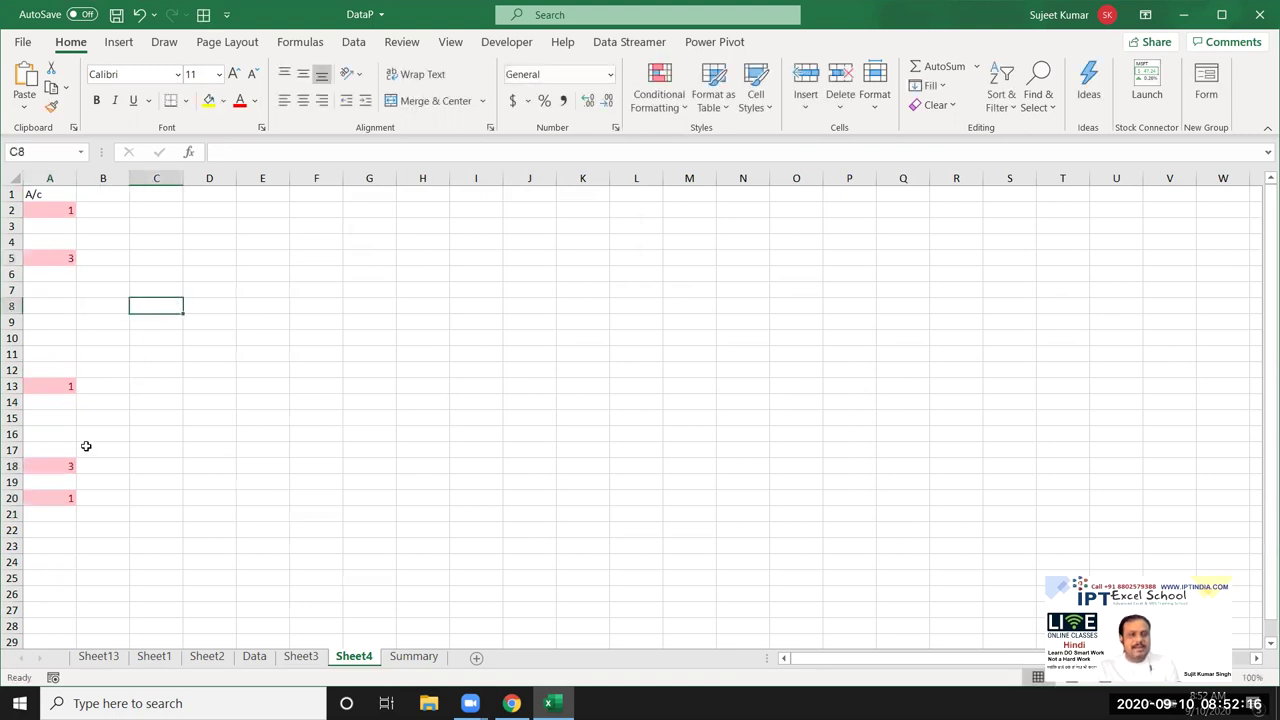
{"action": "left_click", "coordinate": [58, 467]}
{"action": "left_click", "coordinate": [62, 256], "text": "shift"}
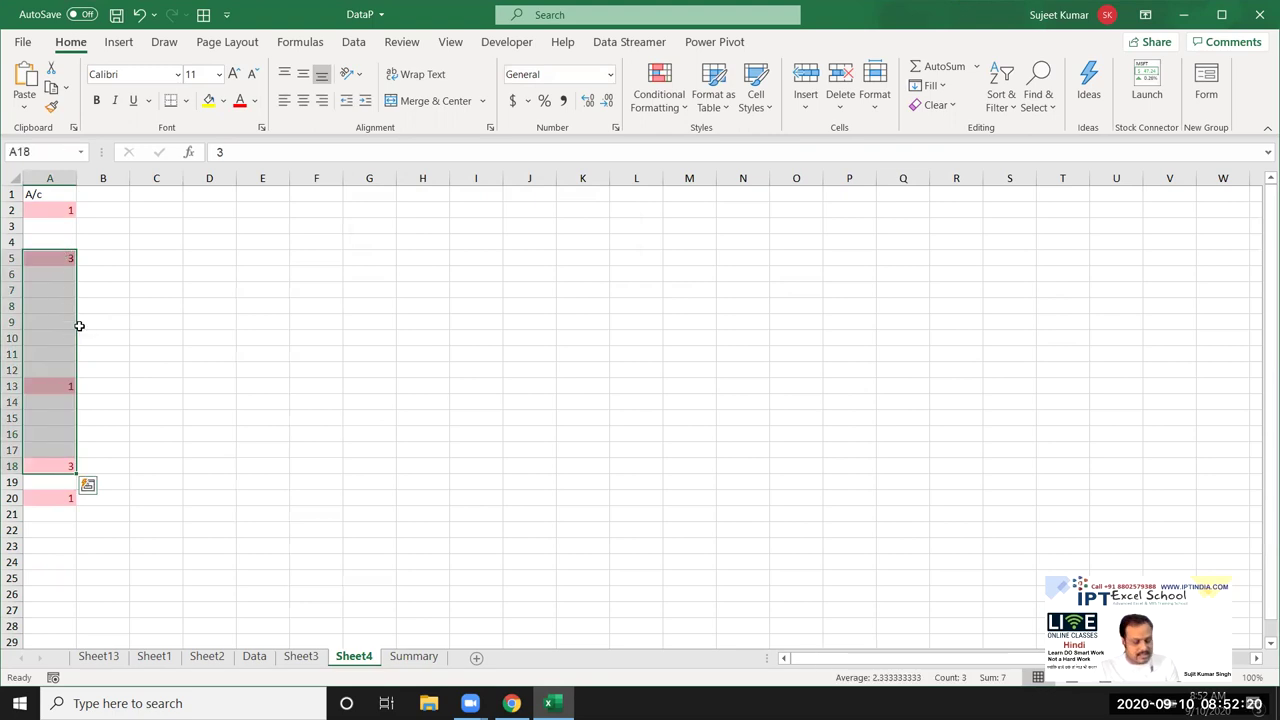
{"action": "left_click", "coordinate": [506, 303]}
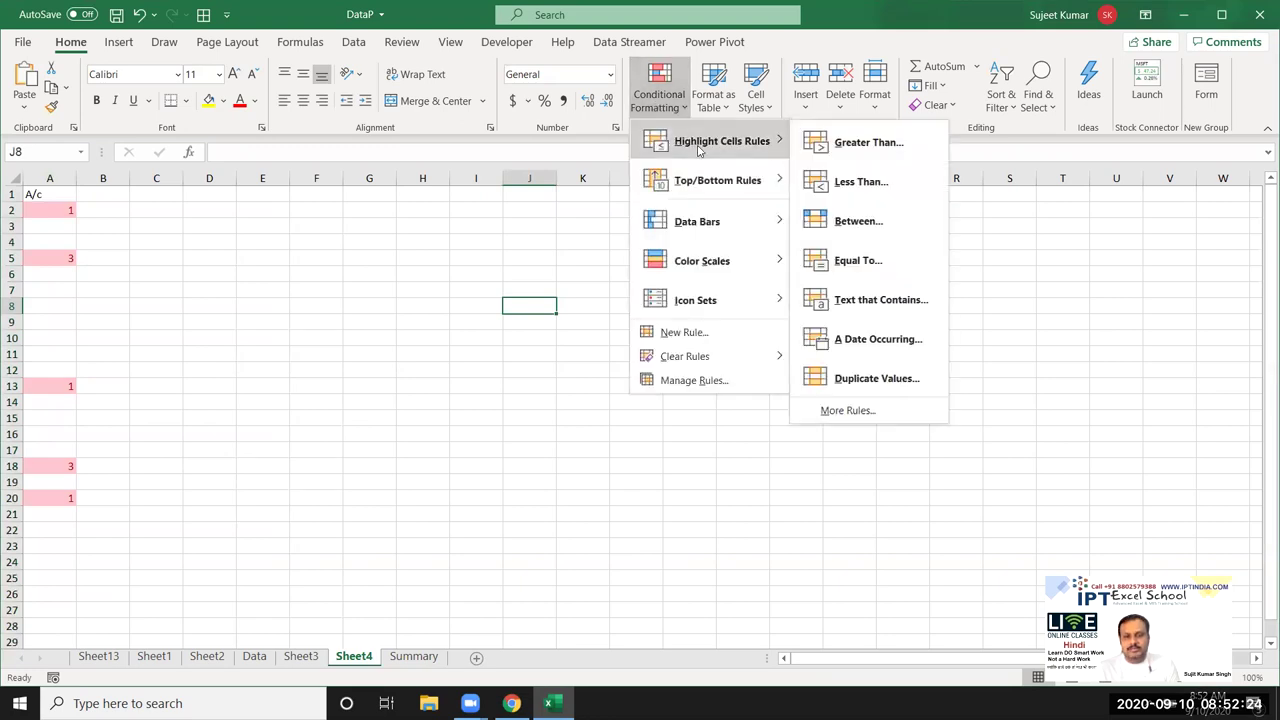
{"action": "left_click", "coordinate": [303, 553]}
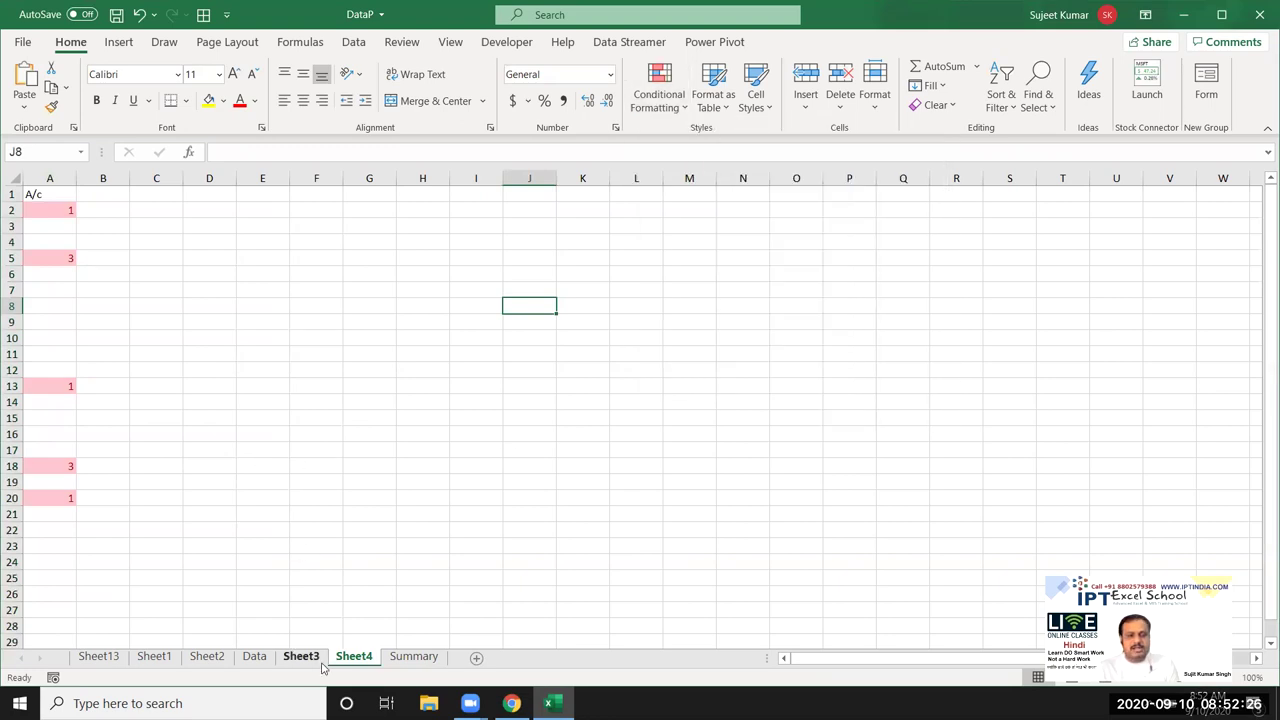
On Sheet3, preview Duplicate then Unique highlighting for the Qty values and cancel the rule
{"action": "left_click", "coordinate": [300, 656]}
{"action": "left_click", "coordinate": [658, 95]}
{"action": "mouse_move", "coordinate": [720, 141]}
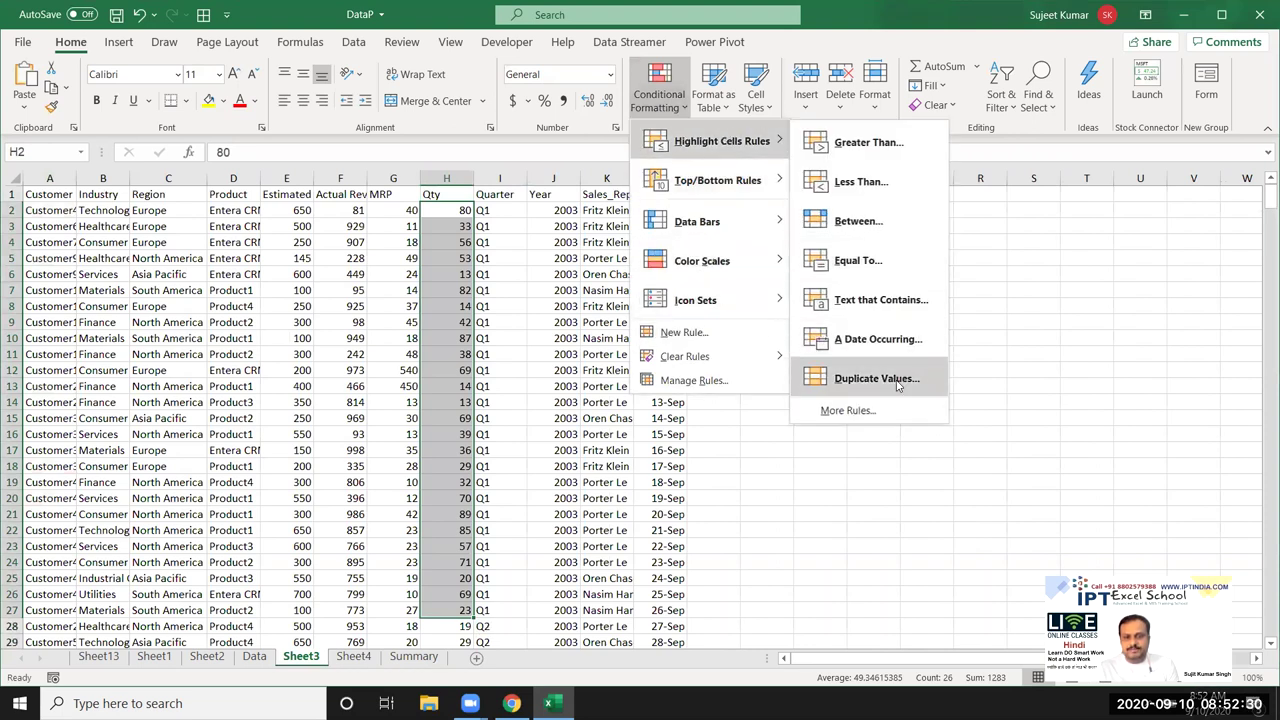
{"action": "left_click", "coordinate": [876, 378]}
{"action": "left_click", "coordinate": [387, 224]}
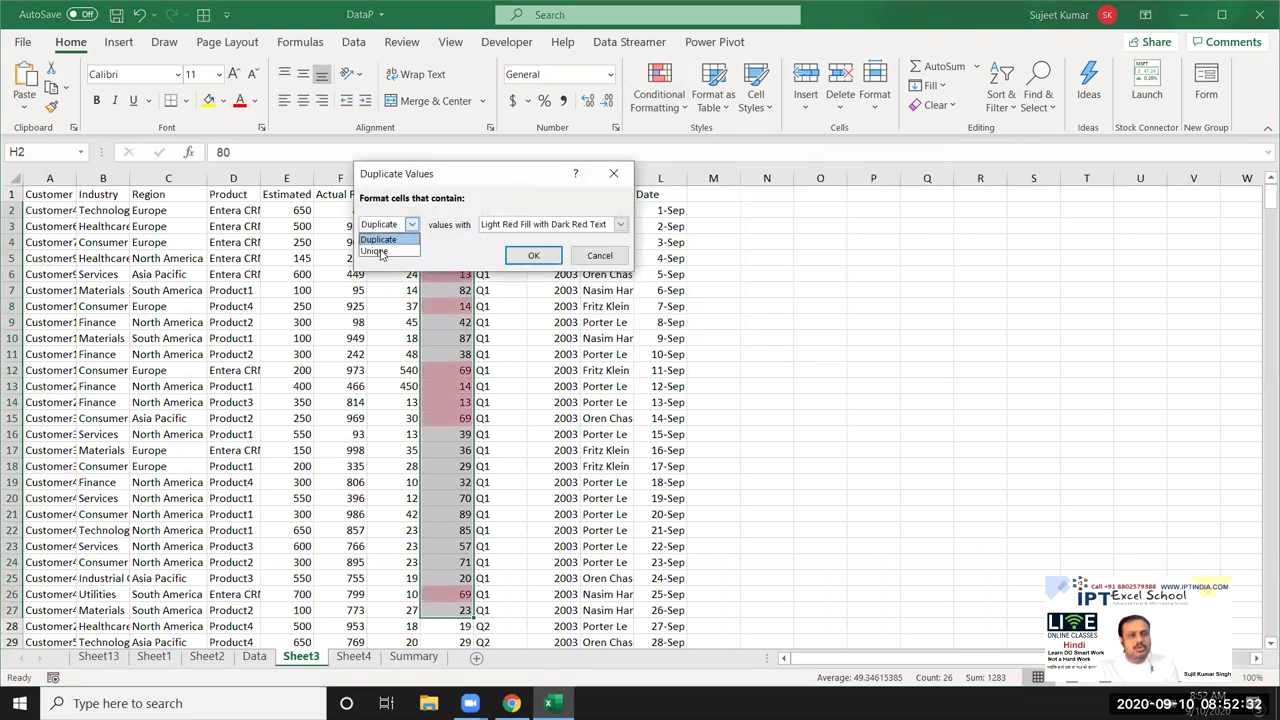
{"action": "left_click", "coordinate": [470, 177]}
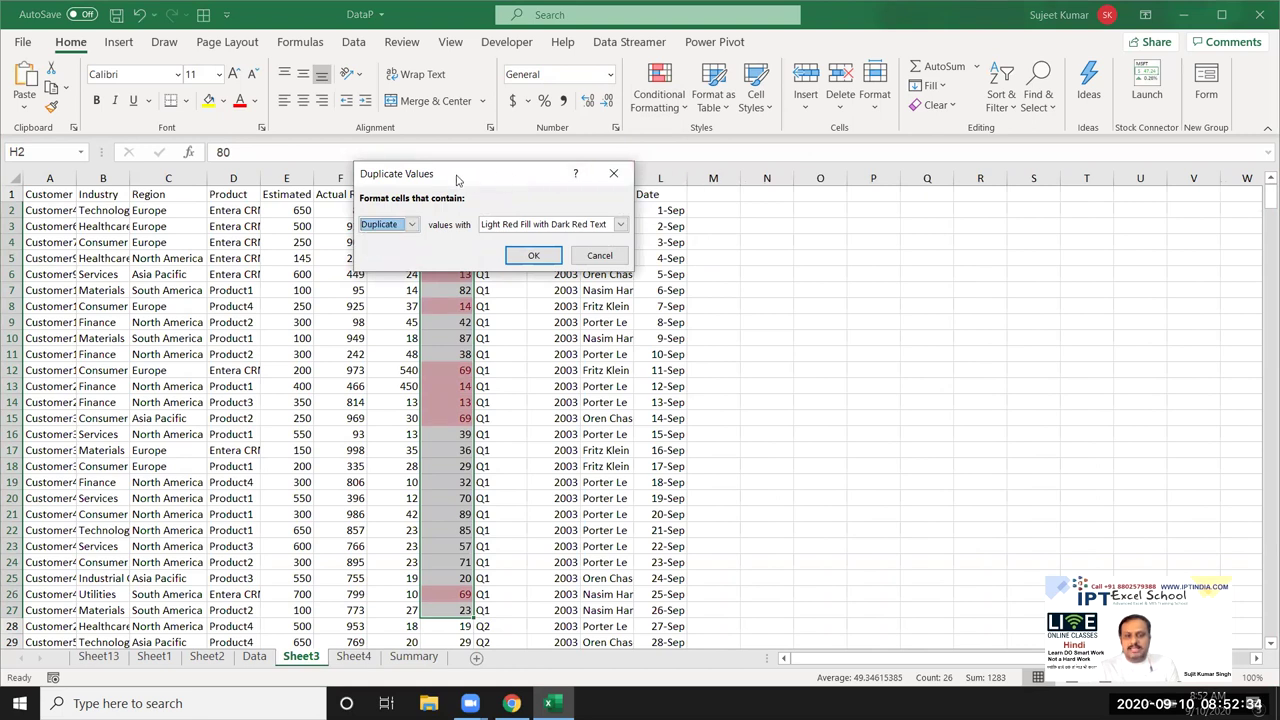
{"action": "left_click_drag", "start_coordinate": [470, 177], "coordinate": [782, 169]}
{"action": "left_click", "coordinate": [690, 216]}
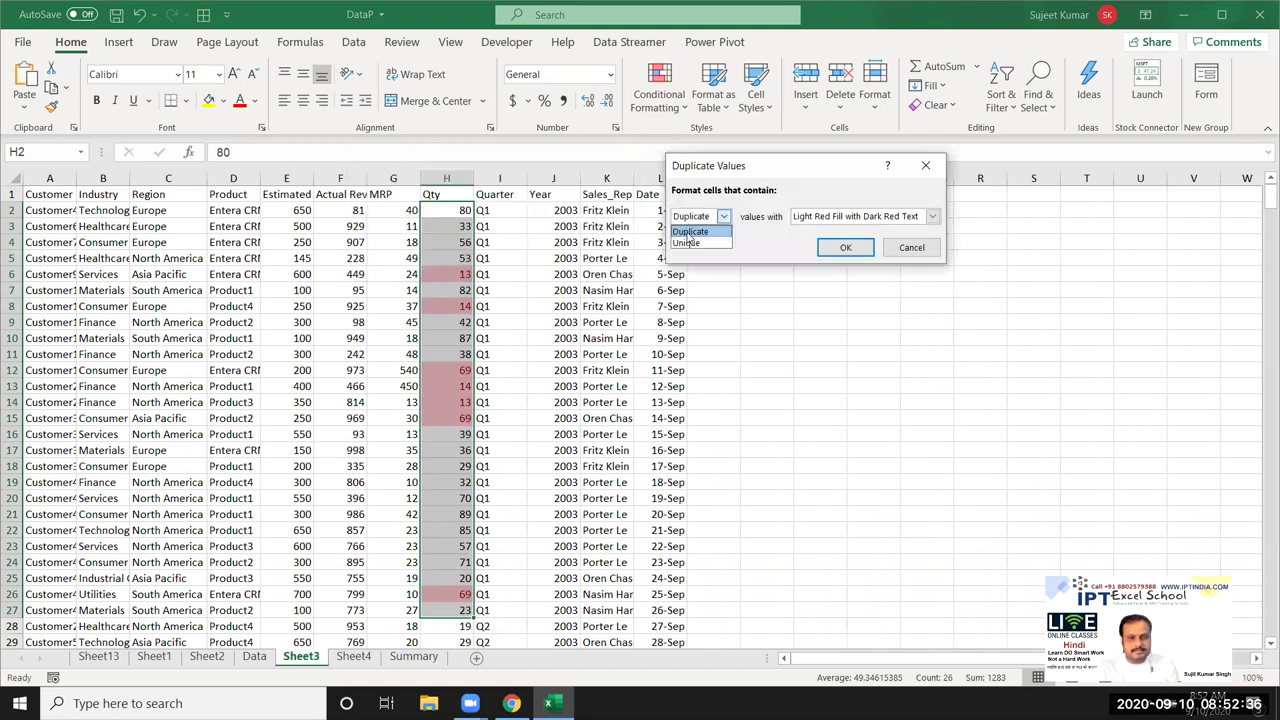
{"action": "left_click", "coordinate": [686, 243]}
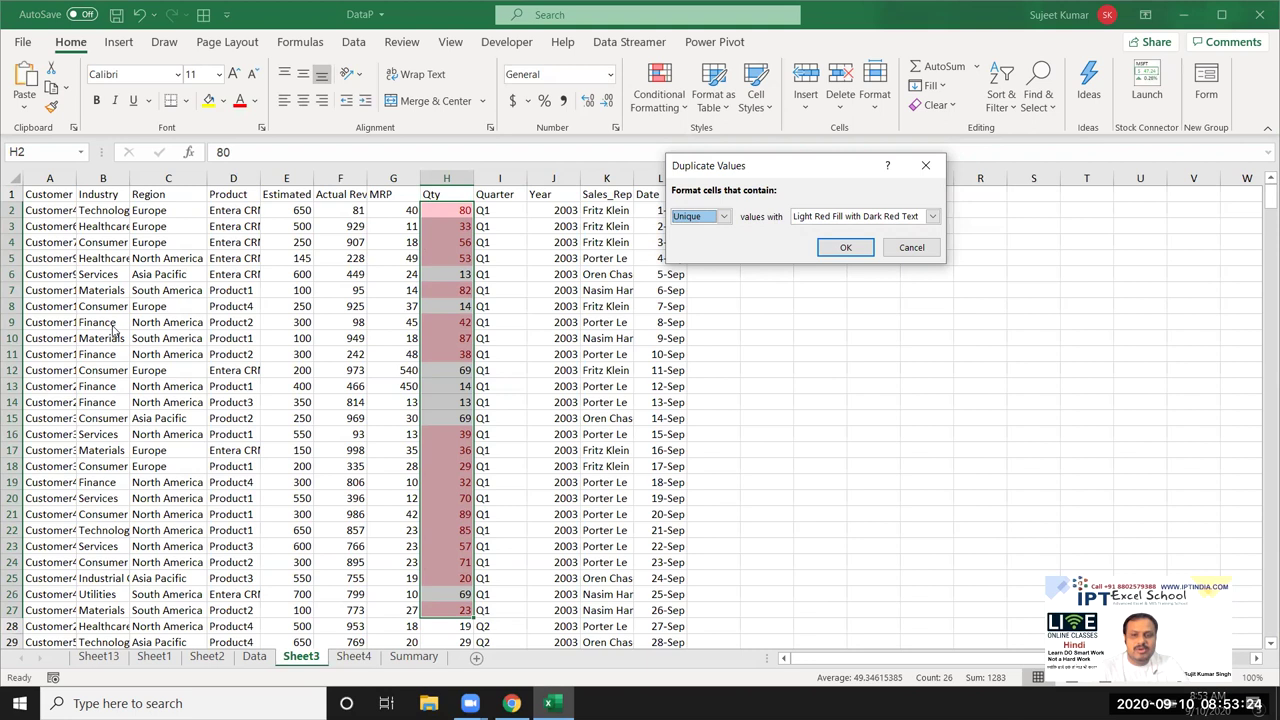
{"action": "left_click", "coordinate": [911, 247]}
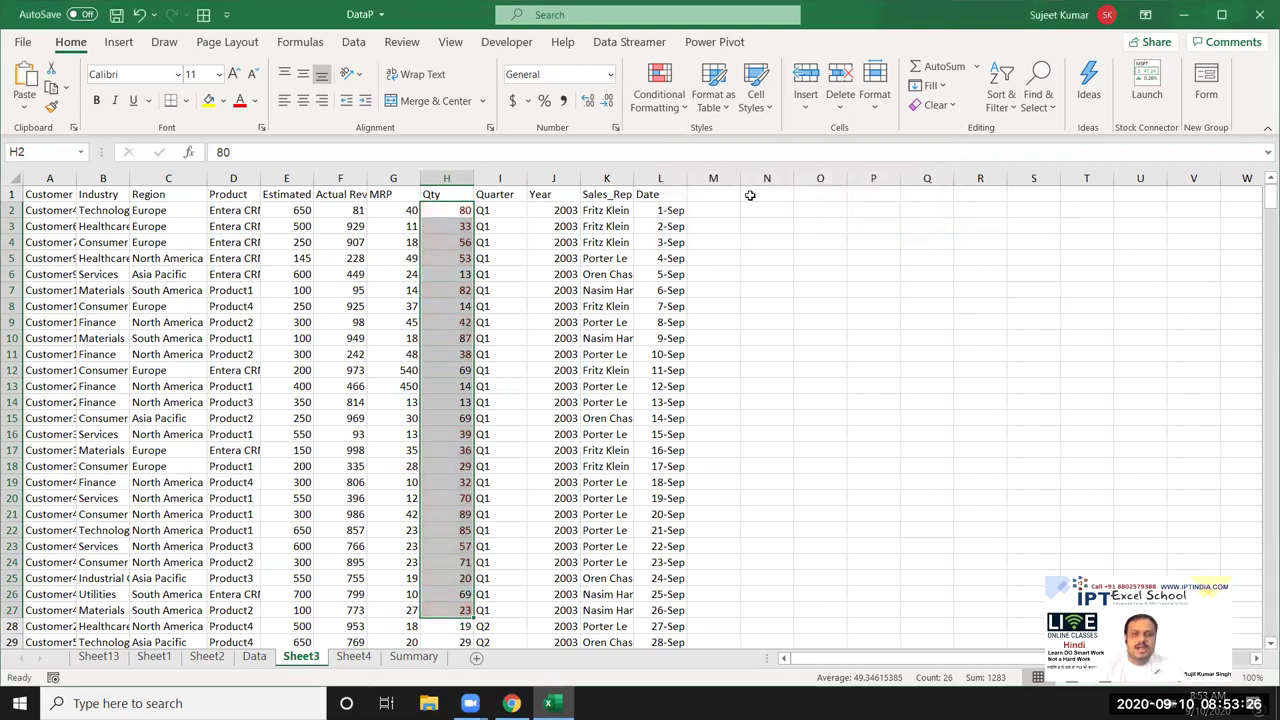
{"action": "left_click", "coordinate": [670, 108]}
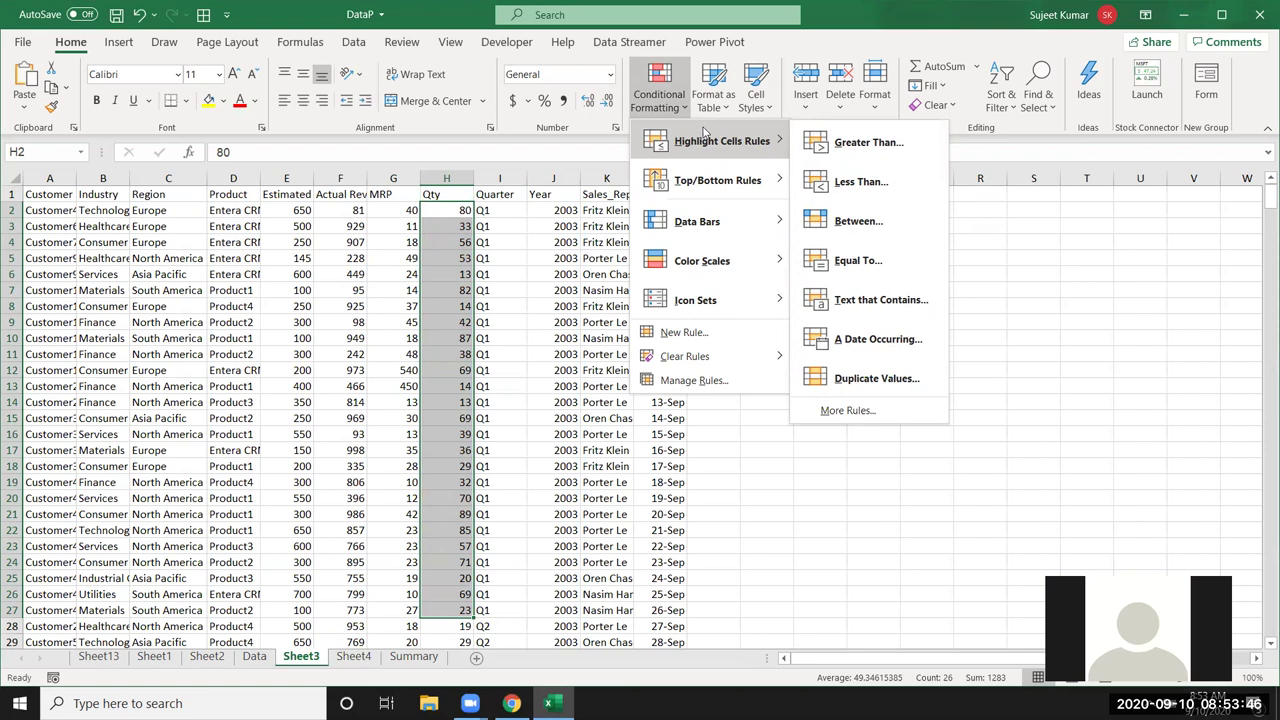
{"action": "mouse_move", "coordinate": [717, 180]}
{"action": "left_click", "coordinate": [452, 214]}
{"action": "left_click", "coordinate": [446, 178]}
{"action": "left_click", "coordinate": [660, 95]}
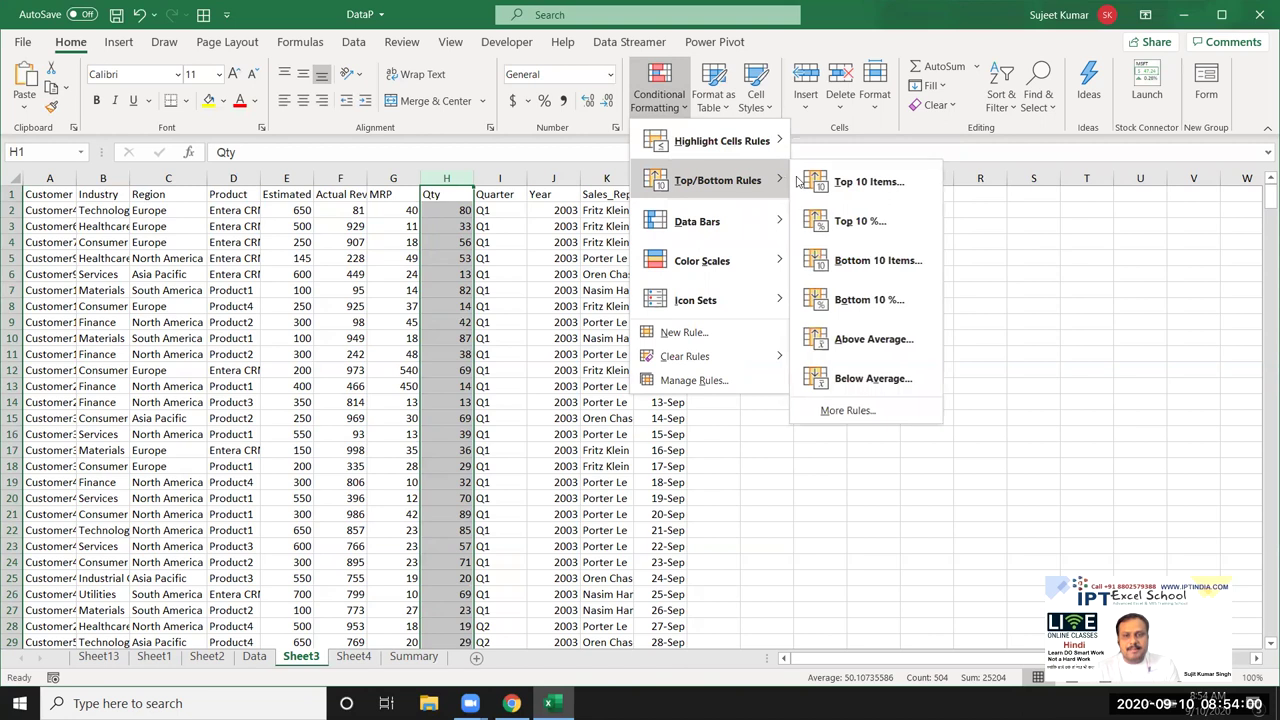
{"action": "left_click", "coordinate": [850, 180]}
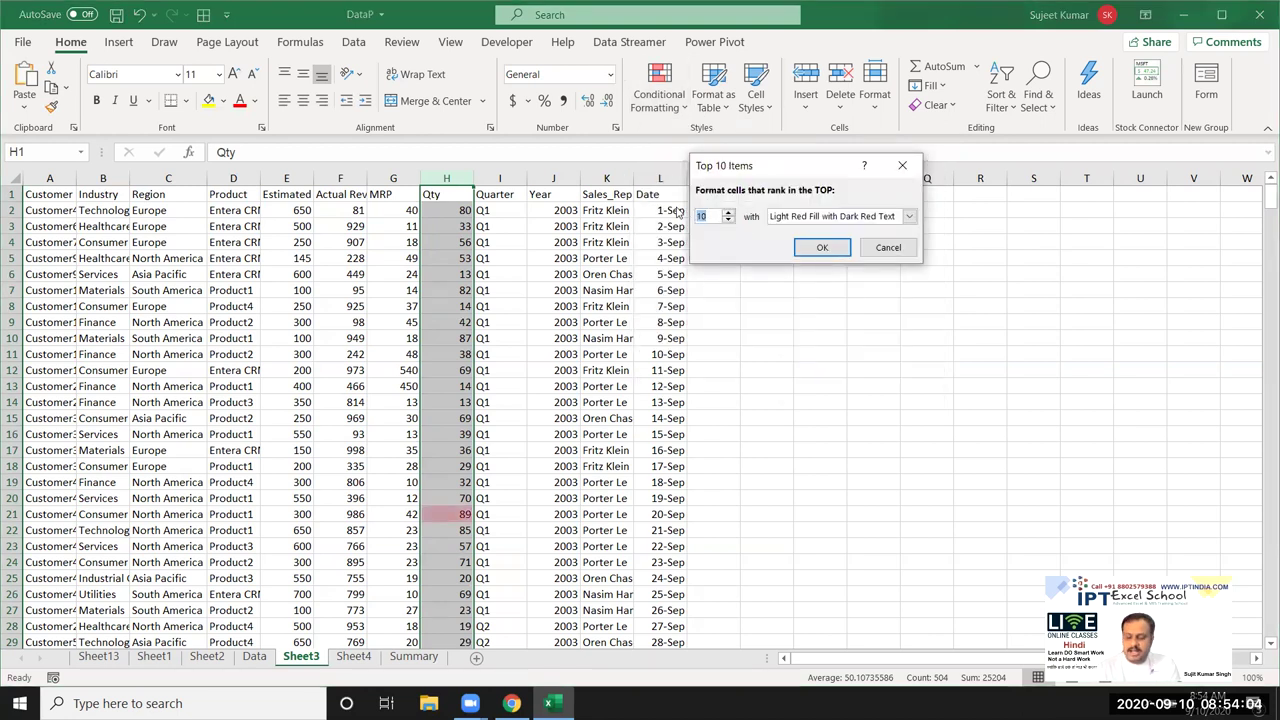
{"action": "type", "text": "50"}
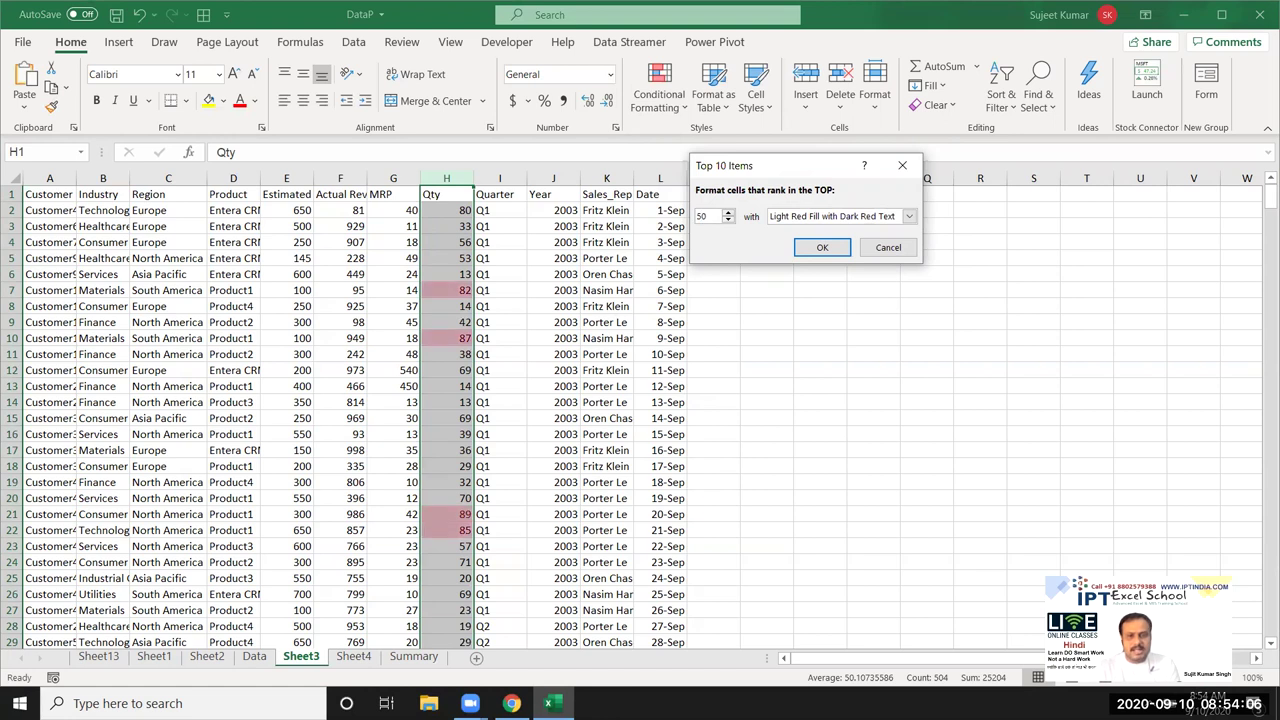
{"action": "key", "text": "BackSpace"}
{"action": "key", "text": "BackSpace"}
{"action": "type", "text": "100"}
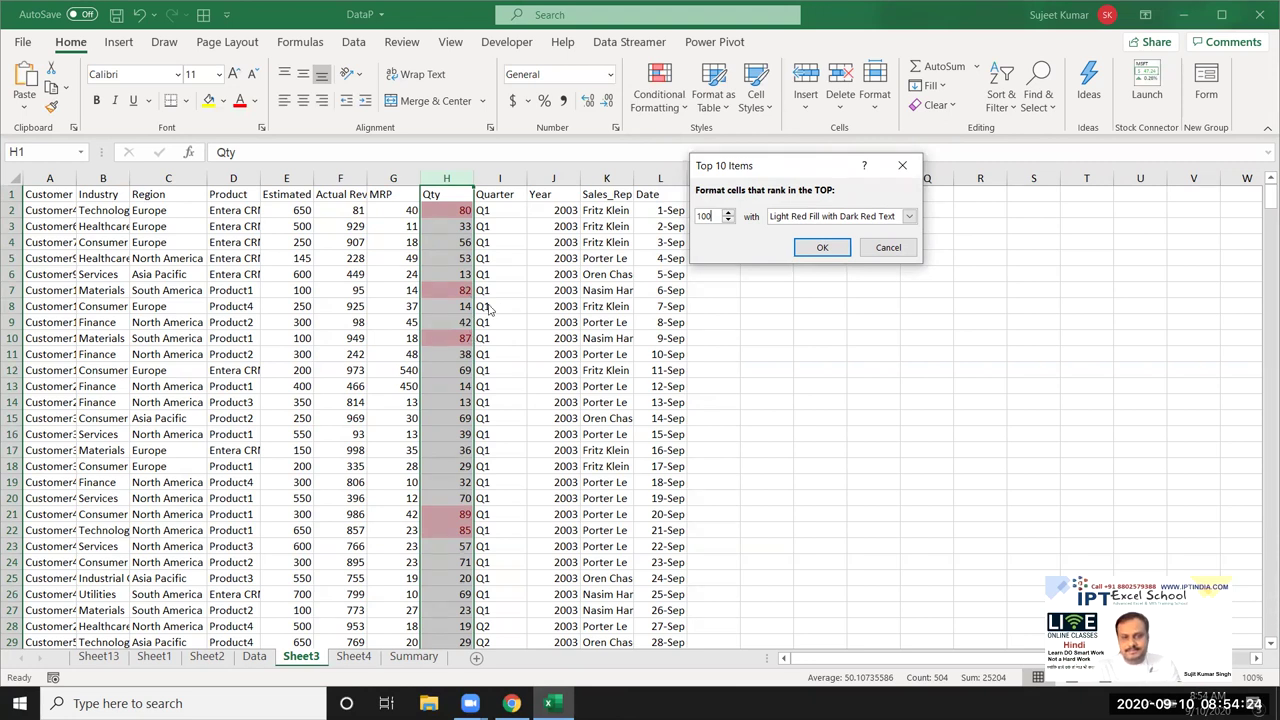
{"action": "key", "text": "Escape"}
{"action": "left_click", "coordinate": [659, 90]}
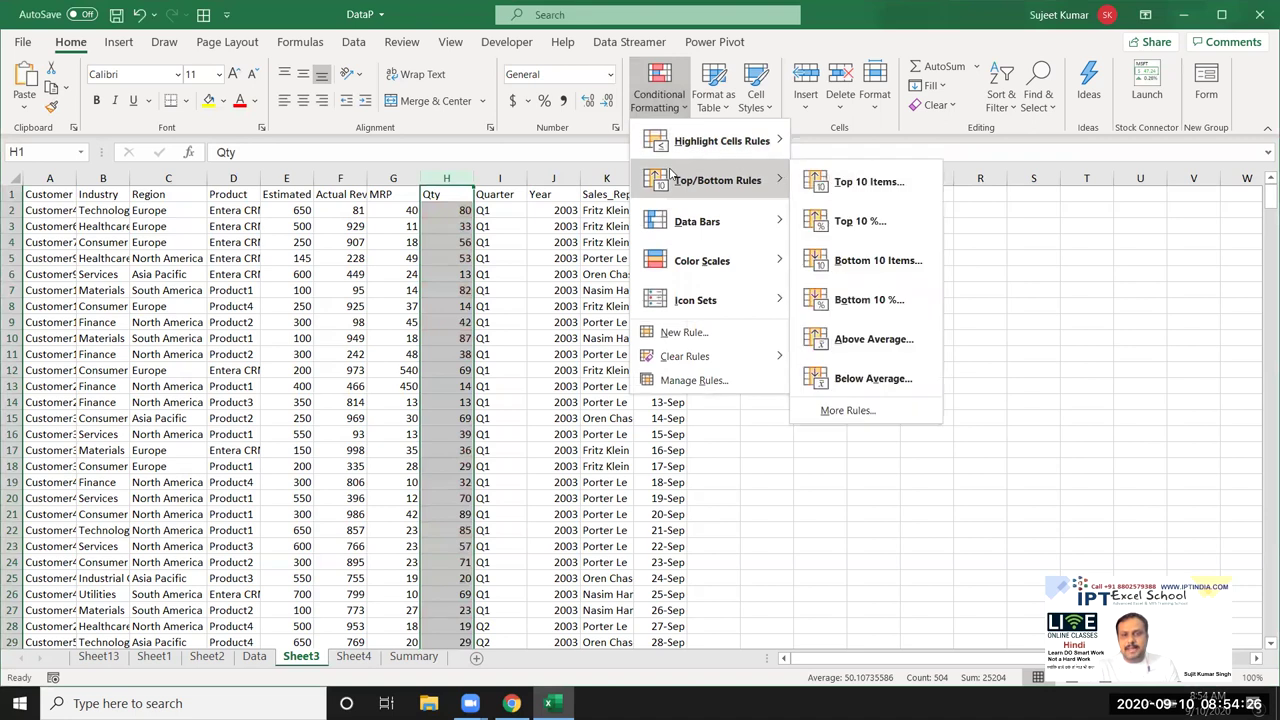
{"action": "mouse_move", "coordinate": [716, 180]}
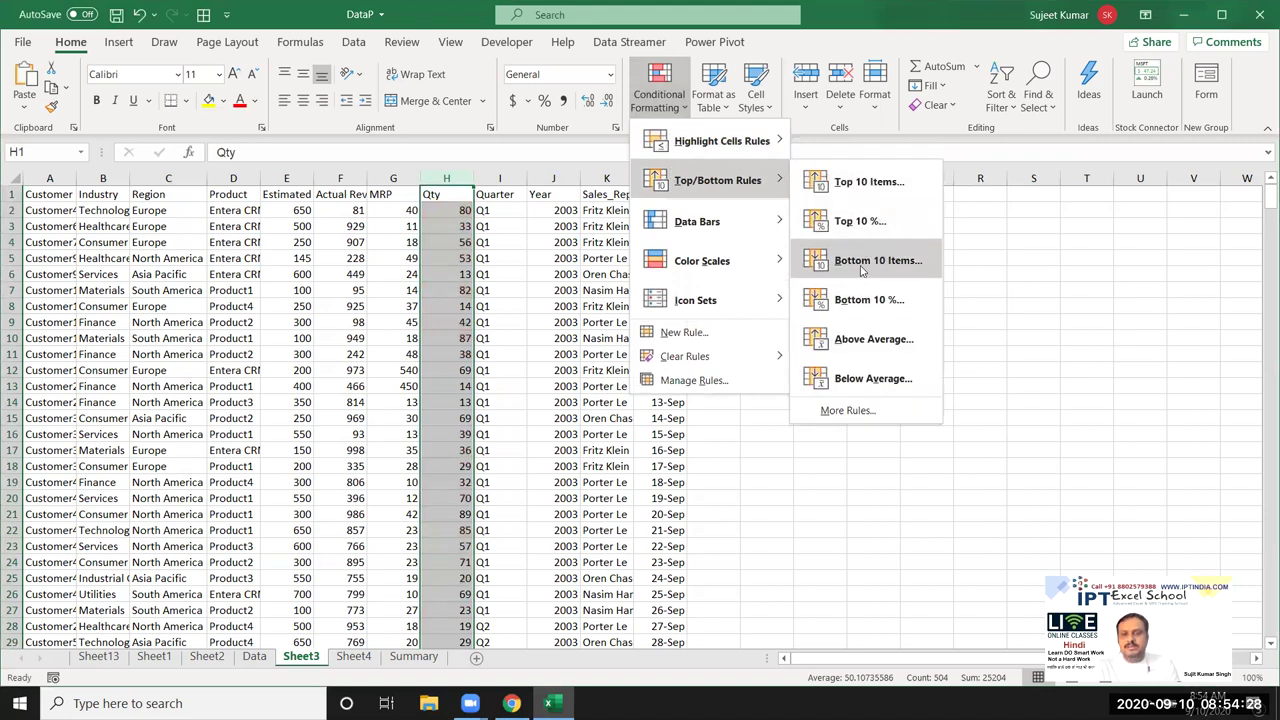
{"action": "left_click", "coordinate": [864, 274]}
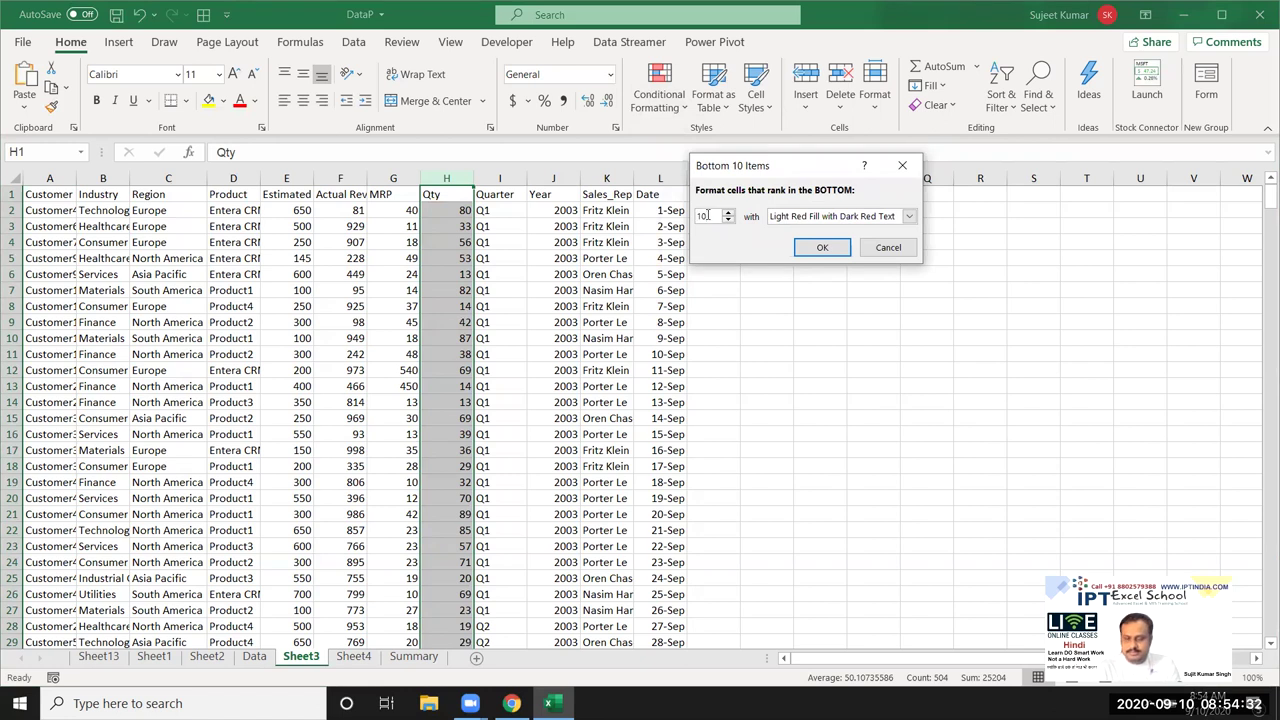
{"action": "type", "text": "0"}
{"action": "key", "text": "Escape"}
{"action": "left_click", "coordinate": [659, 92]}
{"action": "mouse_move", "coordinate": [717, 180]}
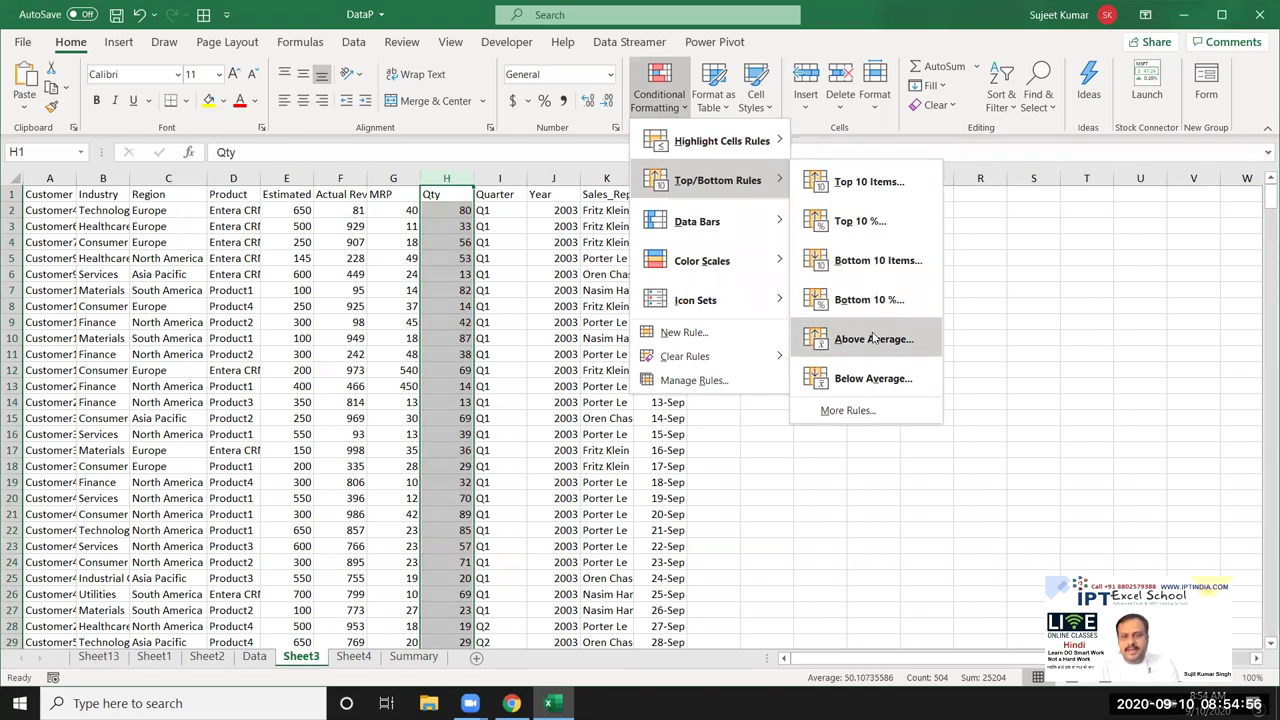
{"action": "left_click", "coordinate": [461, 272]}
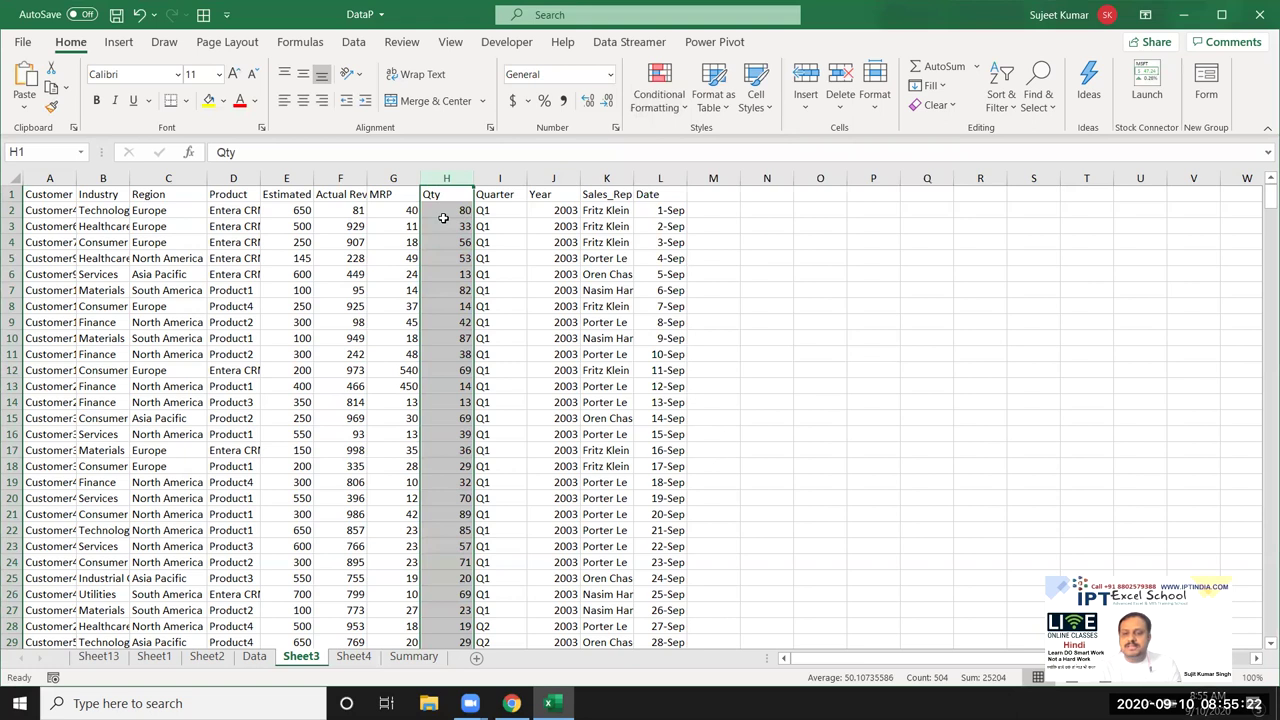
{"action": "left_click", "coordinate": [634, 104]}
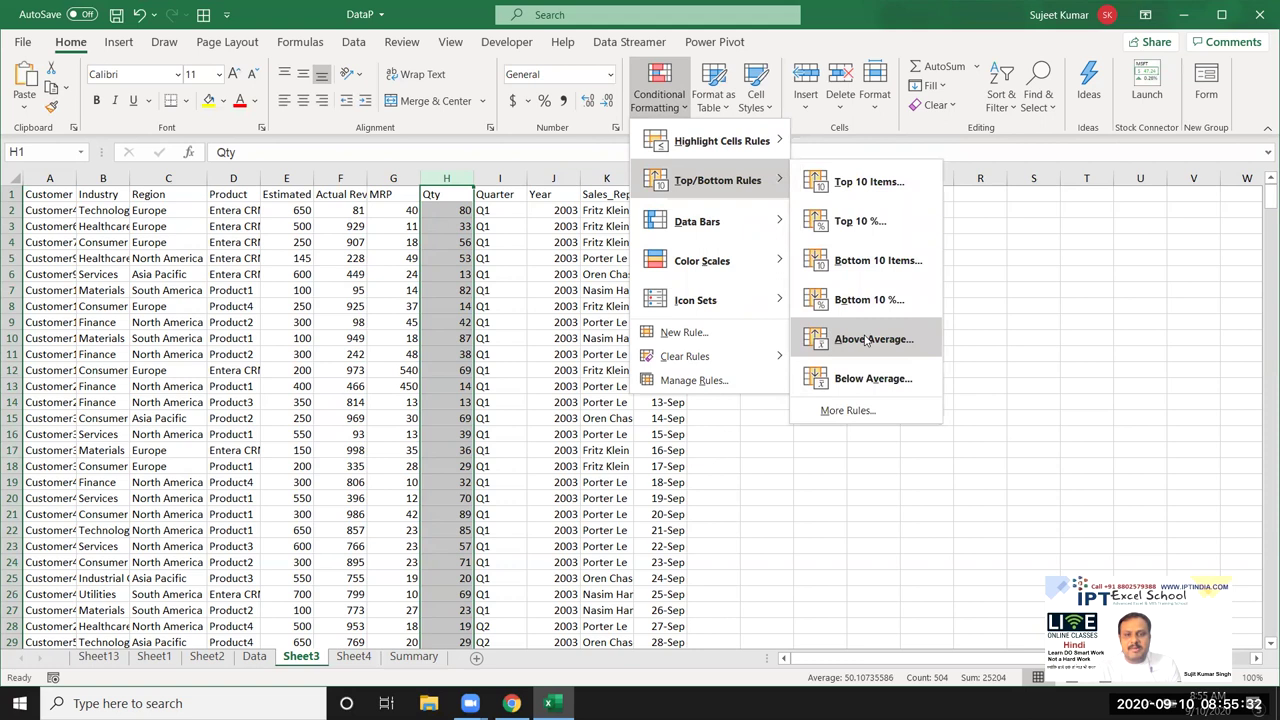
{"action": "left_click", "coordinate": [862, 339]}
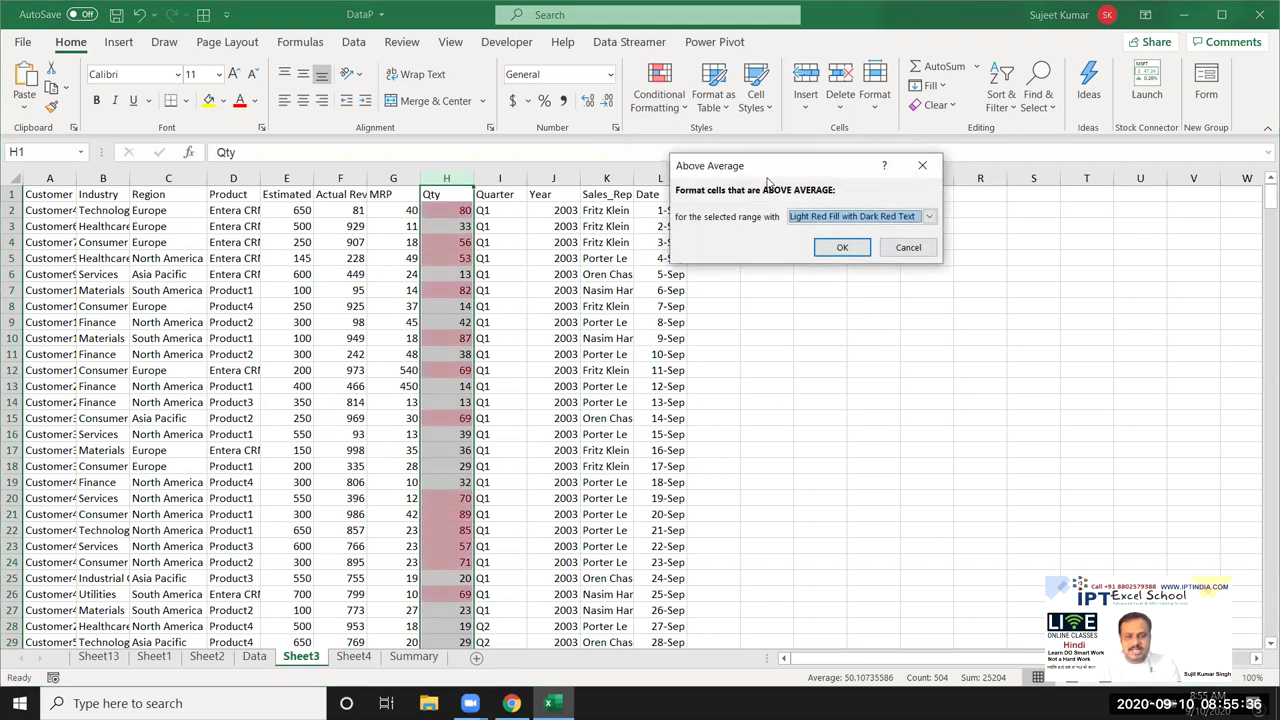
{"action": "key", "text": "Escape"}
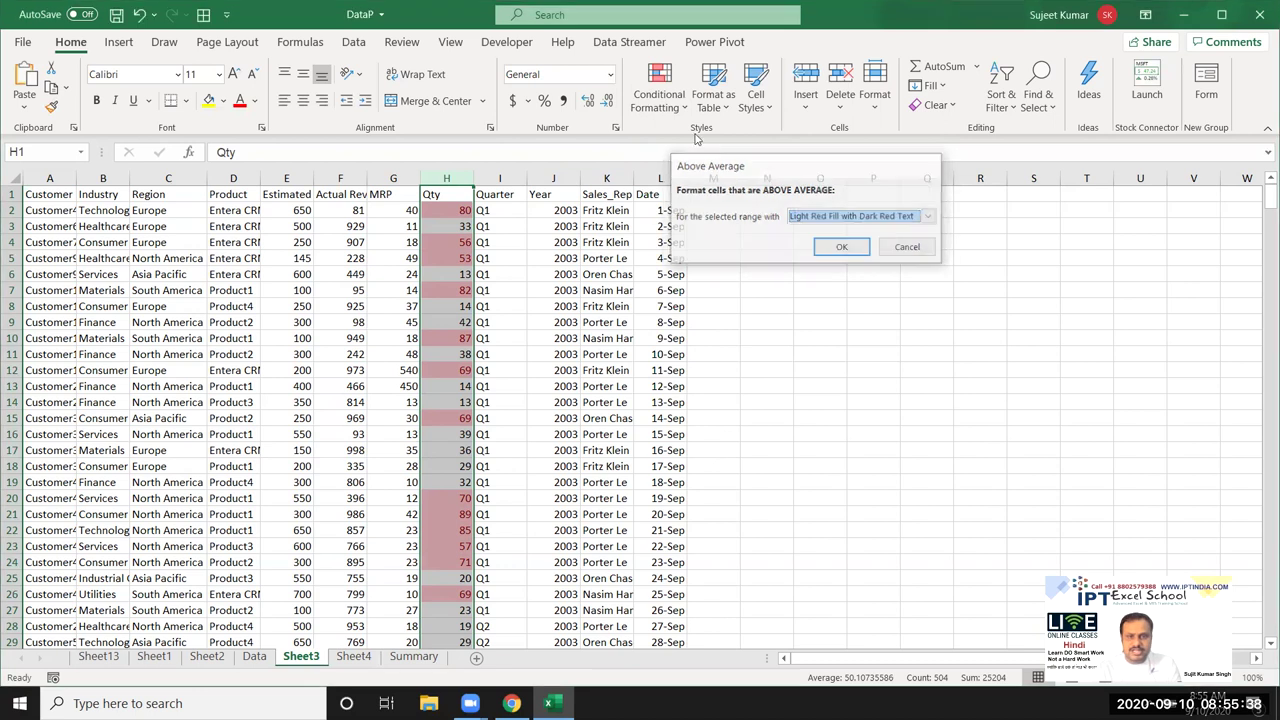
{"action": "left_click", "coordinate": [658, 95]}
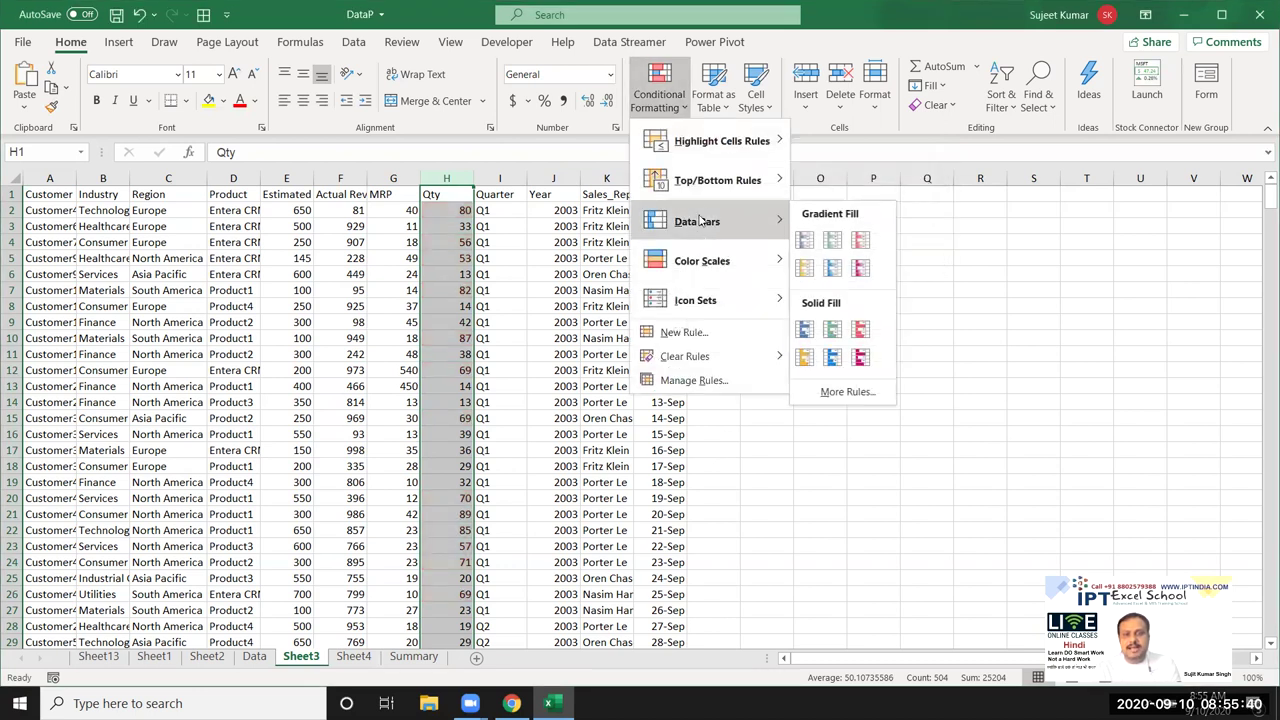
{"action": "mouse_move", "coordinate": [716, 180]}
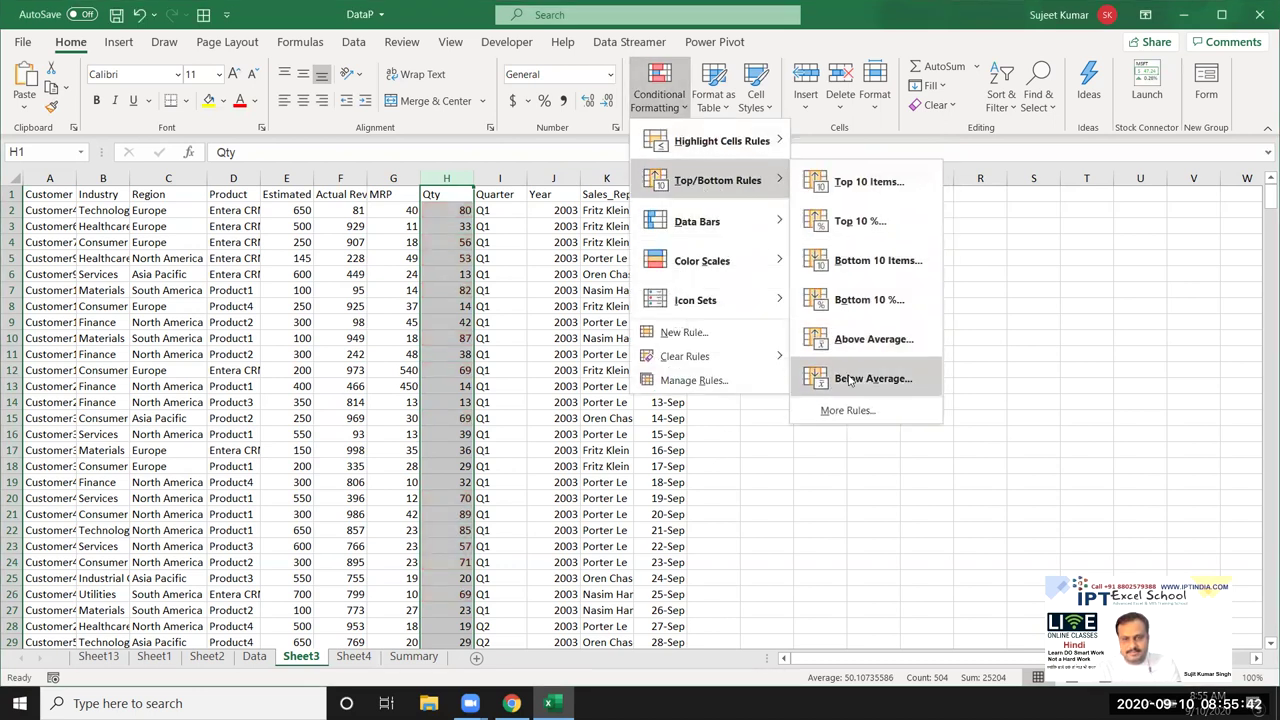
Cancel the Below Average highlight on the Qty values and preview green gradient data bars instead
{"action": "left_click", "coordinate": [848, 378]}
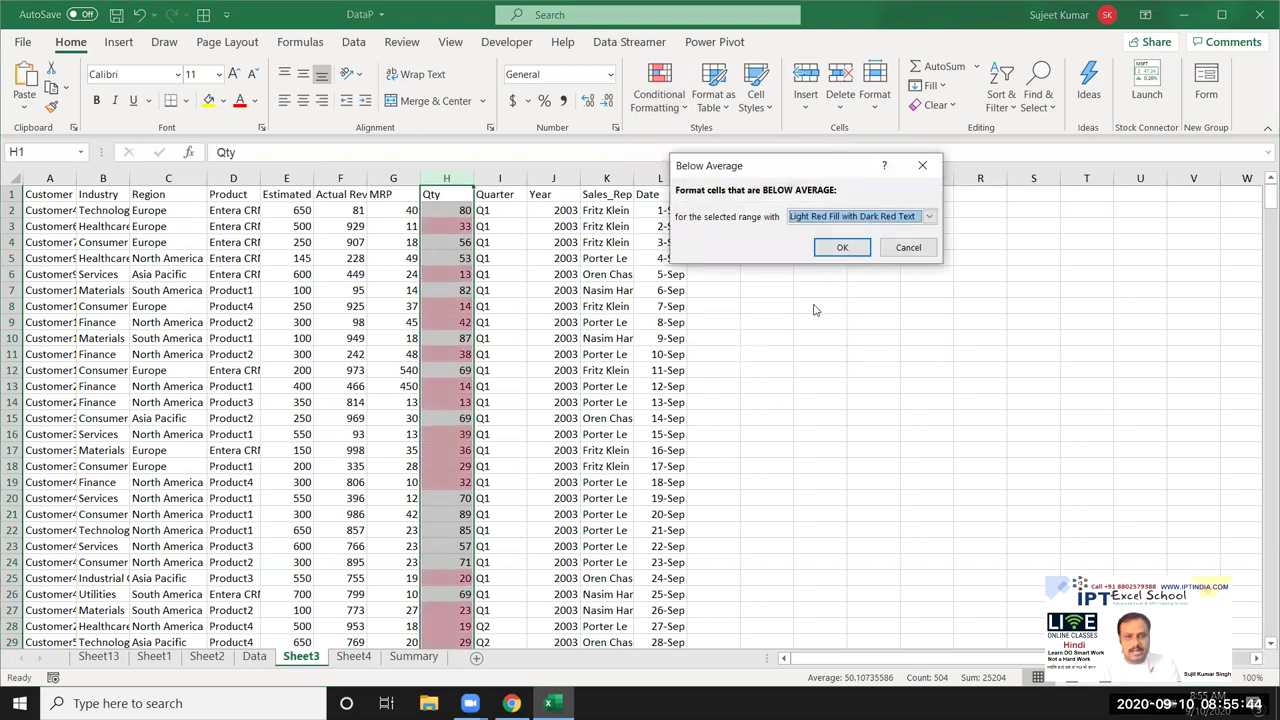
{"action": "key", "text": "Escape"}
{"action": "left_click", "coordinate": [670, 105]}
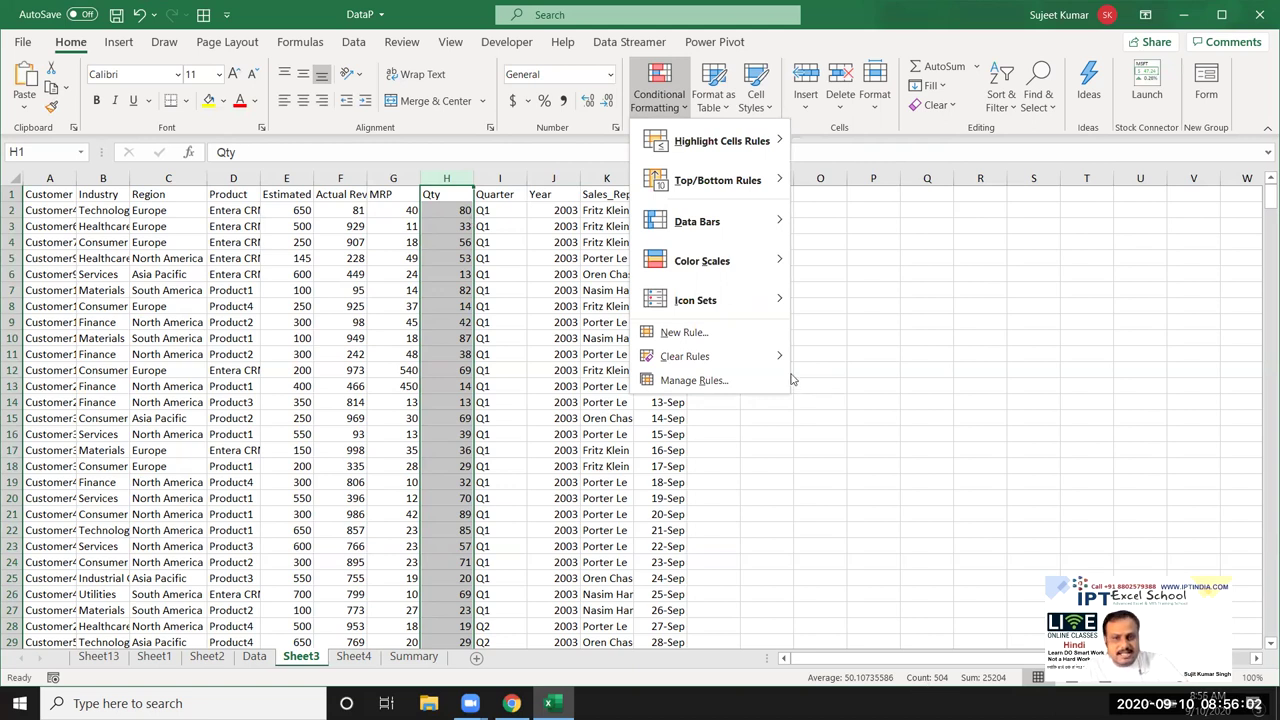
{"action": "mouse_move", "coordinate": [697, 221]}
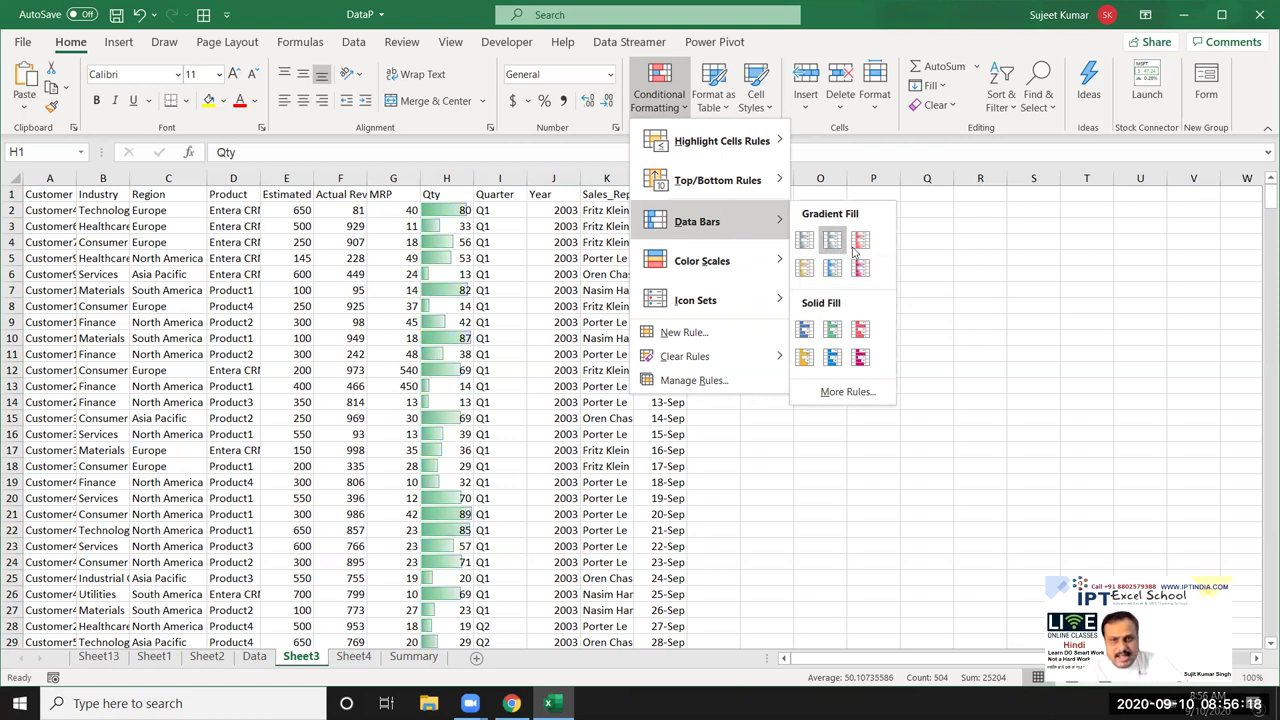
On Sheet4, enter the numbers 1 through 10 down column J starting at J2
{"action": "left_click", "coordinate": [355, 657]}
{"action": "left_click", "coordinate": [355, 657]}
{"action": "left_click", "coordinate": [527, 210]}
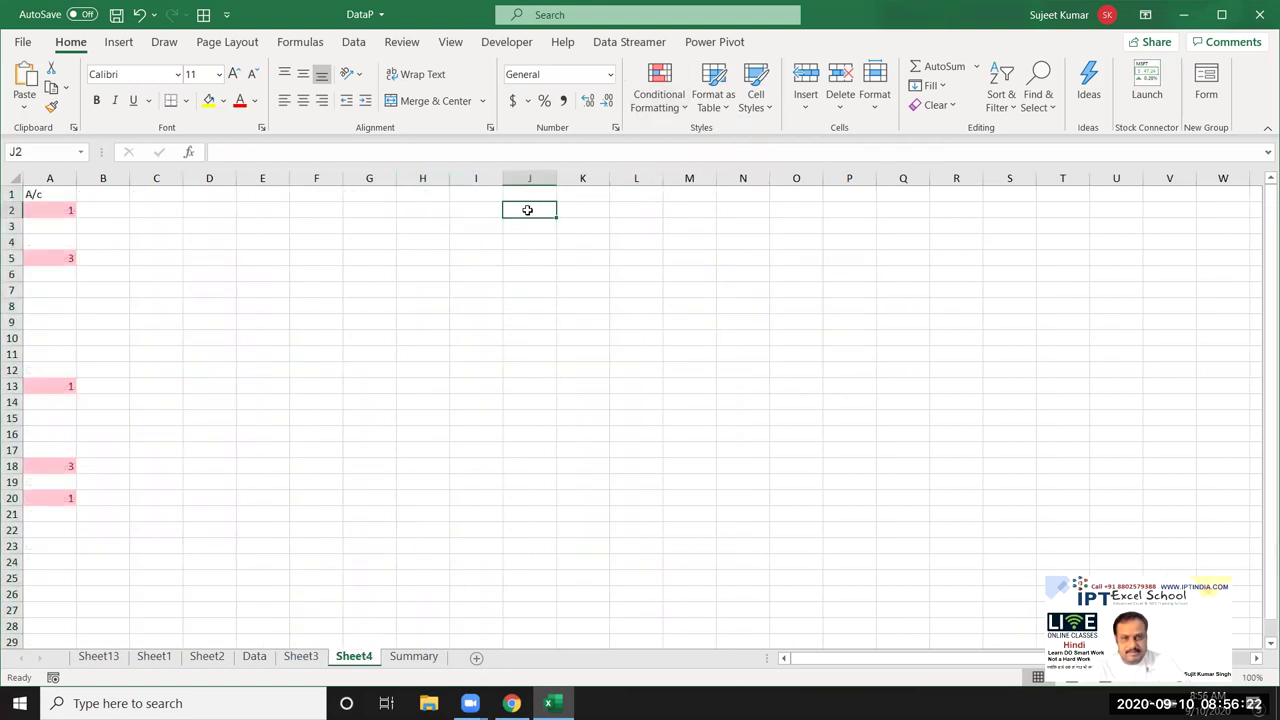
{"action": "type", "text": "1 2 3 4 5 6 7 "}
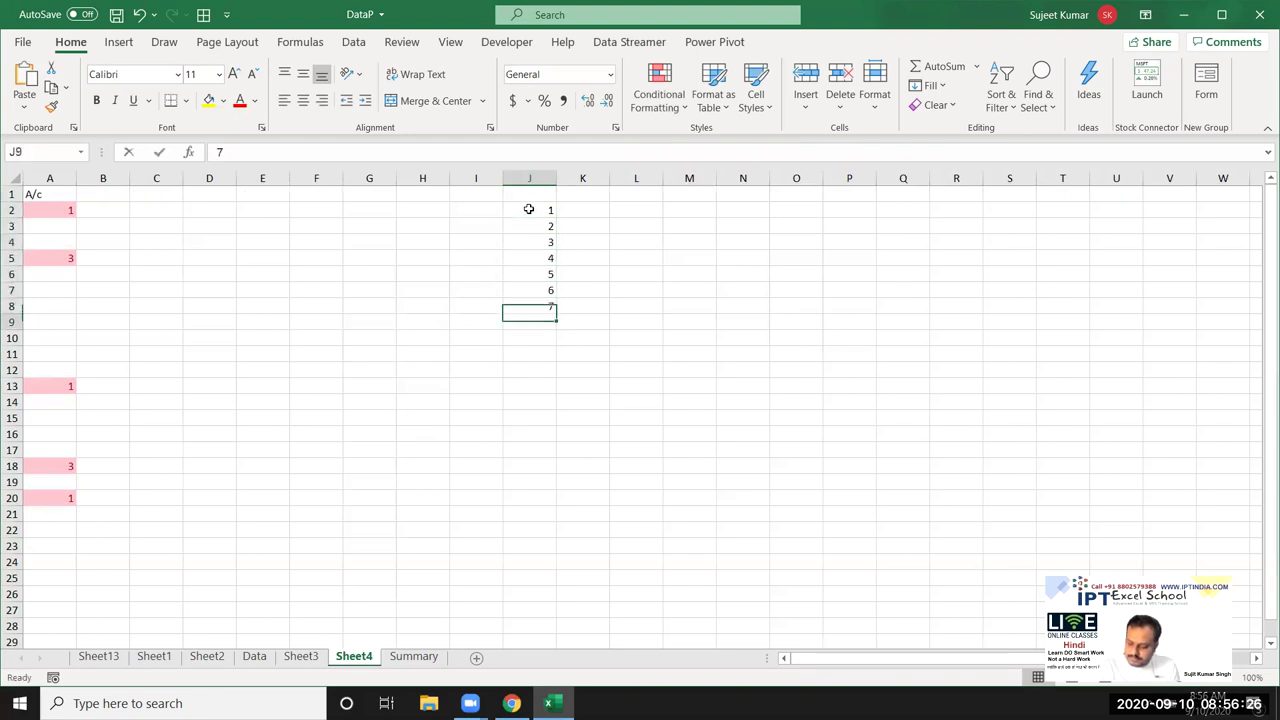
{"action": "type", "text": "38"}
{"action": "key", "text": "Return"}
{"action": "type", "text": "9"}
{"action": "key", "text": "Return"}
{"action": "type", "text": "10"}
Correct J9 to 8 and select J2:J11 for conditional formatting
{"action": "key", "text": "Return"}
{"action": "key", "text": "Up"}
{"action": "key", "text": "Up"}
{"action": "key", "text": "Up"}
{"action": "type", "text": "8"}
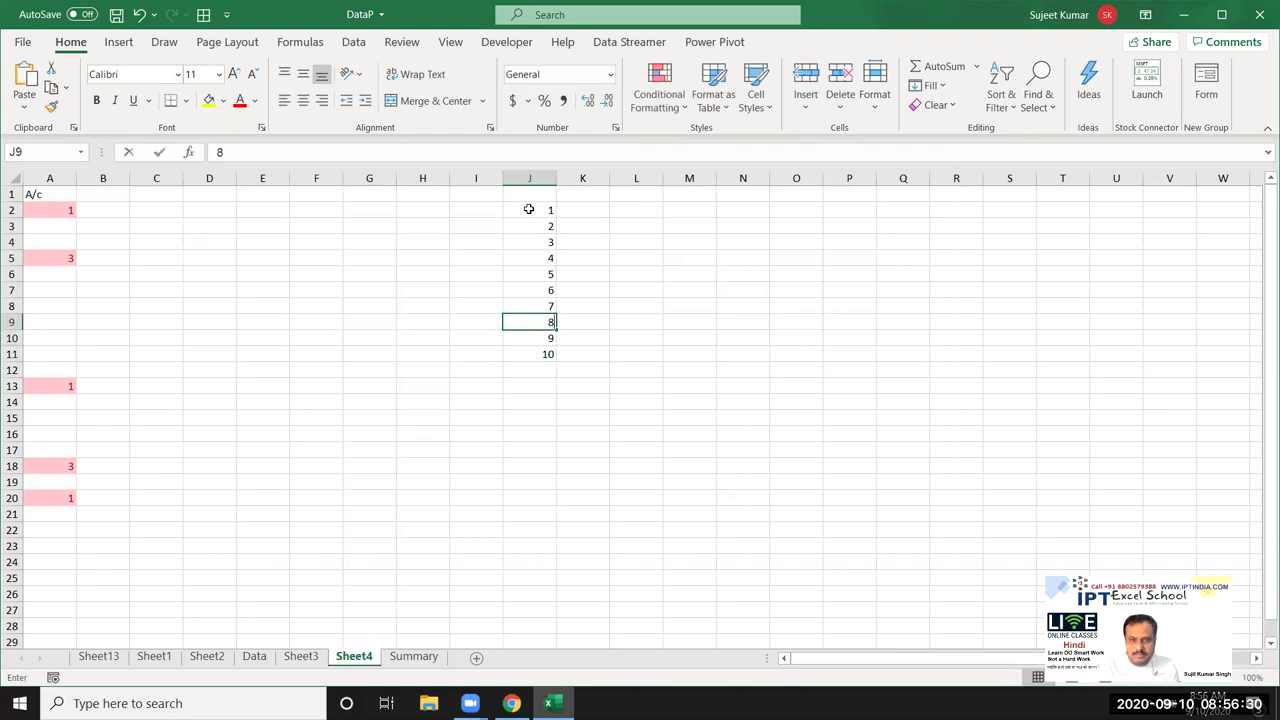
{"action": "left_click", "coordinate": [620, 240]}
{"action": "left_click_drag", "start_coordinate": [530, 210], "coordinate": [528, 356]}
{"action": "left_click", "coordinate": [659, 94]}
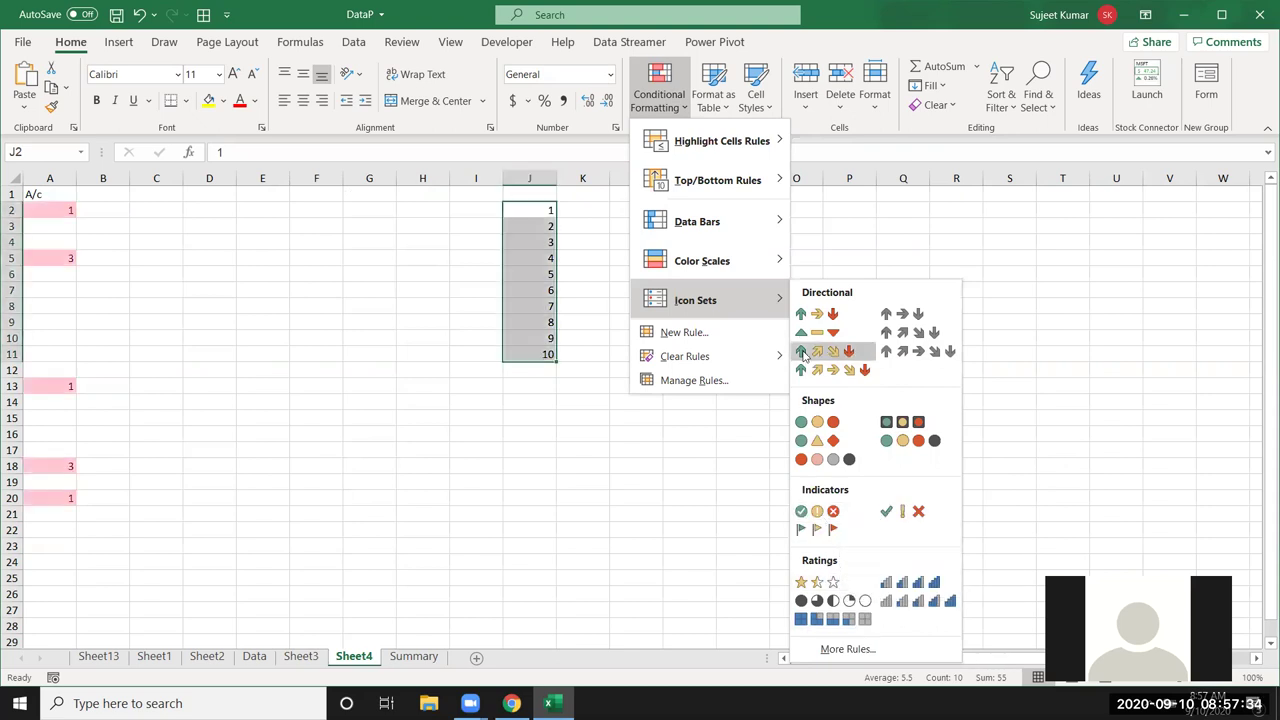
{"action": "mouse_move", "coordinate": [702, 261]}
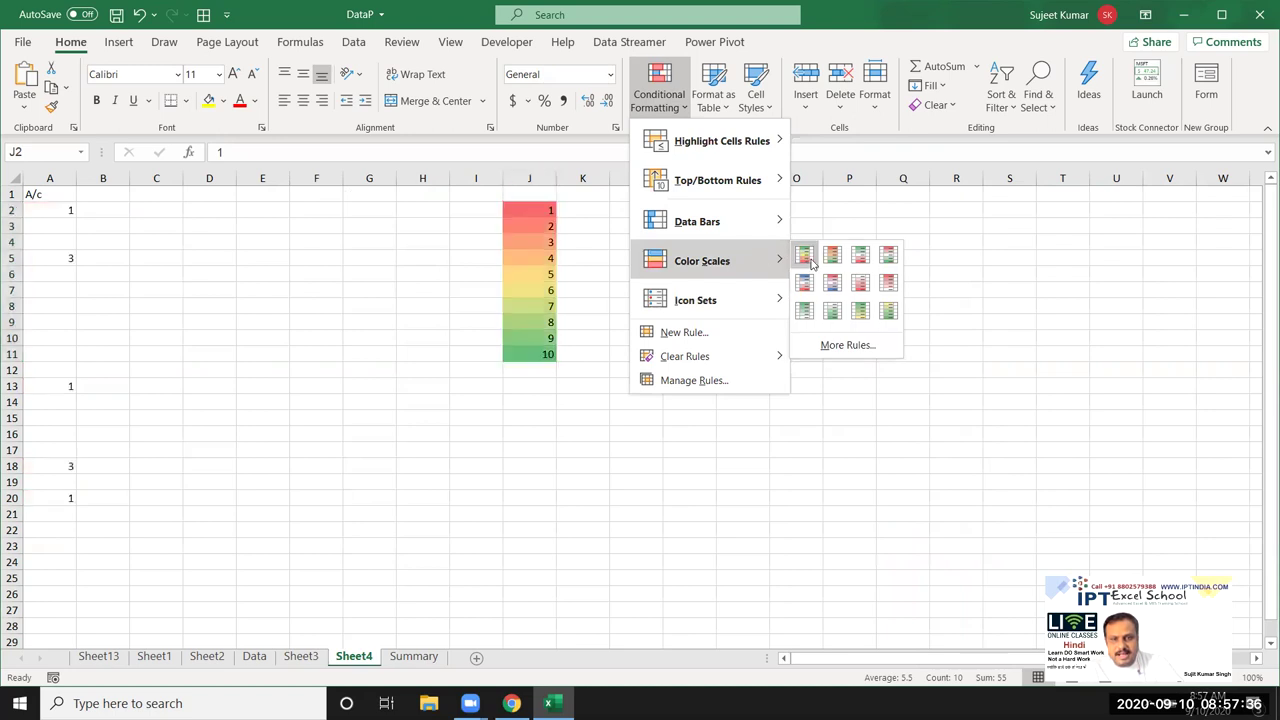
Apply the Red-Yellow-Green color scale to J2:J11 and open its rule for editing
{"action": "left_click", "coordinate": [806, 258]}
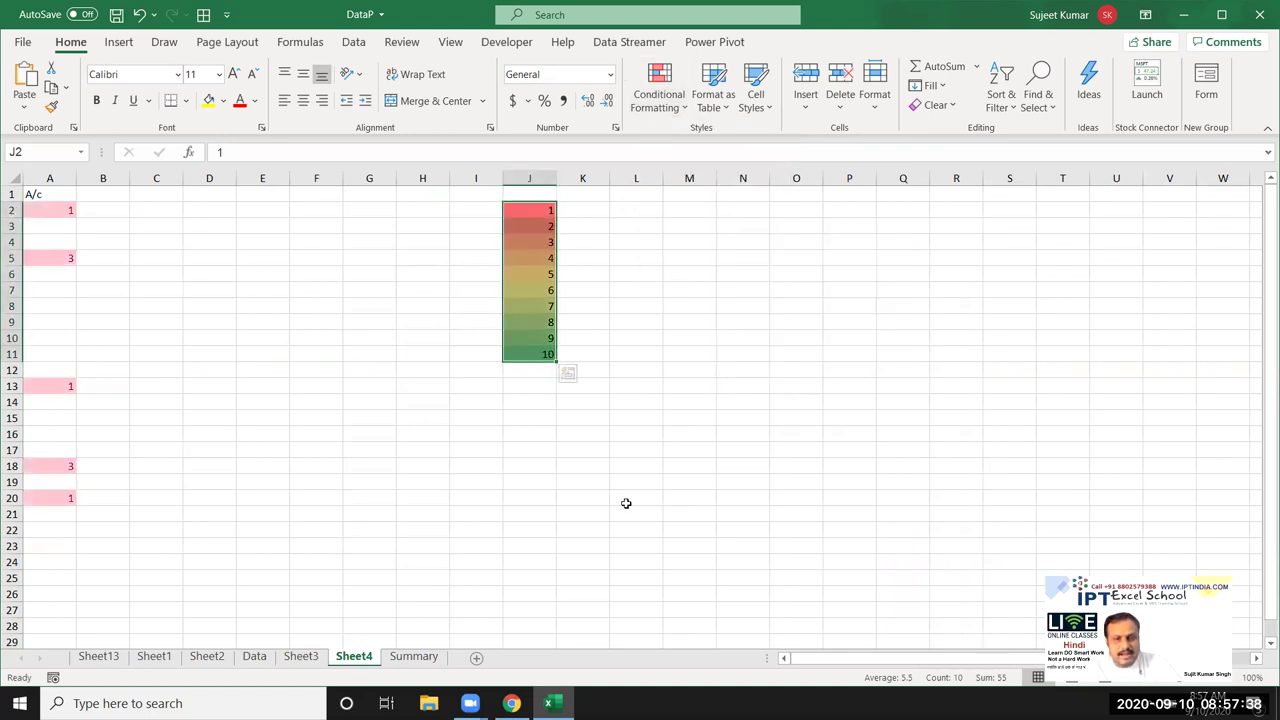
{"action": "left_click", "coordinate": [659, 95]}
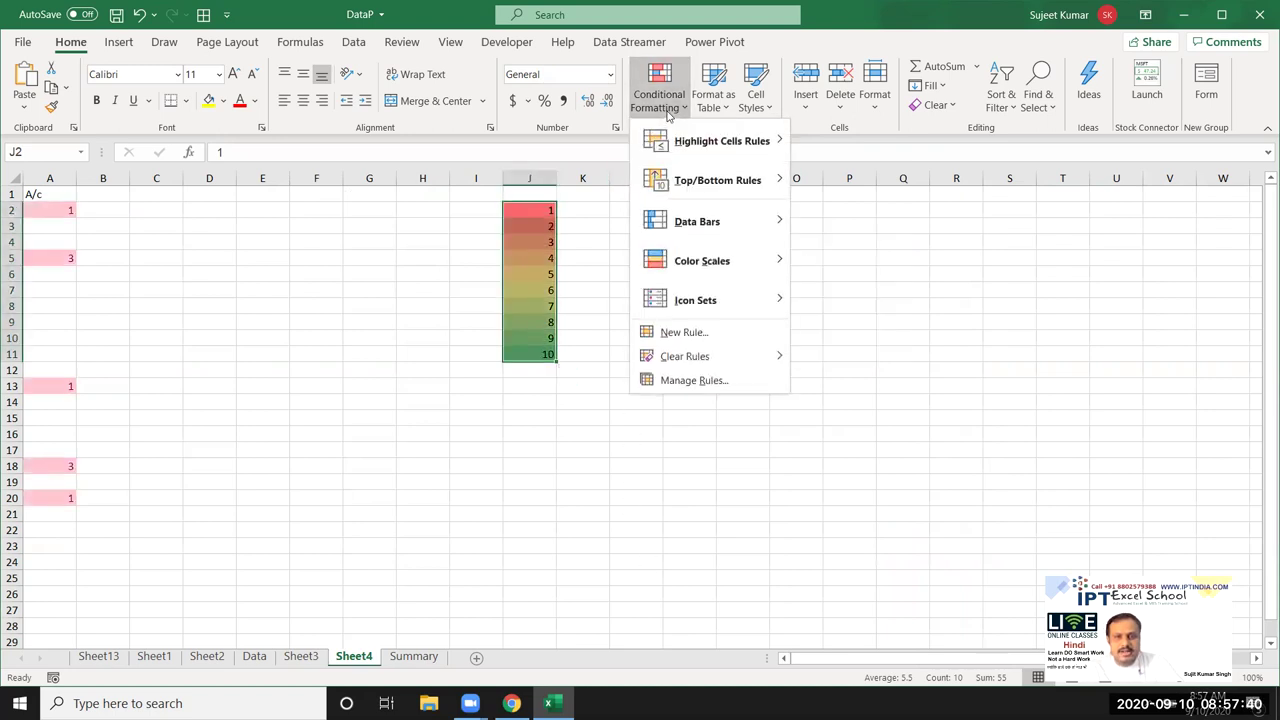
{"action": "left_click", "coordinate": [727, 380]}
{"action": "double_click", "coordinate": [727, 217]}
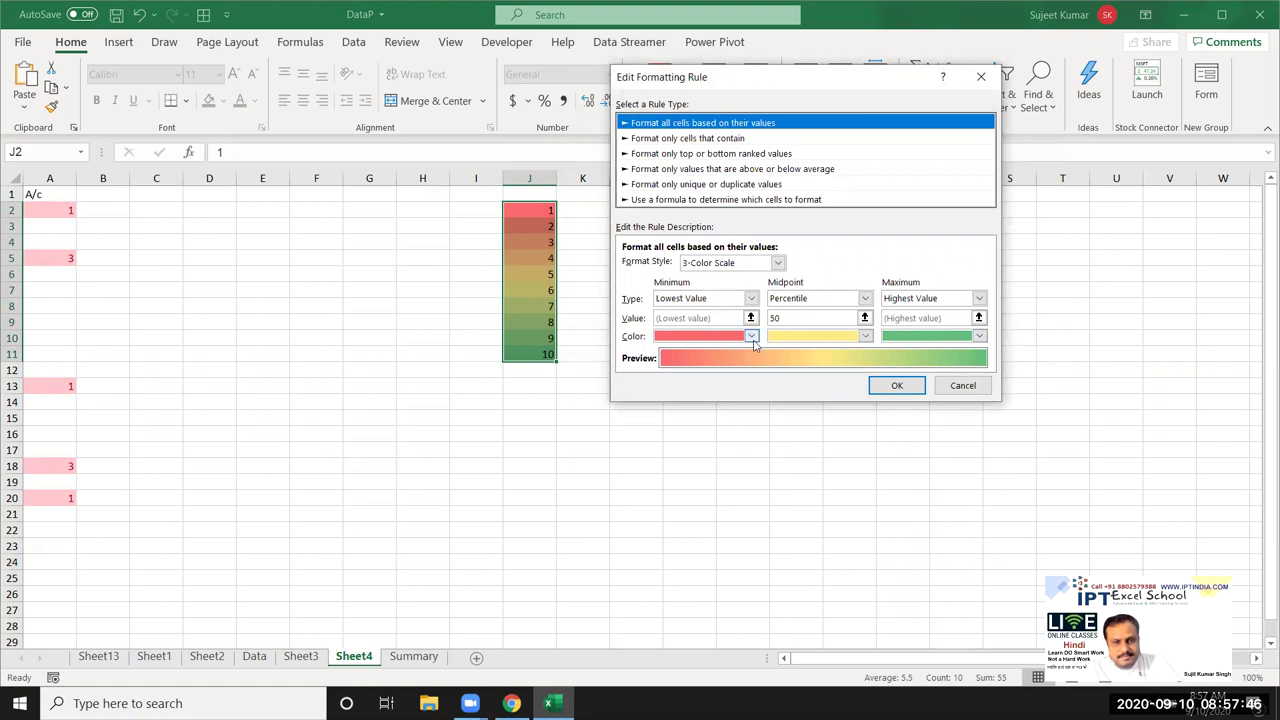
Change the color scale's highest-value color to dark blue and apply the edited rule
{"action": "left_click", "coordinate": [751, 337]}
{"action": "left_click", "coordinate": [864, 339]}
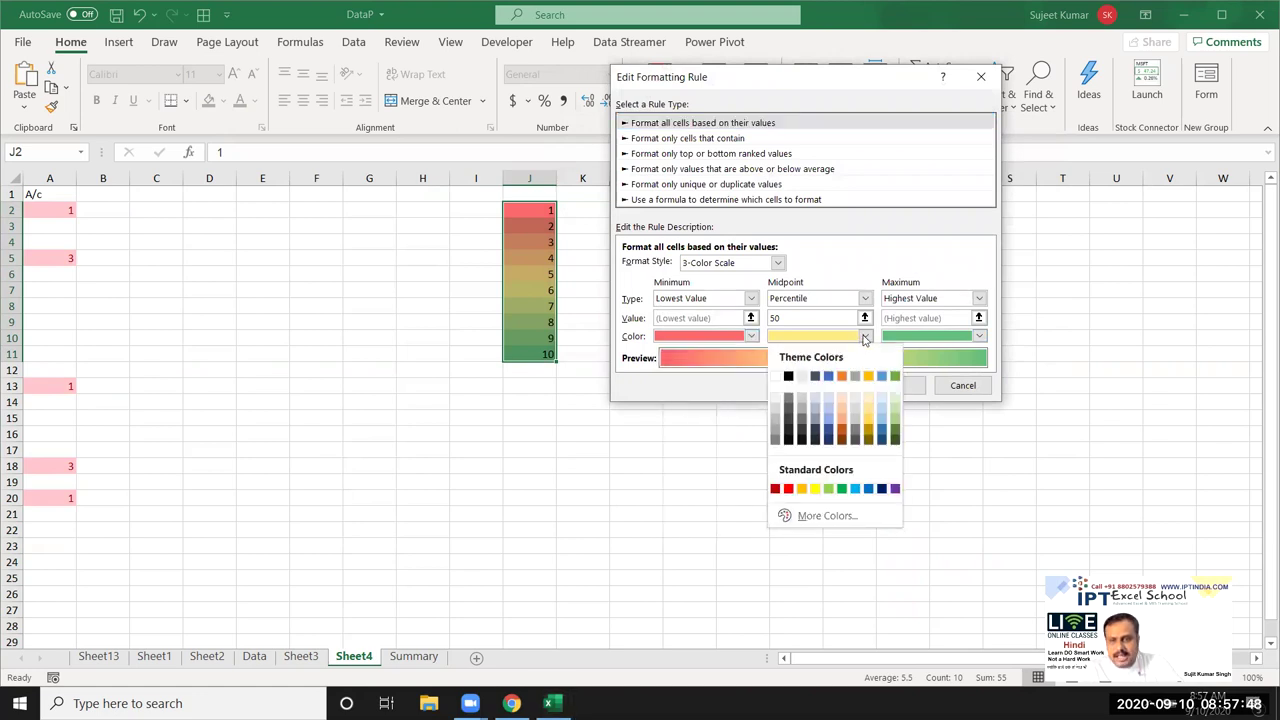
{"action": "left_click", "coordinate": [980, 338]}
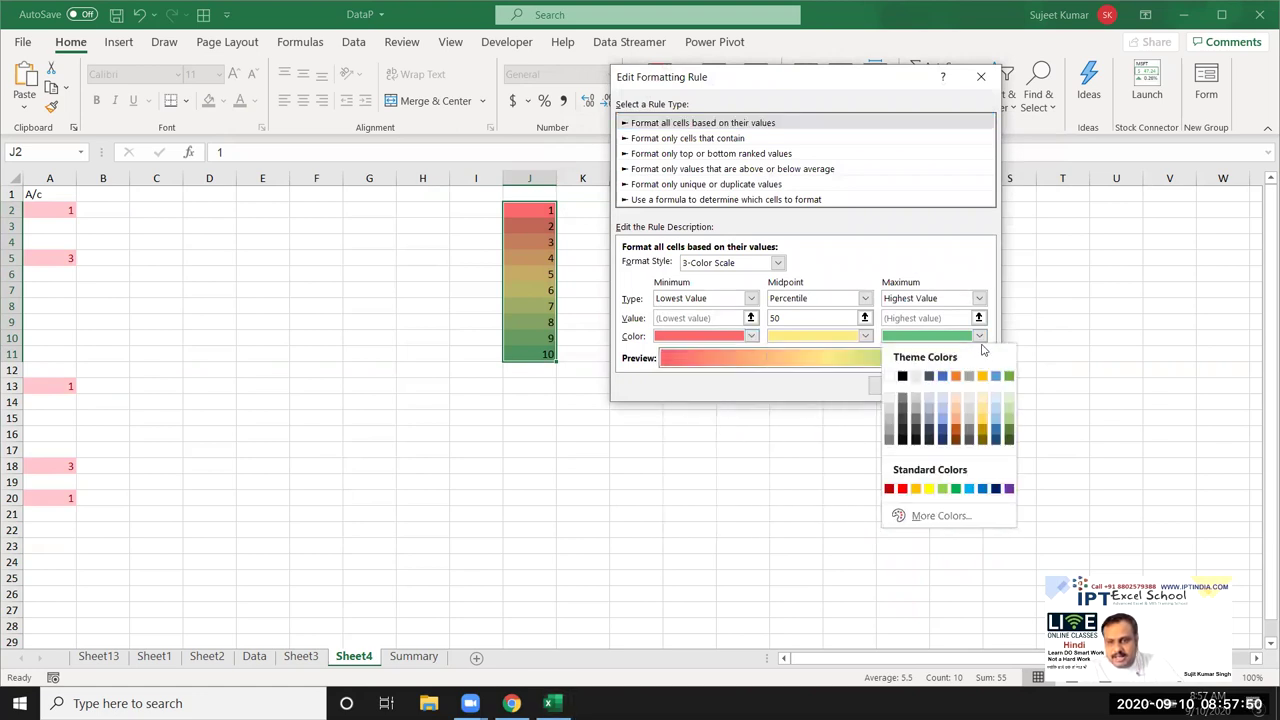
{"action": "left_click", "coordinate": [996, 489]}
{"action": "left_click", "coordinate": [897, 385]}
{"action": "left_click", "coordinate": [1029, 340]}
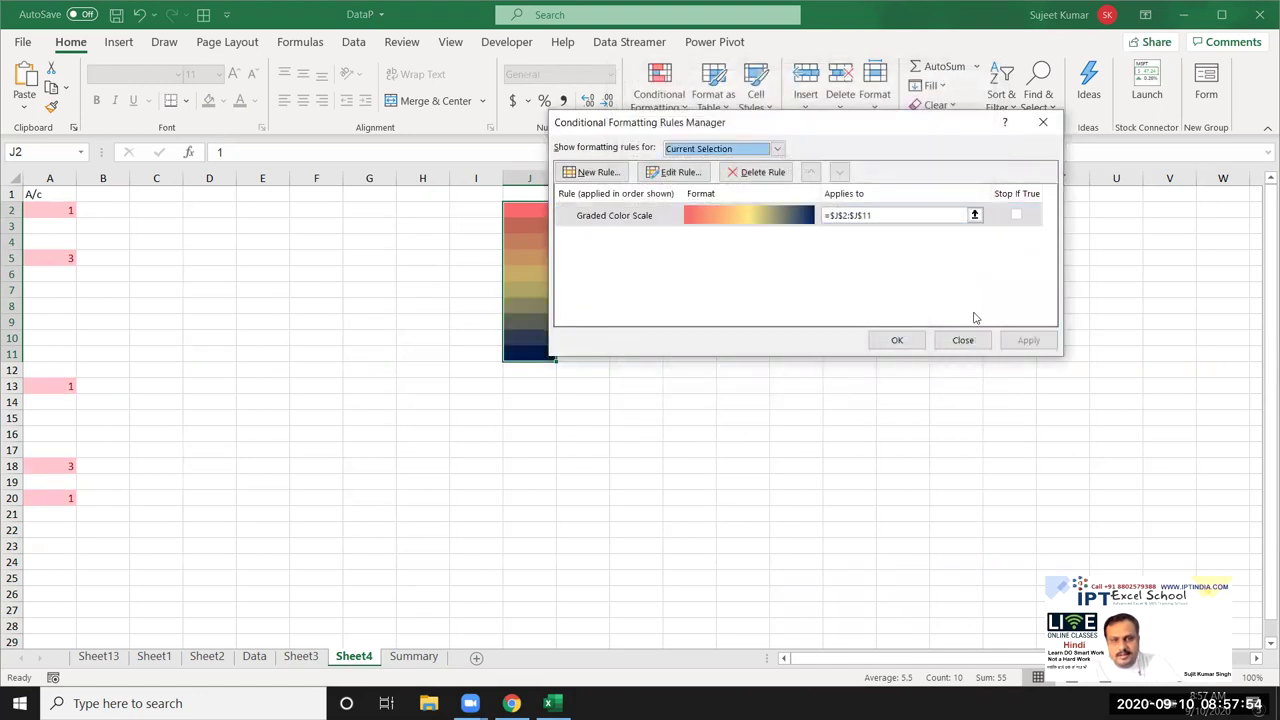
{"action": "left_click_drag", "start_coordinate": [777, 130], "coordinate": [916, 97]}
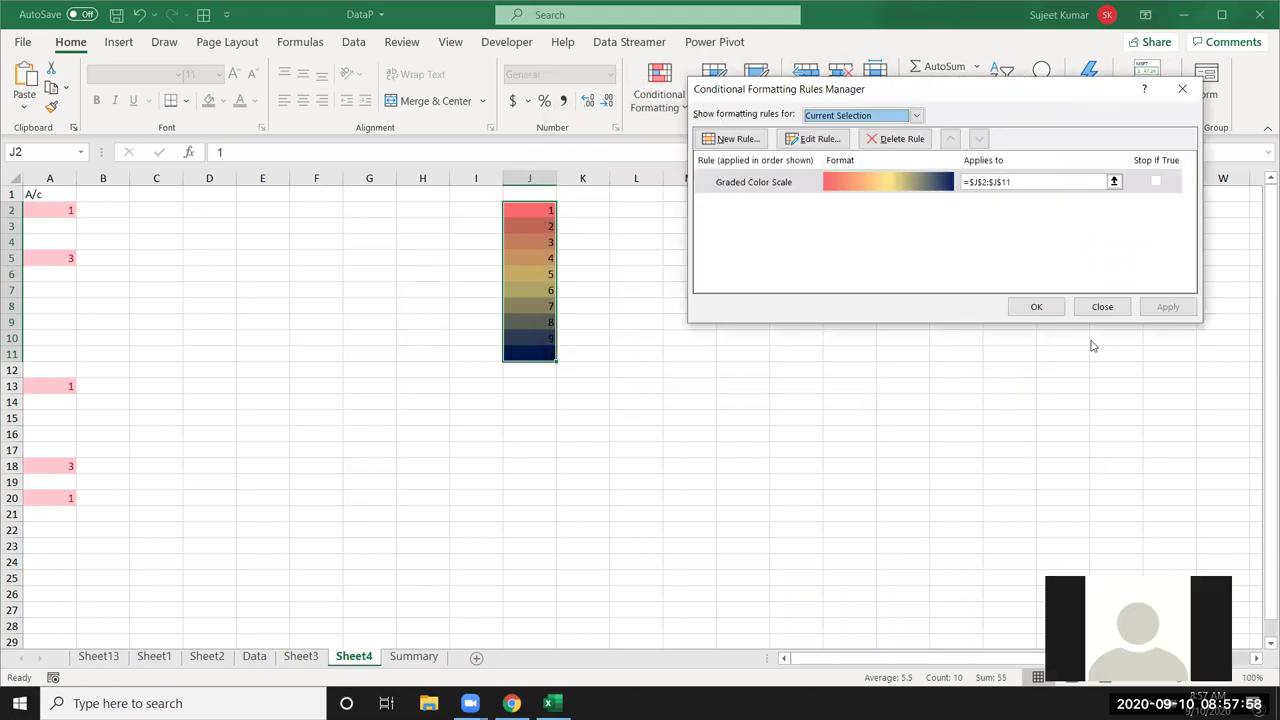
{"action": "left_click", "coordinate": [1102, 307]}
{"action": "left_click", "coordinate": [659, 92]}
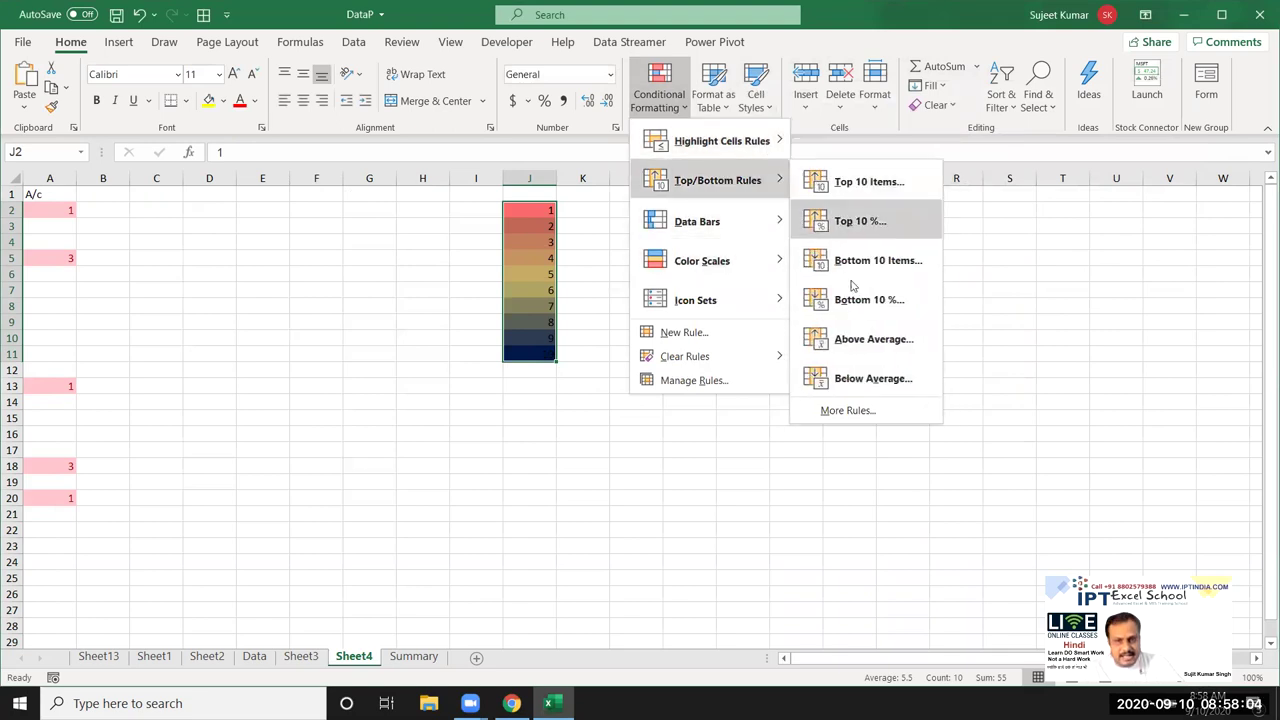
{"action": "mouse_move", "coordinate": [697, 221]}
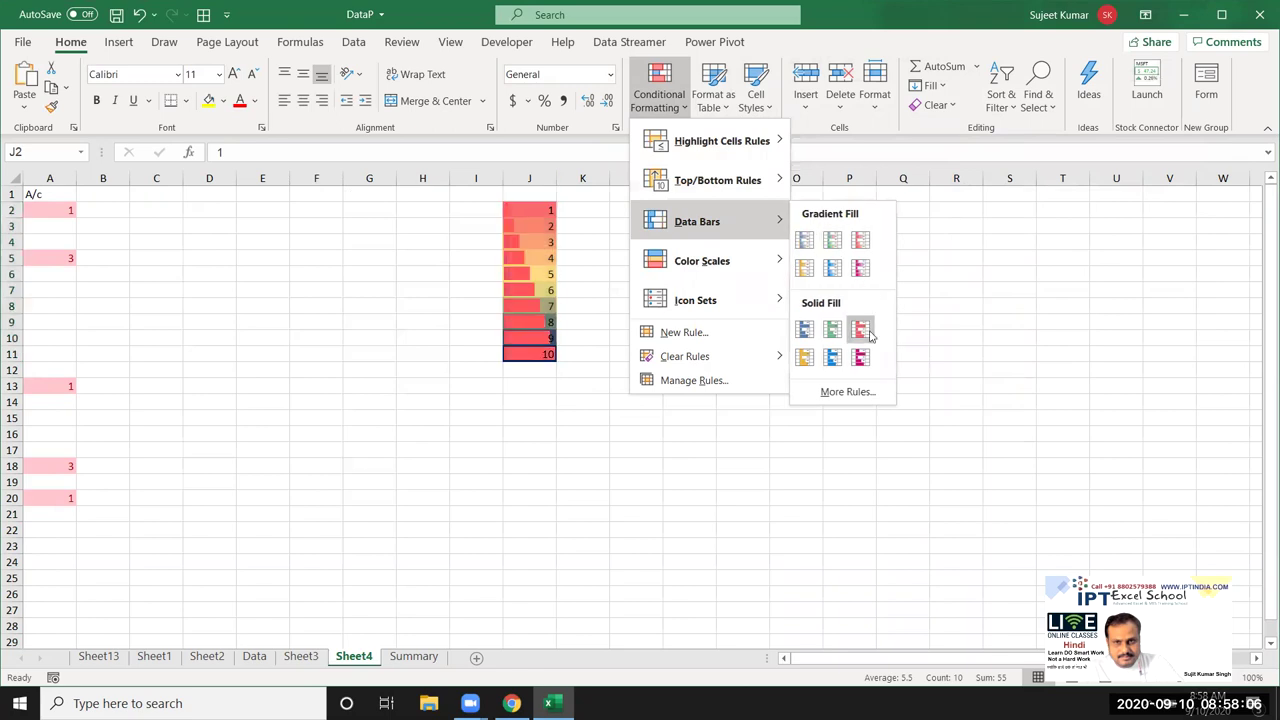
Load Gmail in a new Chrome tab and preview the Custom Formatting home work-.xlsx attachment
{"action": "key", "text": "alt+Tab"}
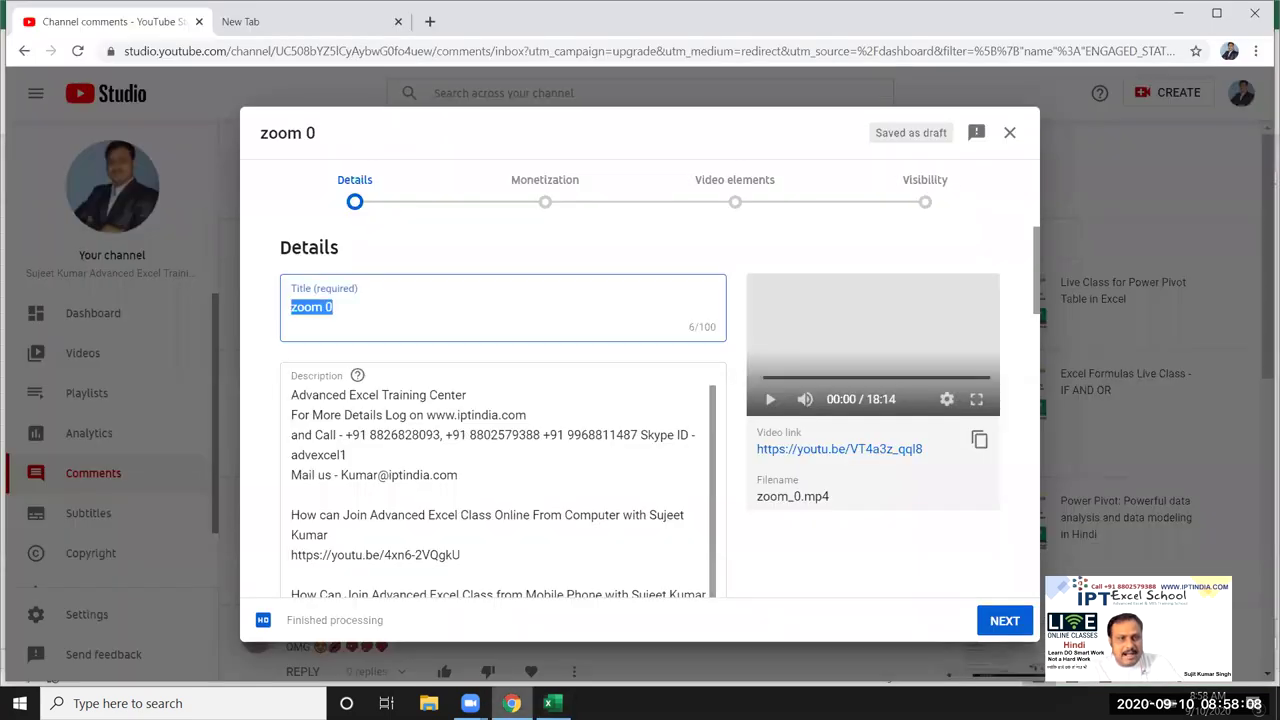
{"action": "left_click", "coordinate": [235, 21]}
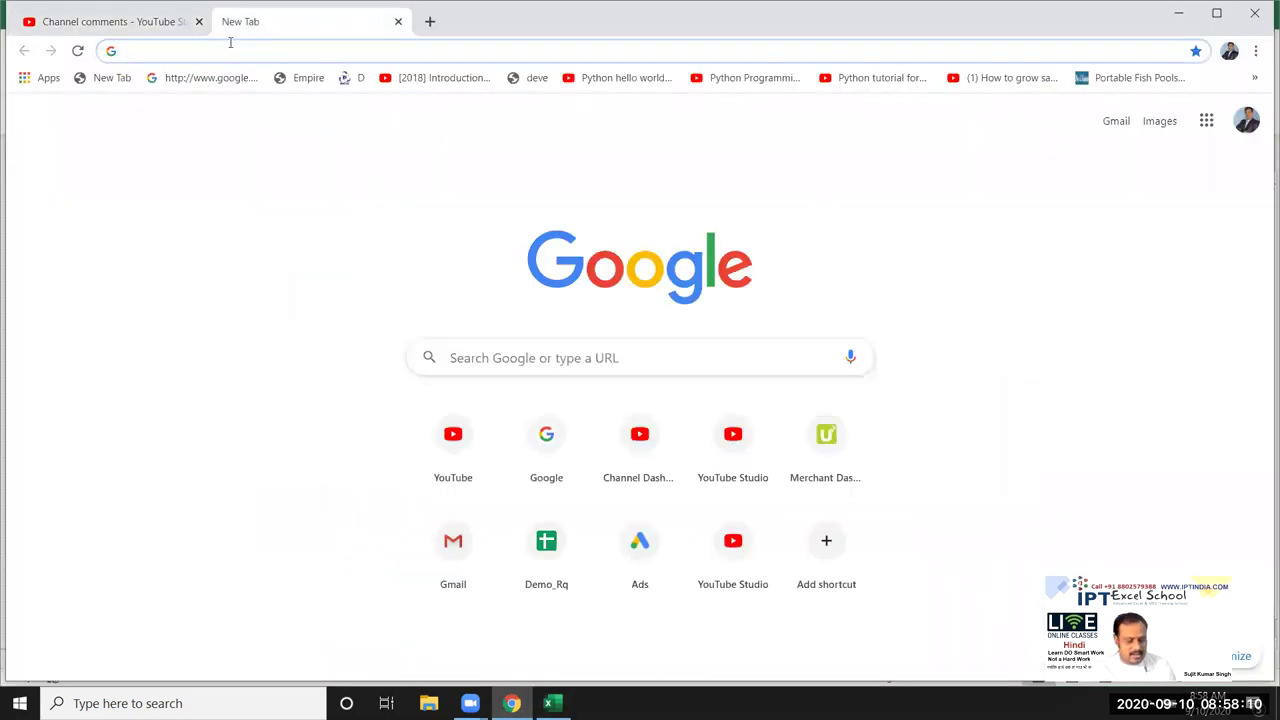
{"action": "type", "text": "gm"}
{"action": "key", "text": "Return"}
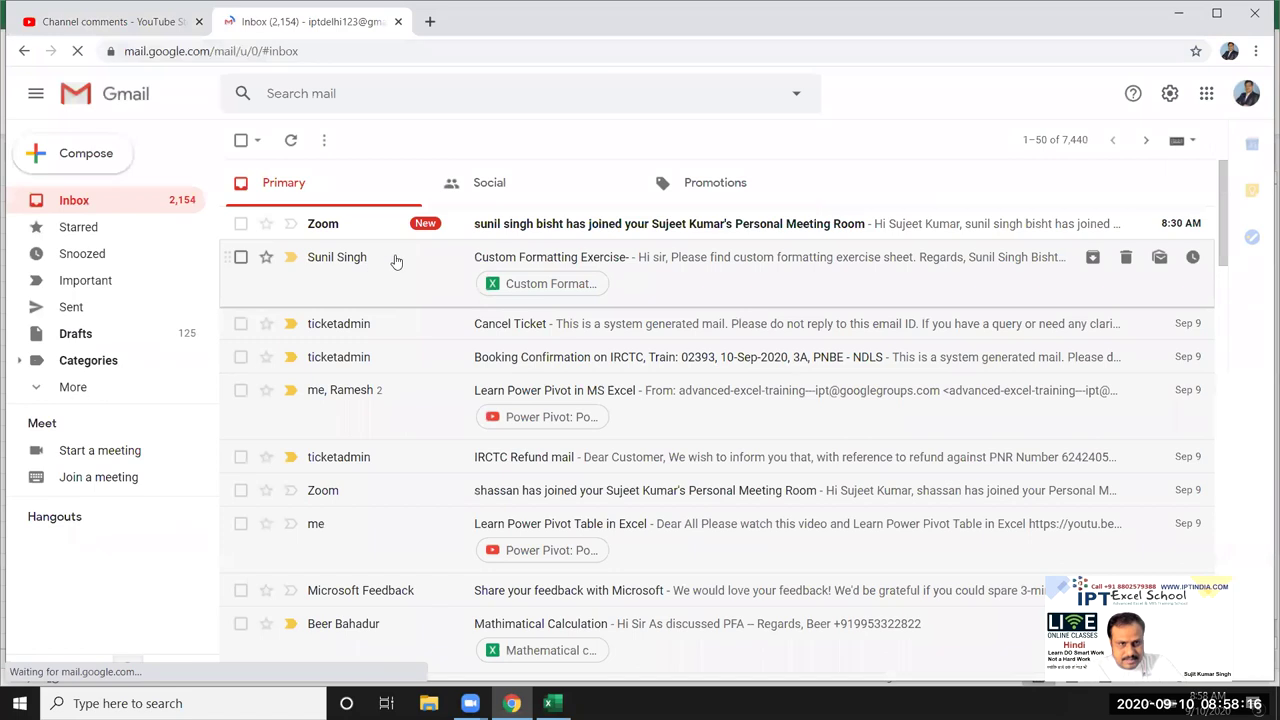
{"action": "left_click", "coordinate": [581, 287]}
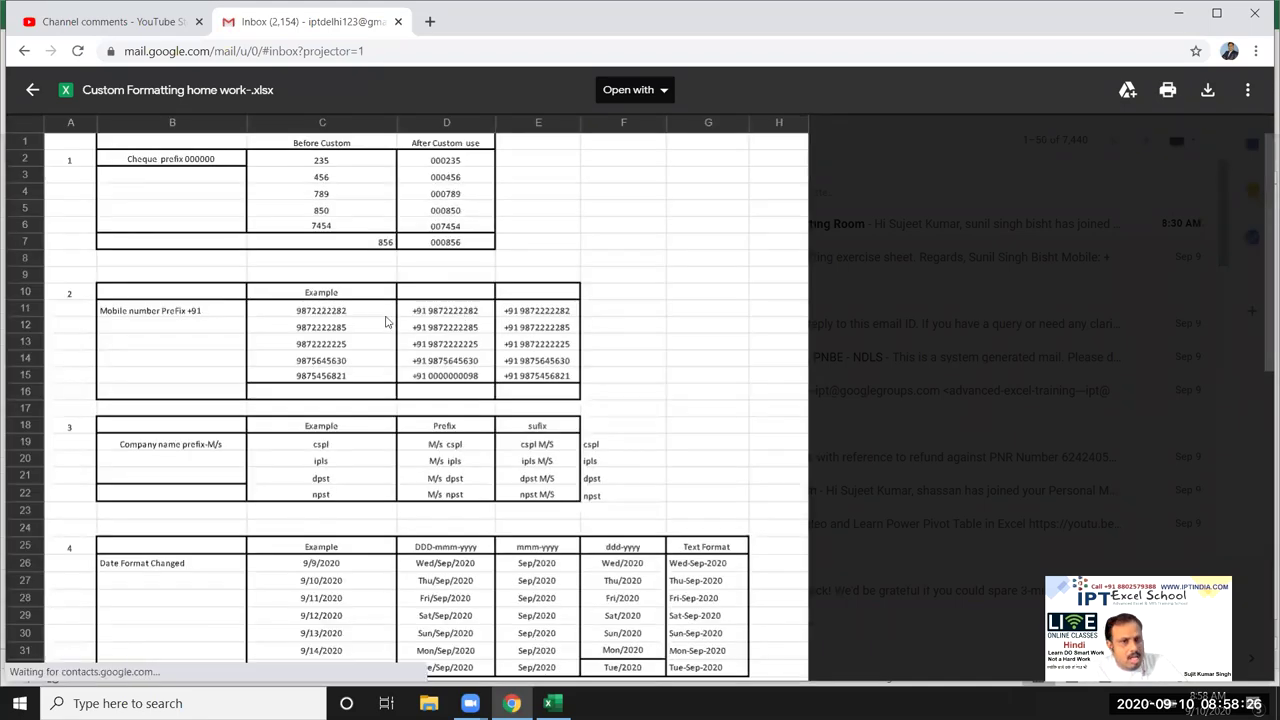
Scroll through the homework spreadsheet preview's format examples, then close it
{"action": "scroll", "coordinate": [409, 365], "scroll_direction": "down", "scroll_amount": 2}
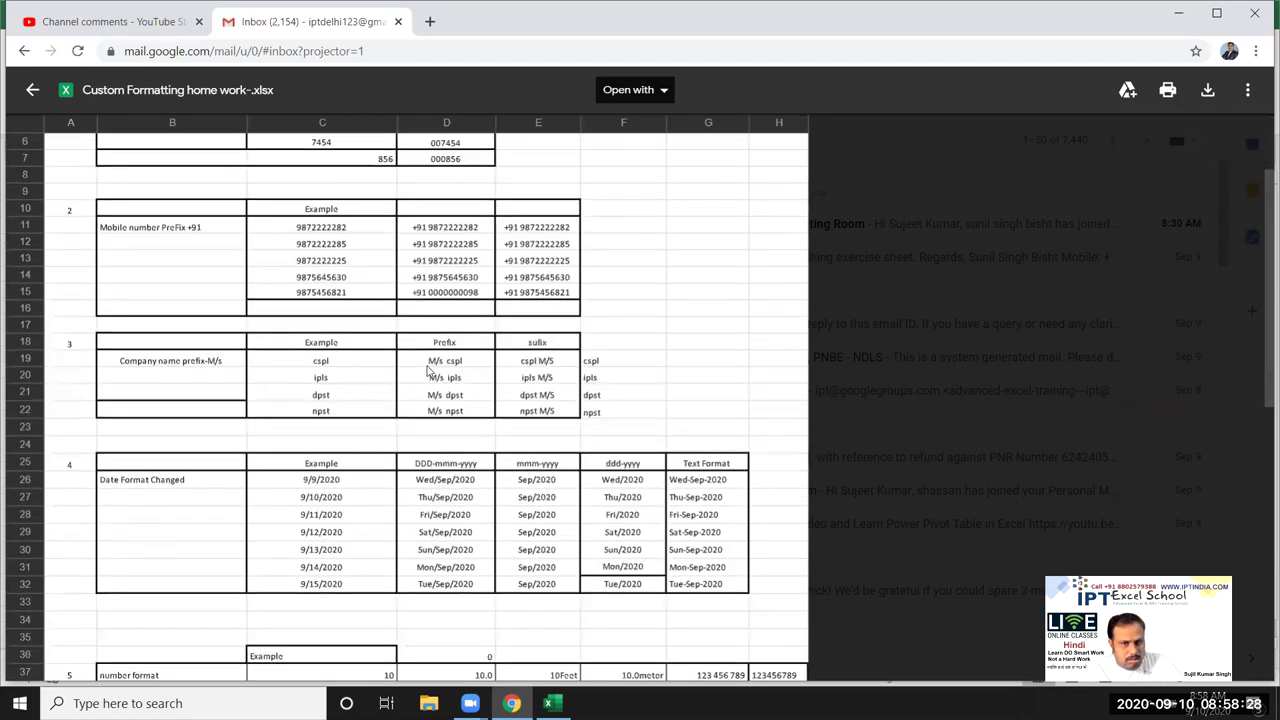
{"action": "scroll", "coordinate": [515, 470], "scroll_direction": "down", "scroll_amount": 2}
{"action": "scroll", "coordinate": [515, 470], "scroll_direction": "down", "scroll_amount": 1}
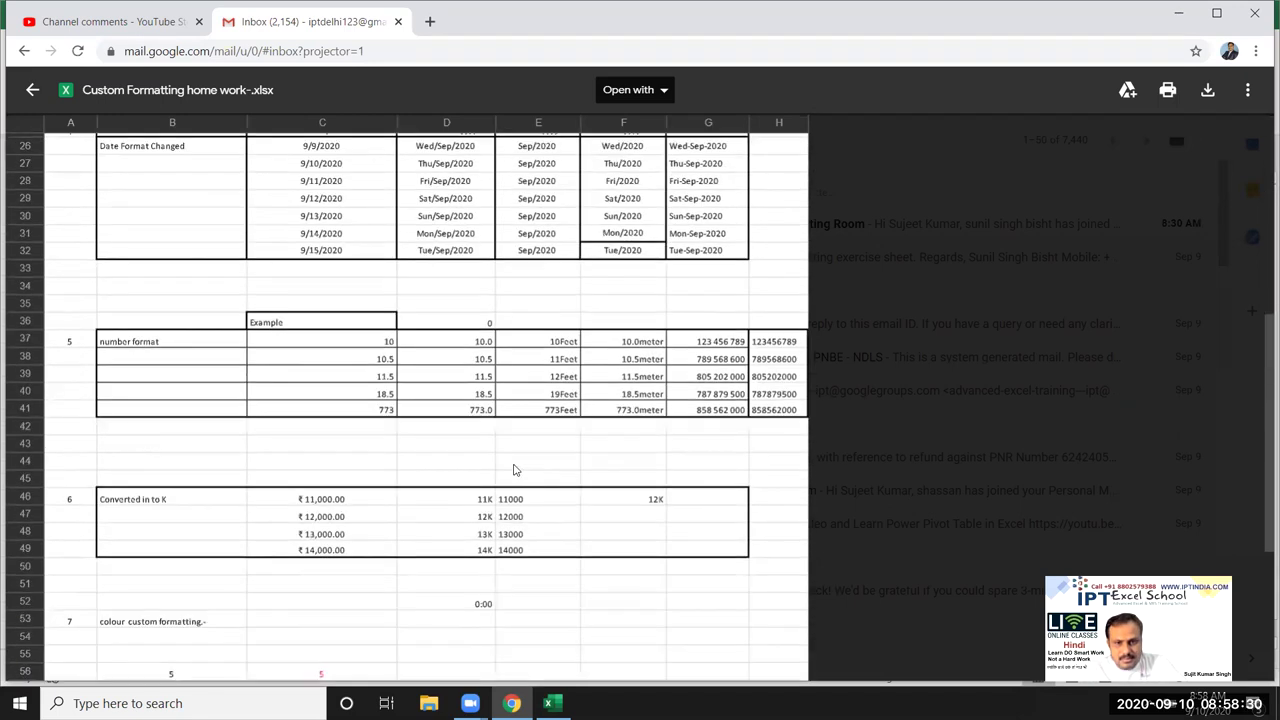
{"action": "scroll", "coordinate": [515, 470], "scroll_direction": "down", "scroll_amount": 2}
{"action": "scroll", "coordinate": [510, 473], "scroll_direction": "down", "scroll_amount": 2}
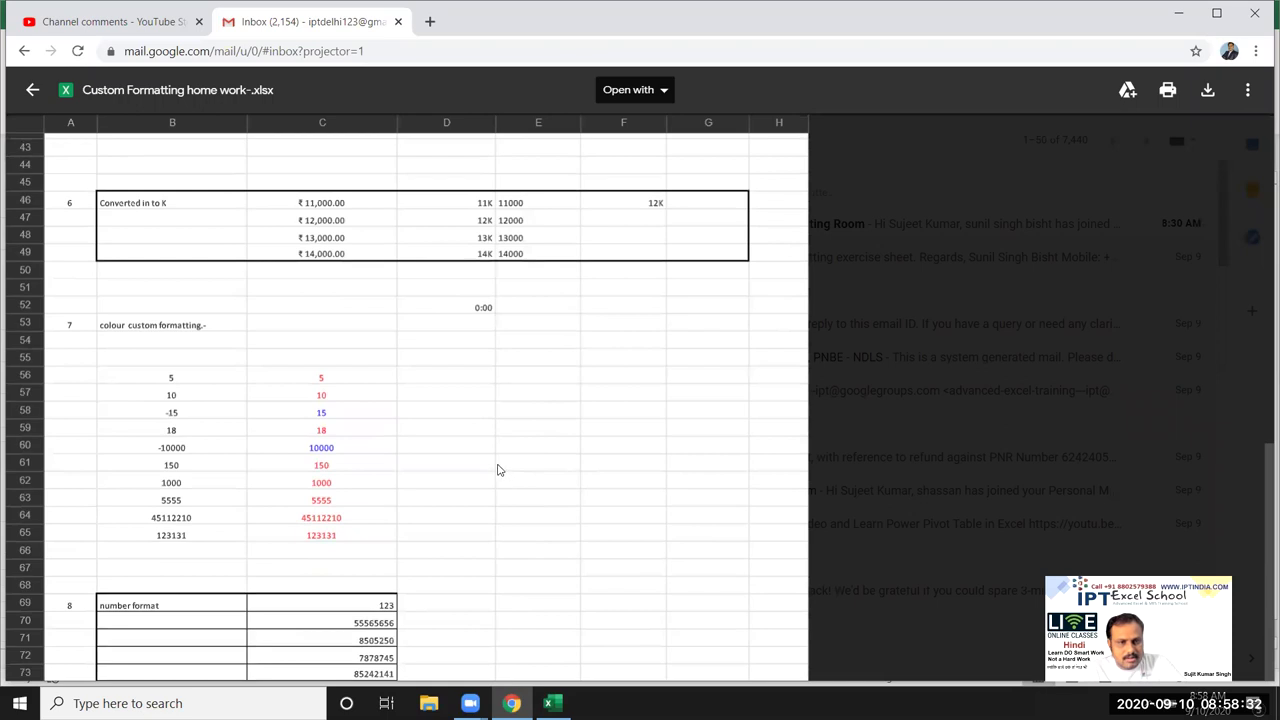
{"action": "scroll", "coordinate": [500, 470], "scroll_direction": "up", "scroll_amount": 1}
{"action": "scroll", "coordinate": [500, 470], "scroll_direction": "down", "scroll_amount": 1}
{"action": "scroll", "coordinate": [500, 468], "scroll_direction": "up", "scroll_amount": 3}
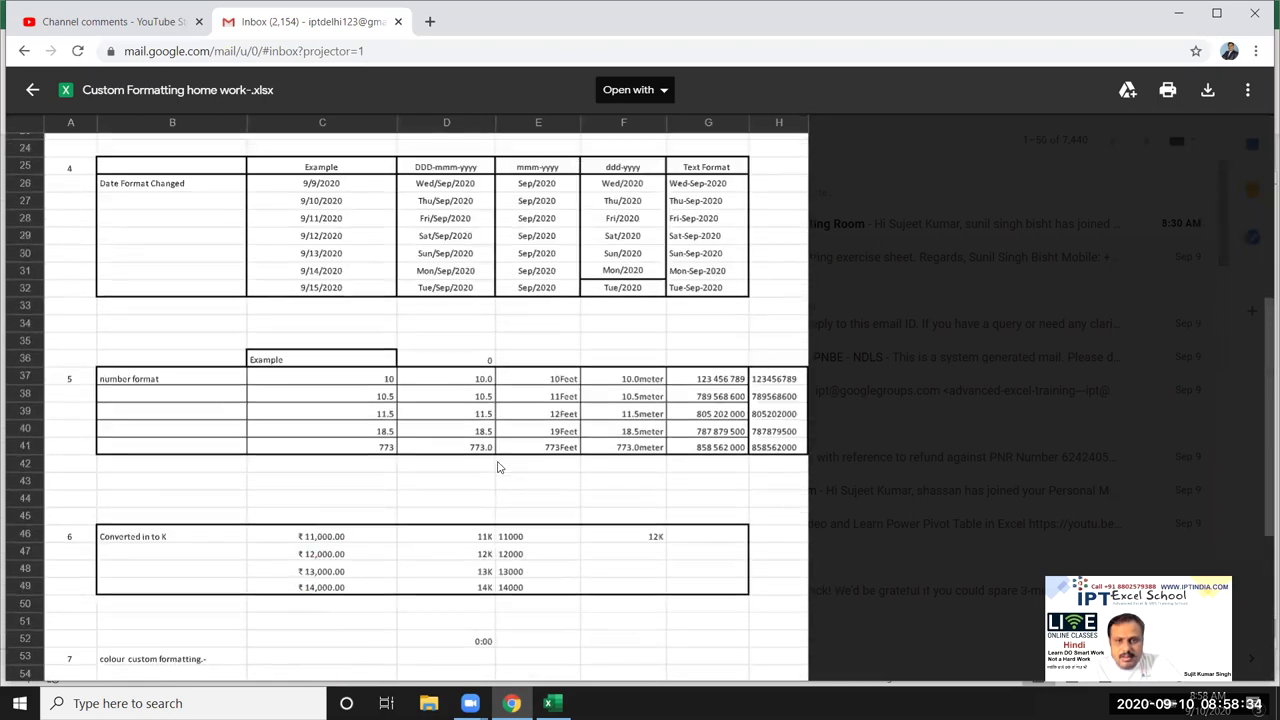
{"action": "scroll", "coordinate": [500, 467], "scroll_direction": "up", "scroll_amount": 3}
{"action": "scroll", "coordinate": [500, 465], "scroll_direction": "up", "scroll_amount": 2}
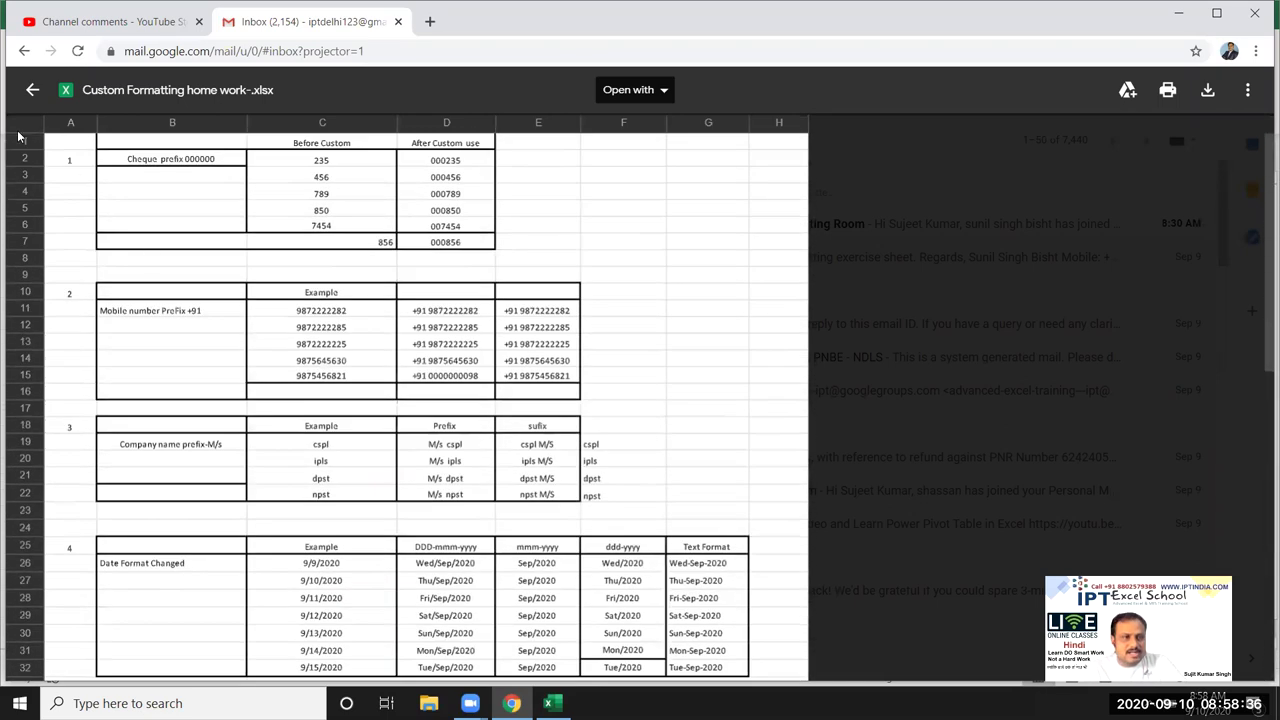
{"action": "left_click", "coordinate": [32, 89]}
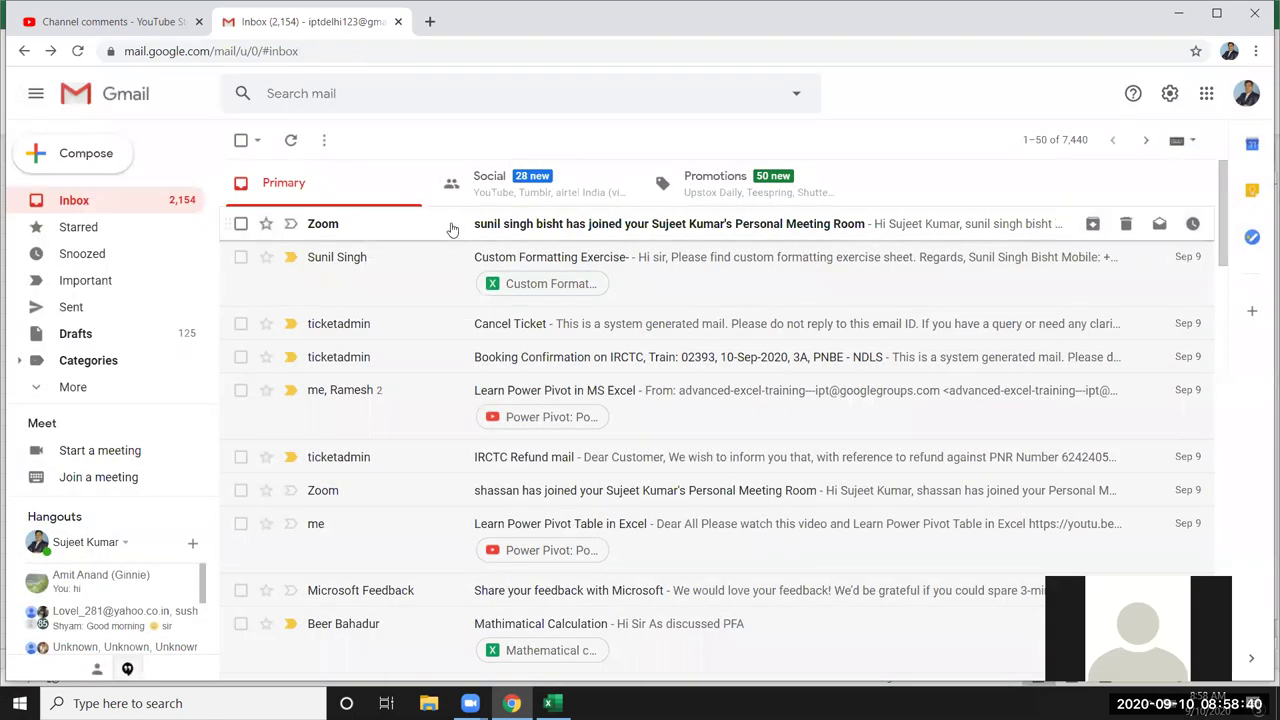
Reopen the Custom Formatting home work-.xlsx preview, review it again, and return to the inbox
{"action": "left_click", "coordinate": [568, 288]}
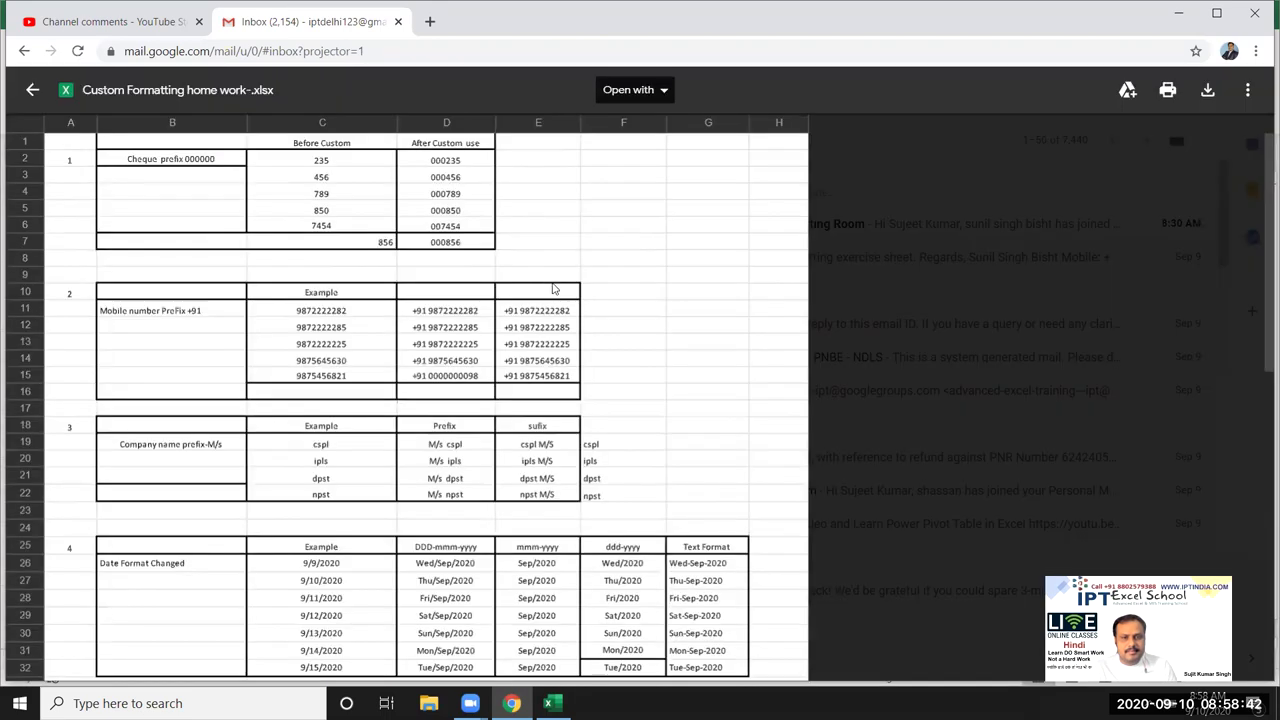
{"action": "scroll", "coordinate": [520, 279], "scroll_direction": "down", "scroll_amount": 4}
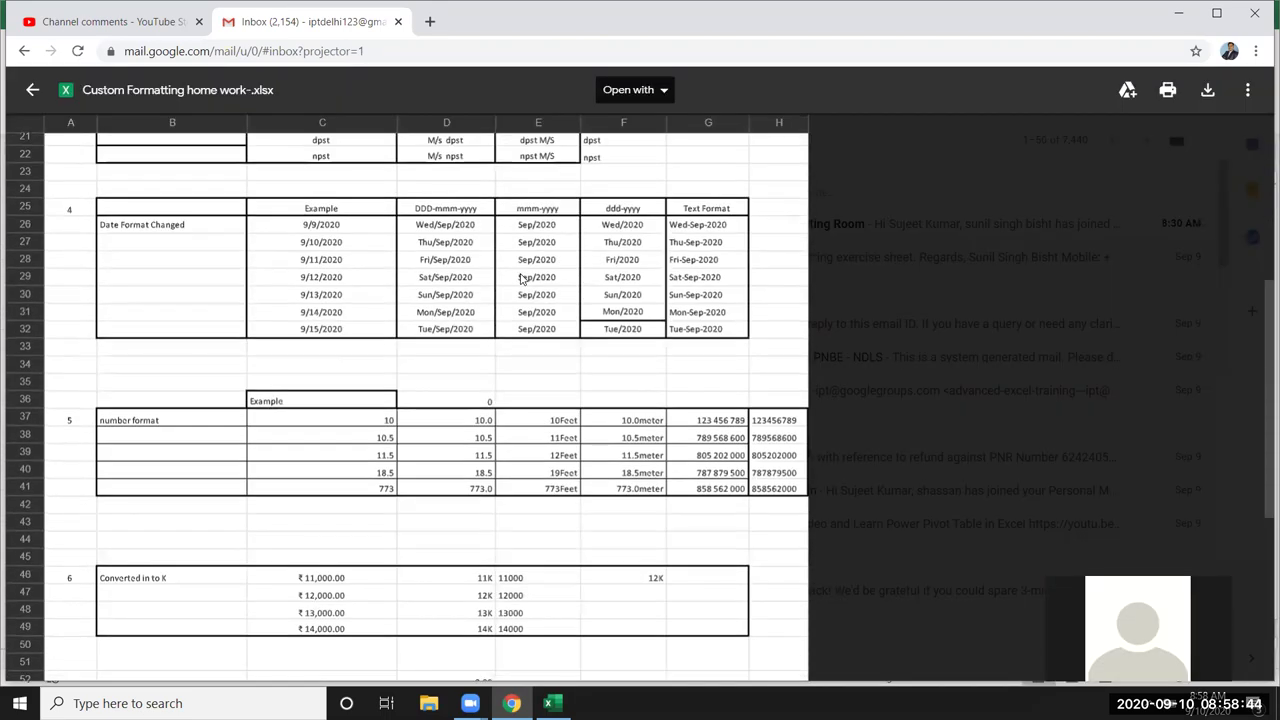
{"action": "scroll", "coordinate": [509, 281], "scroll_direction": "down", "scroll_amount": 3}
{"action": "scroll", "coordinate": [507, 273], "scroll_direction": "up", "scroll_amount": 4}
{"action": "scroll", "coordinate": [507, 273], "scroll_direction": "up", "scroll_amount": 3}
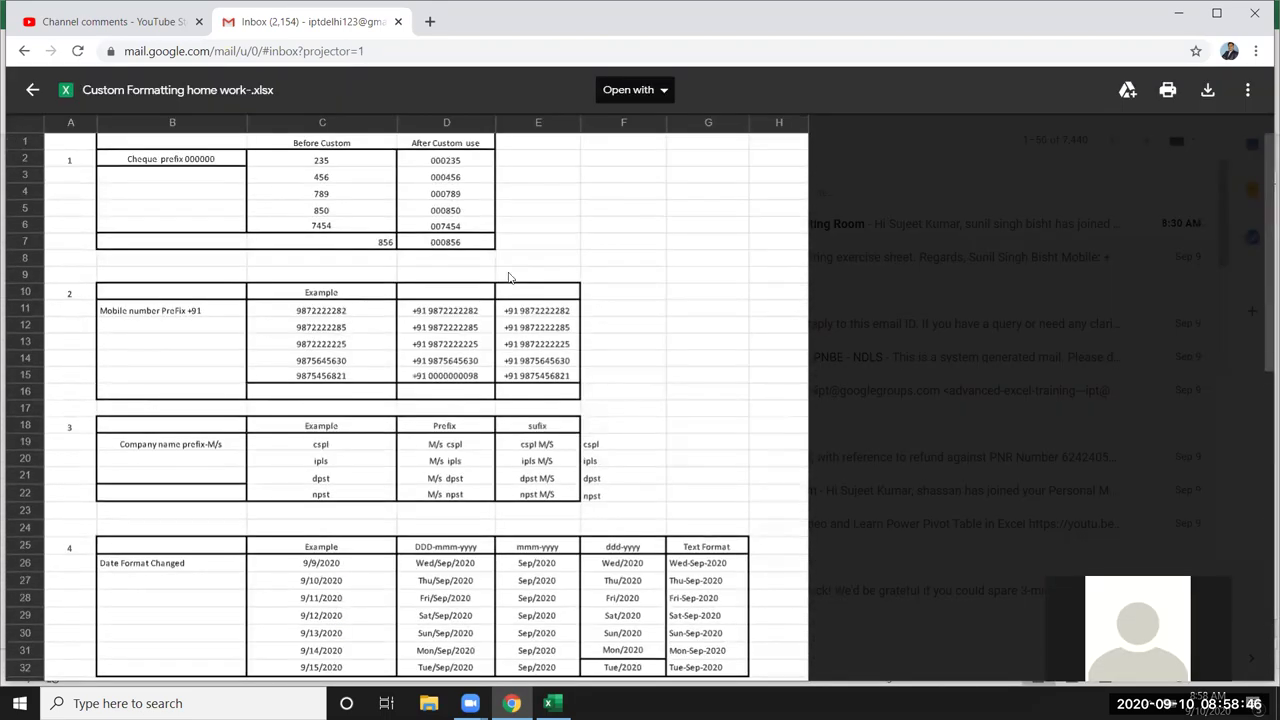
{"action": "left_click", "coordinate": [34, 92]}
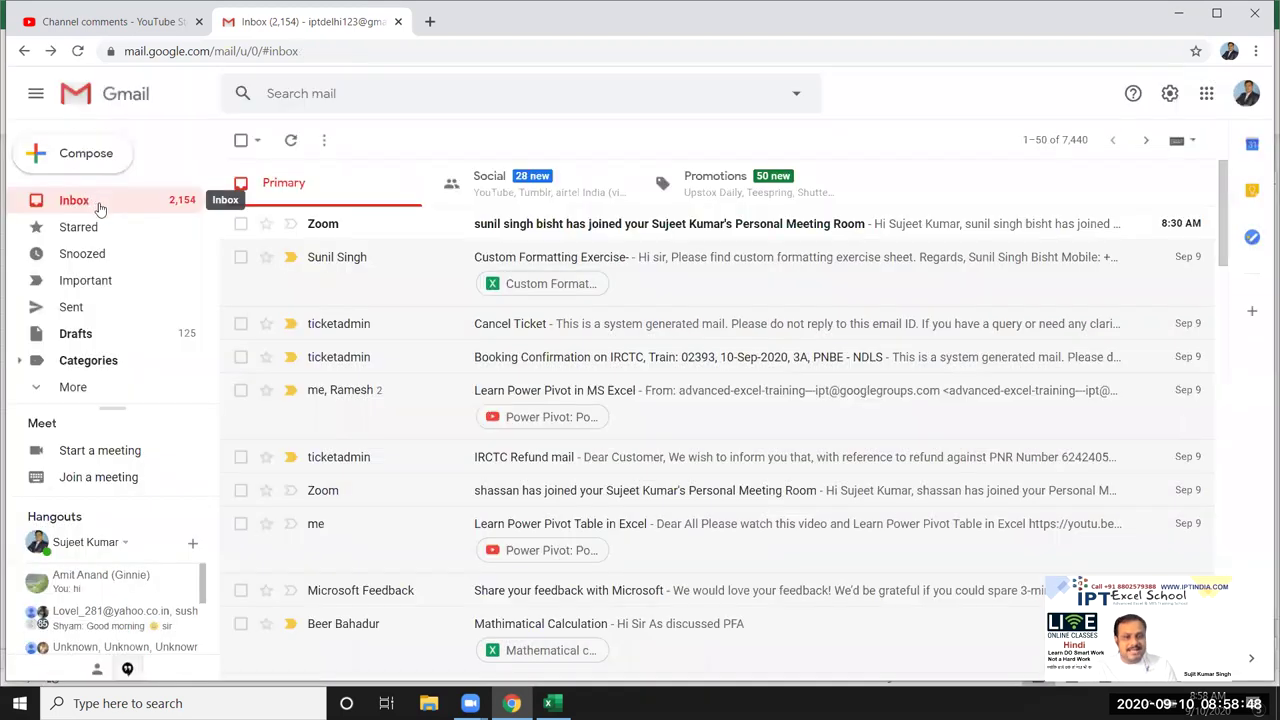